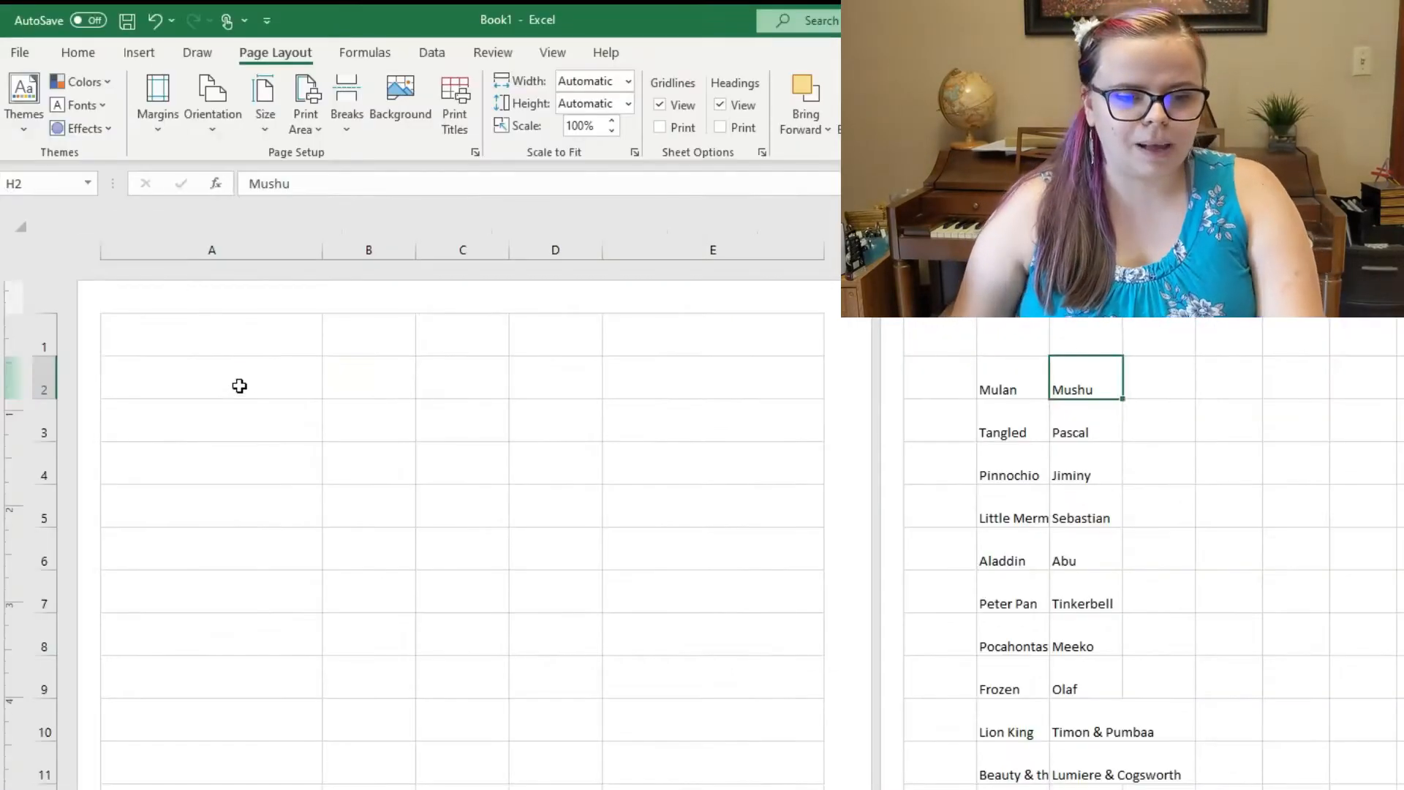
Step: Apply the Narrow margin preset to the worksheet's pages
{"action": "left_click", "coordinate": [179, 289]}
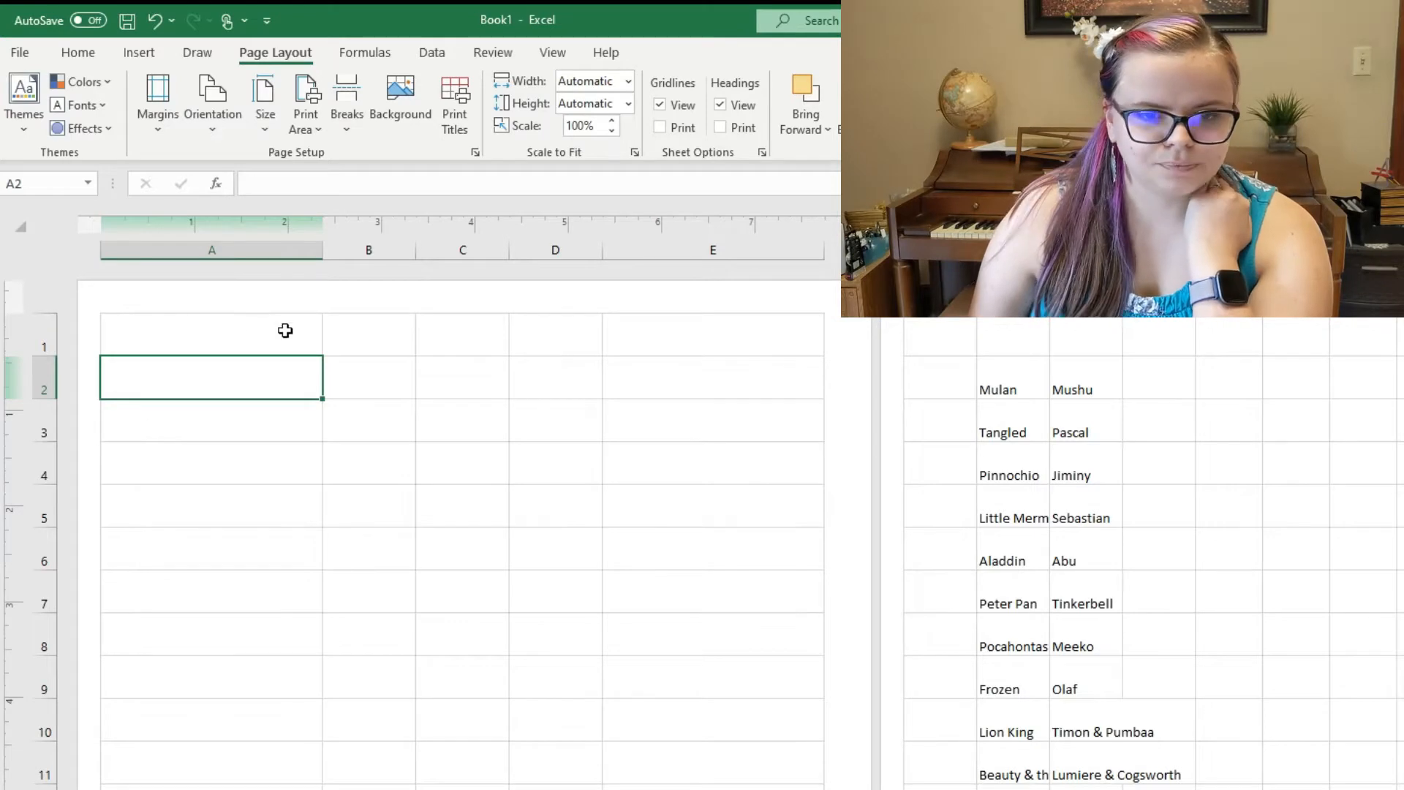
{"action": "left_click", "coordinate": [553, 55]}
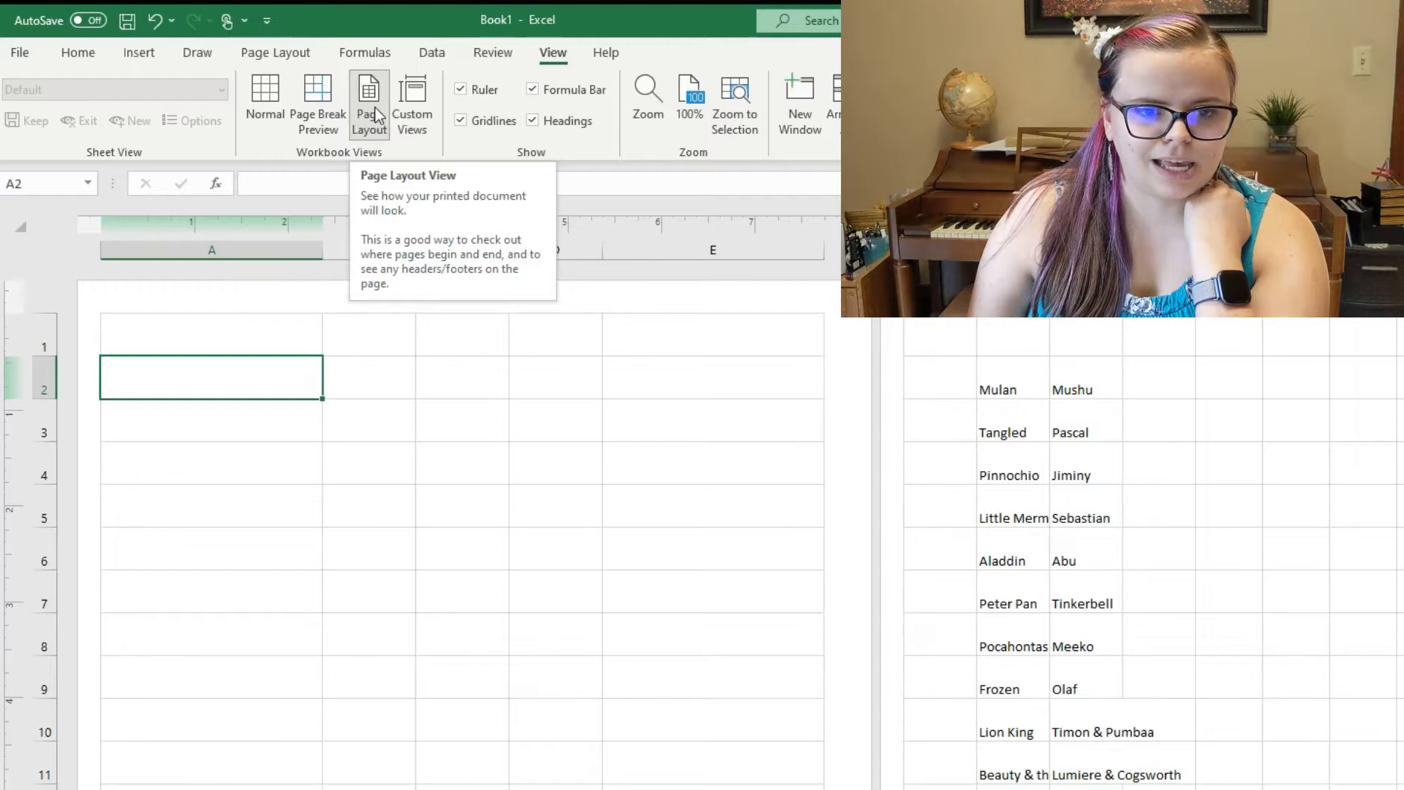
{"action": "left_click", "coordinate": [276, 53]}
{"action": "left_click", "coordinate": [164, 129]}
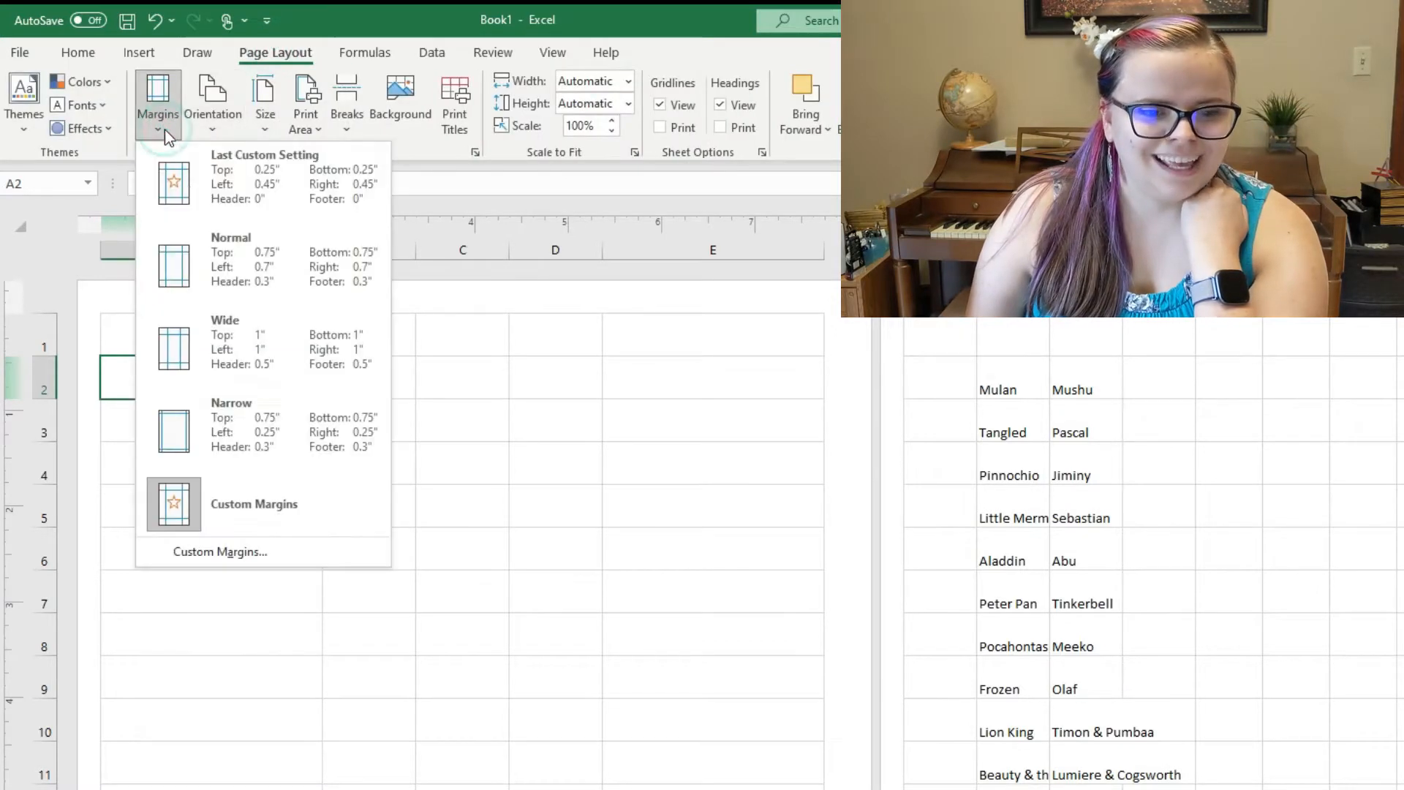
{"action": "left_click", "coordinate": [251, 425]}
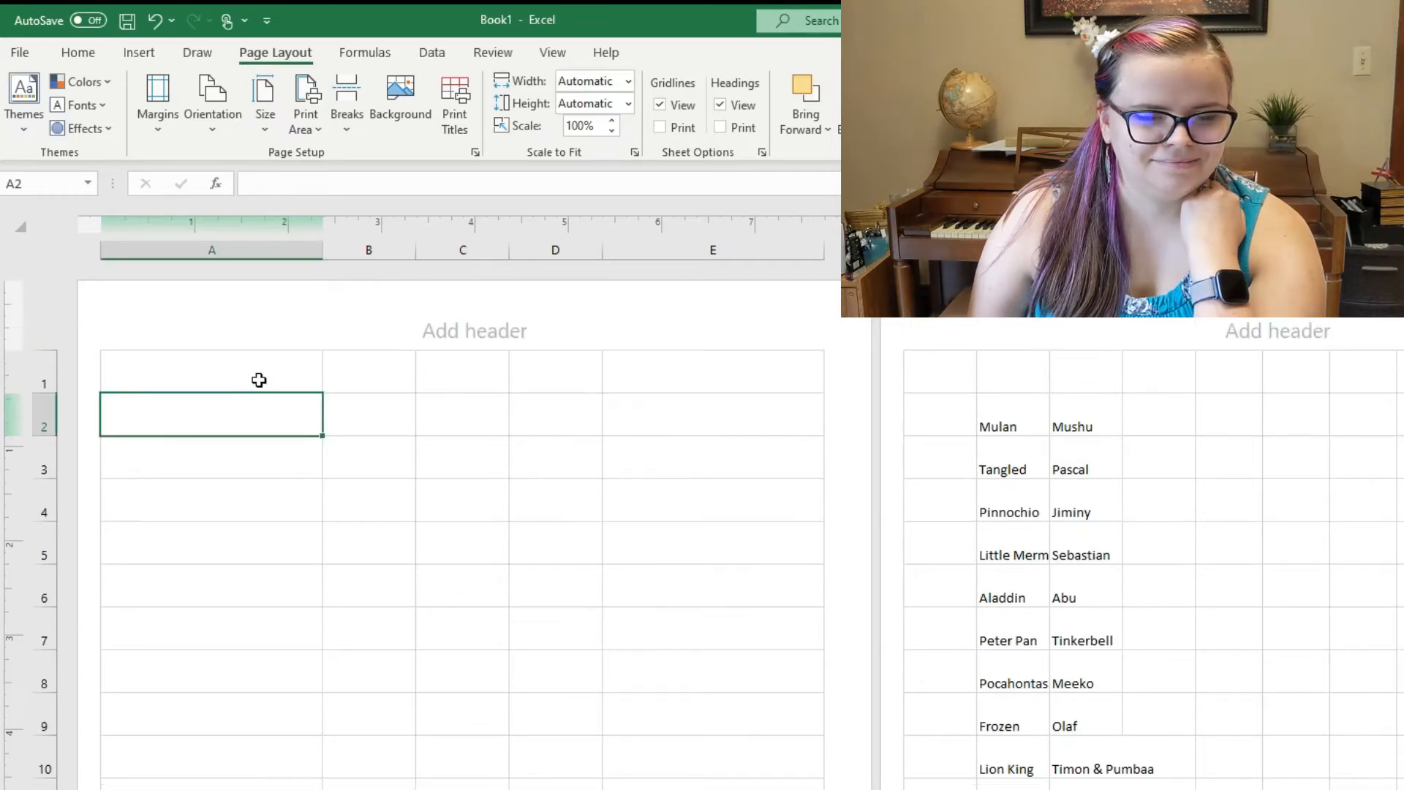
Step: Shrink the top and bottom page margins so the header and footer areas no longer take up space
{"action": "left_click_drag", "start_coordinate": [11, 349], "coordinate": [11, 314]}
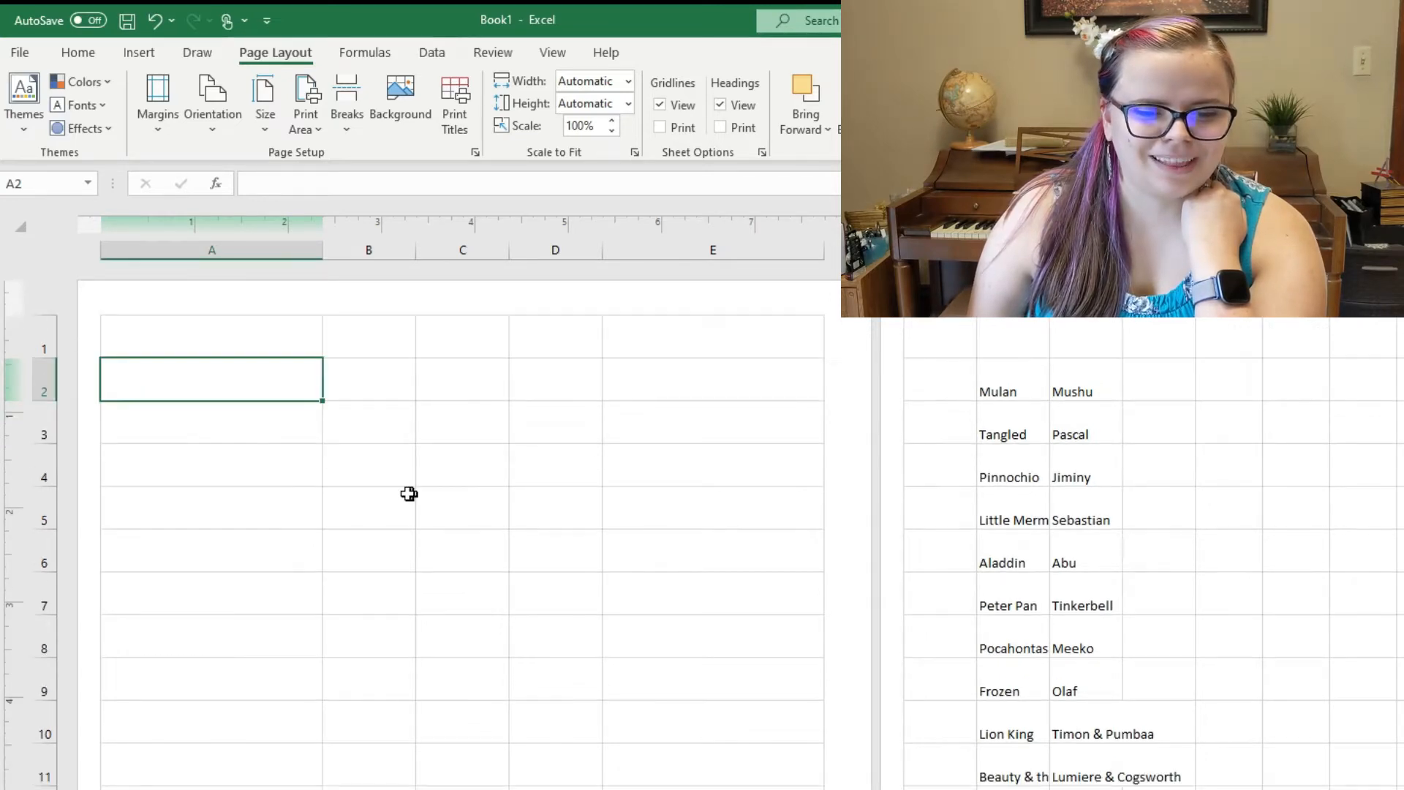
{"action": "scroll", "coordinate": [392, 523], "scroll_direction": "down", "scroll_amount": 8}
{"action": "scroll", "coordinate": [254, 542], "scroll_direction": "up", "scroll_amount": 1}
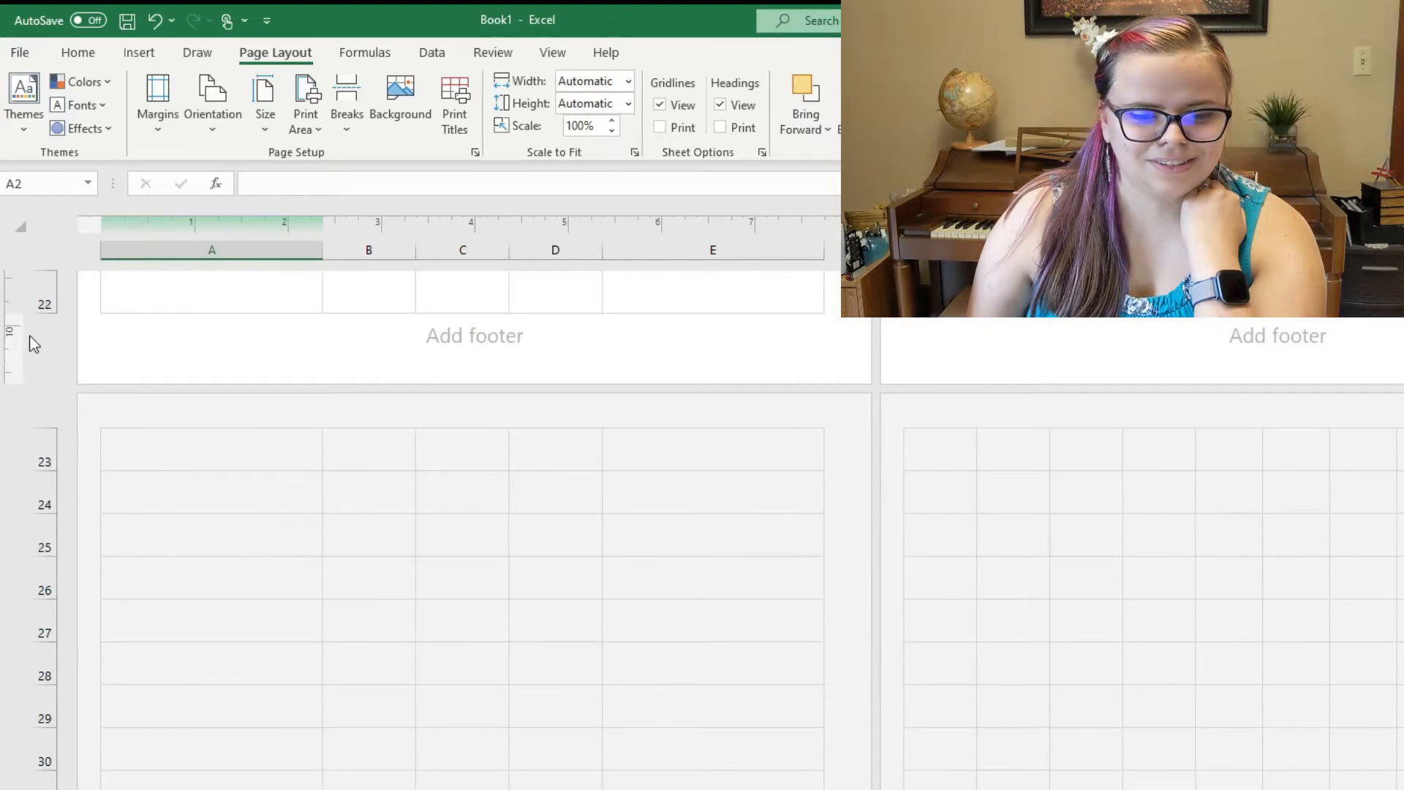
{"action": "left_click_drag", "start_coordinate": [11, 315], "coordinate": [11, 355]}
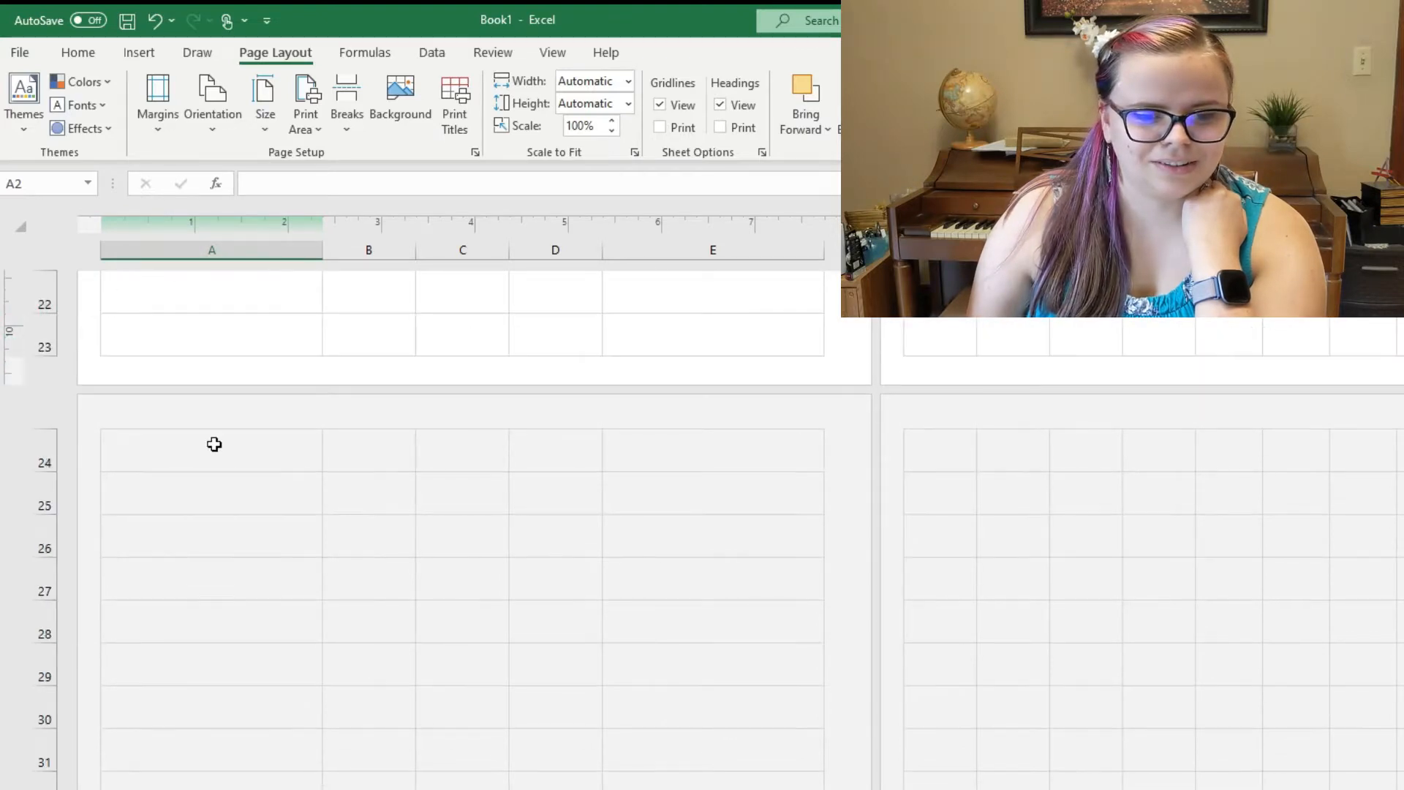
{"action": "scroll", "coordinate": [263, 447], "scroll_direction": "up", "scroll_amount": 7}
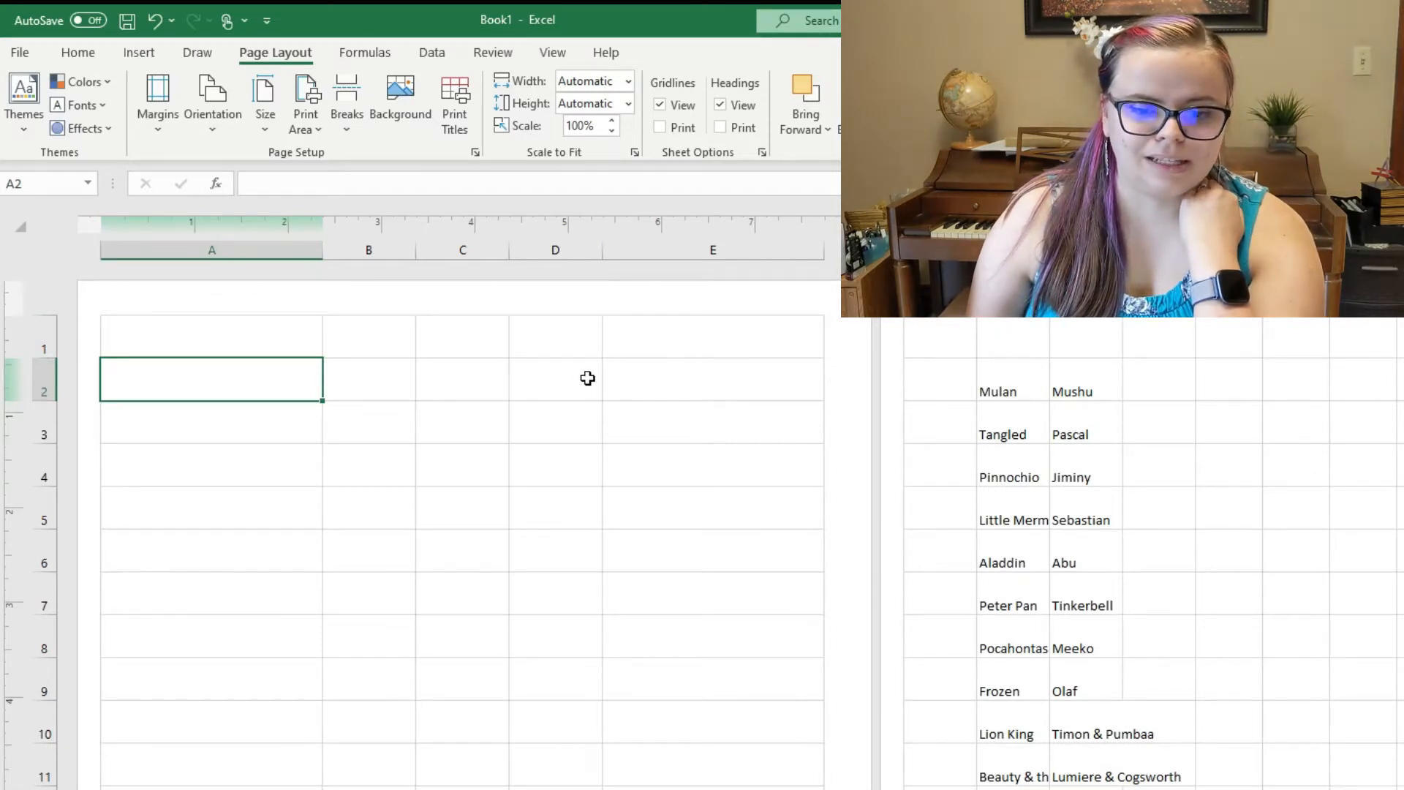
Step: Enter Mulan, Tangled, Pinnochio, Little Mermaid, Aladdin, Peter Pan, Pocahontas, Frozen, Lion King and Beauty & The Beast in A1:A10
{"action": "left_click", "coordinate": [243, 340]}
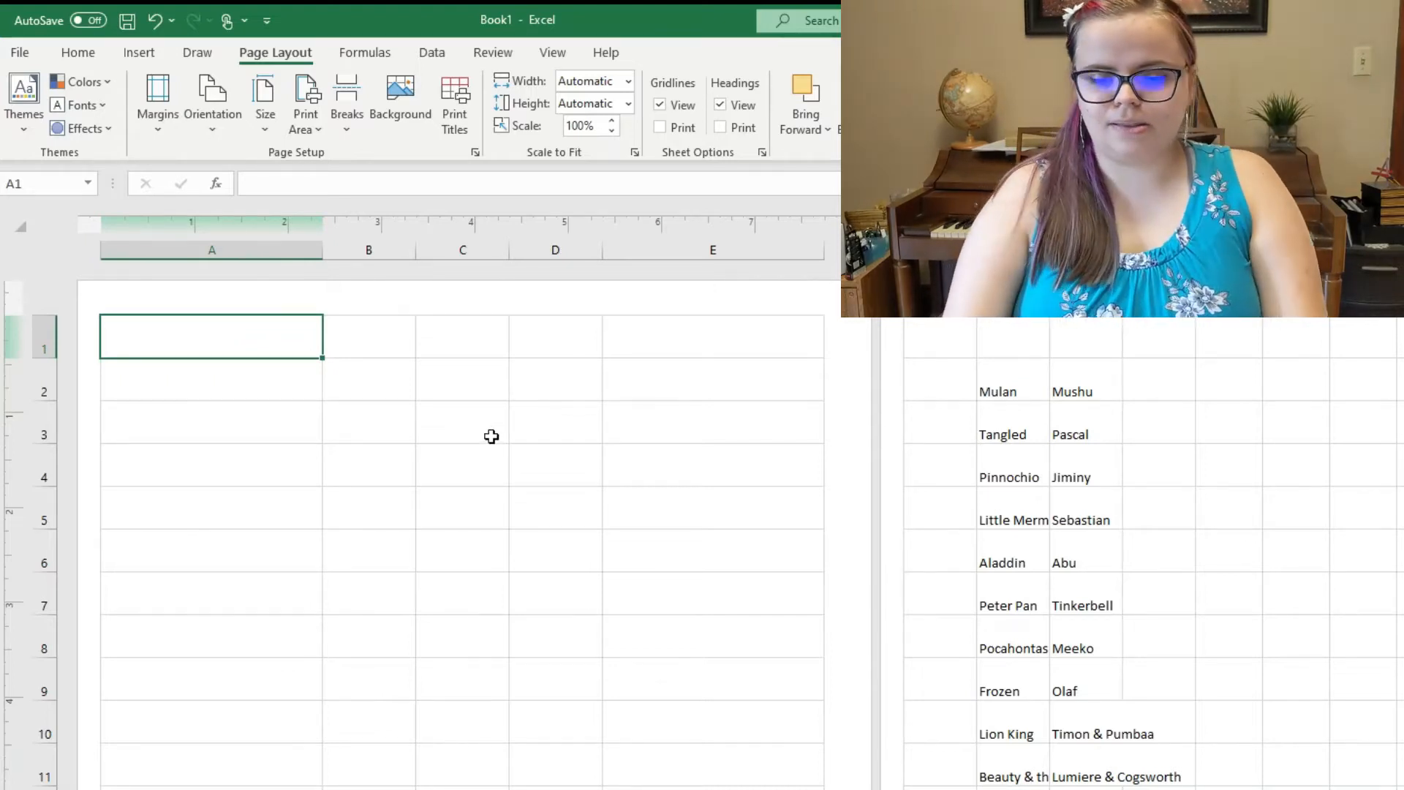
{"action": "type", "text": "Mulan"}
{"action": "key", "text": "Return"}
{"action": "type", "text": "Tangled"}
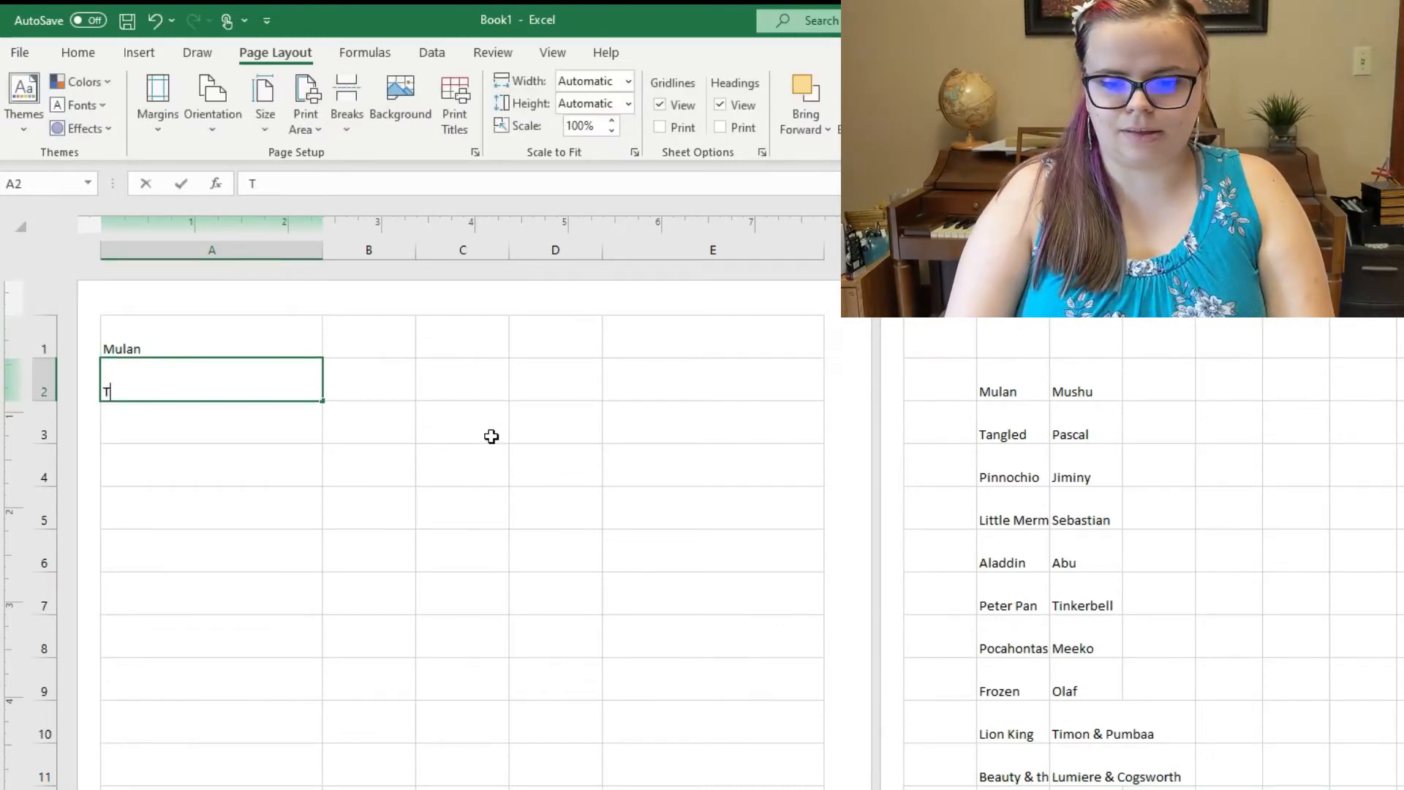
{"action": "key", "text": "Return"}
{"action": "type", "text": "Pinnochio"}
{"action": "key", "text": "Return"}
{"action": "type", "text": "Little Mermaid Aladdin Peter Pan Pocahontas Frozen Lion King Beauty & The"}
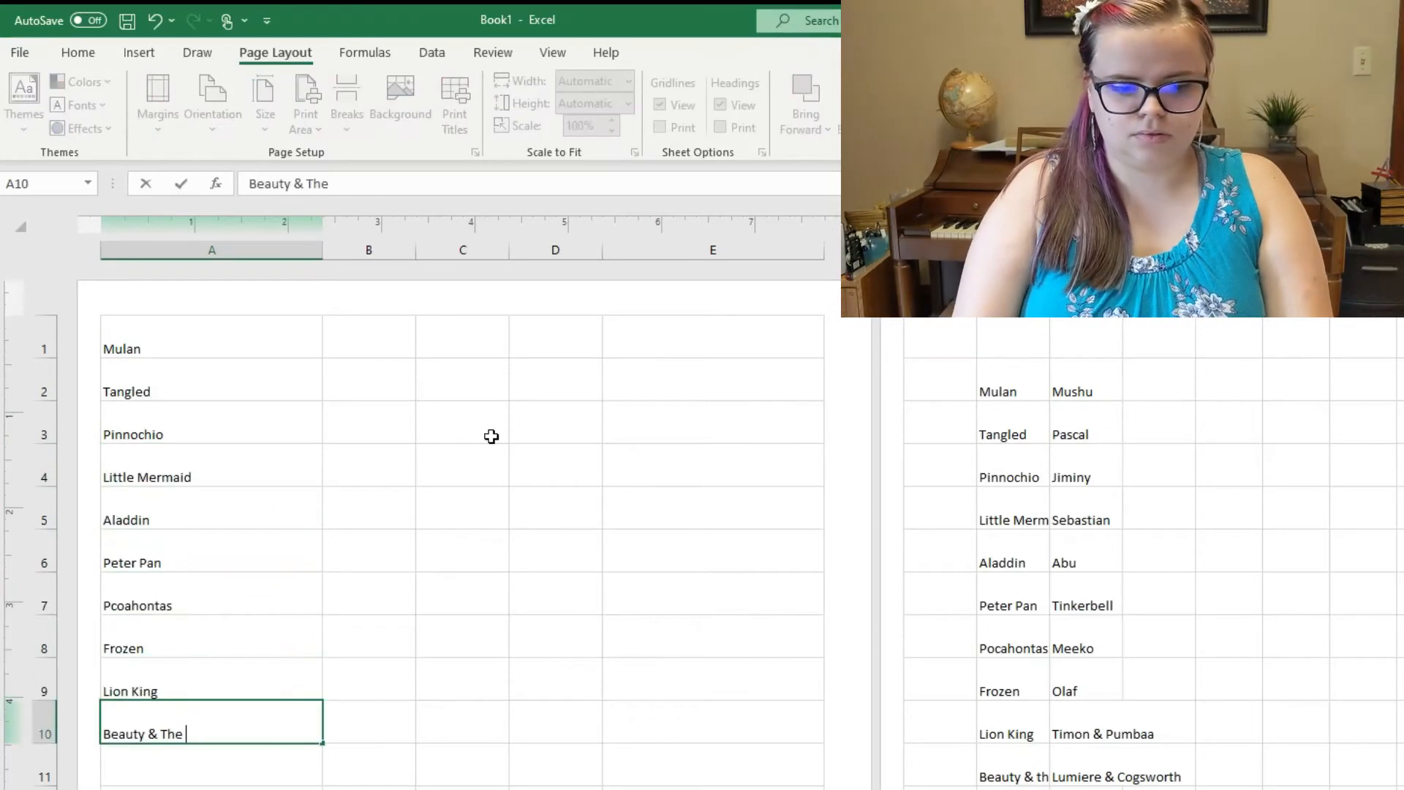
{"action": "type", "text": " Beast"}
Step: Correct the spelling of Pocahontas in A7 and swap two titles, putting Frozen in A5 and Aladdin in A8
{"action": "key", "text": "Up"}
{"action": "key", "text": "Up"}
{"action": "key", "text": "Up"}
{"action": "key", "text": "Up"}
{"action": "key", "text": "Down"}
{"action": "left_click", "coordinate": [174, 500]}
{"action": "type", "text": "Frozen"}
{"action": "key", "text": "Return"}
{"action": "key", "text": "Down"}
{"action": "key", "text": "Down"}
{"action": "type", "text": "Aladdin"}
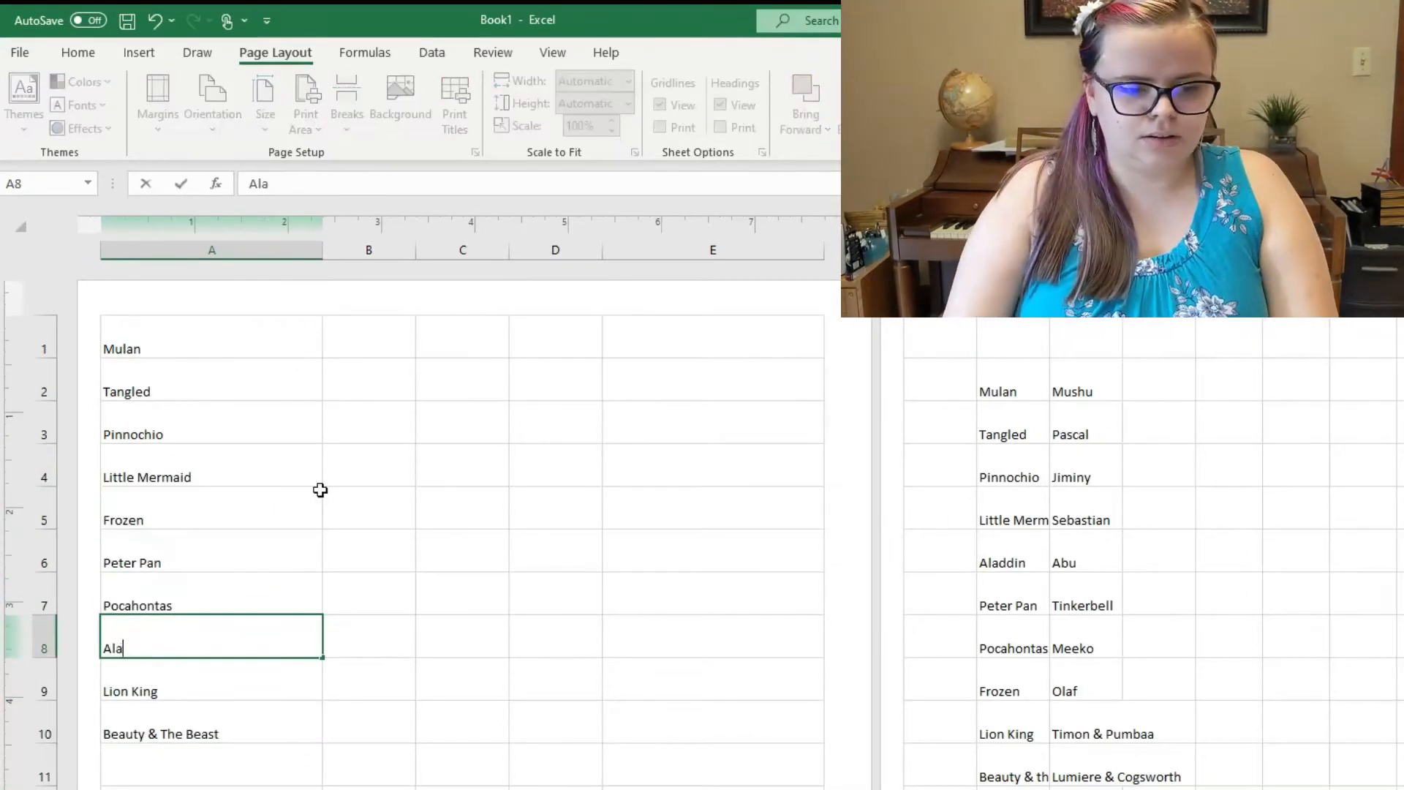
{"action": "key", "text": "Return"}
{"action": "left_click", "coordinate": [310, 477]}
Step: Start the character list in column E with Abu in E1 and Sebastian in E2
{"action": "left_click", "coordinate": [678, 345]}
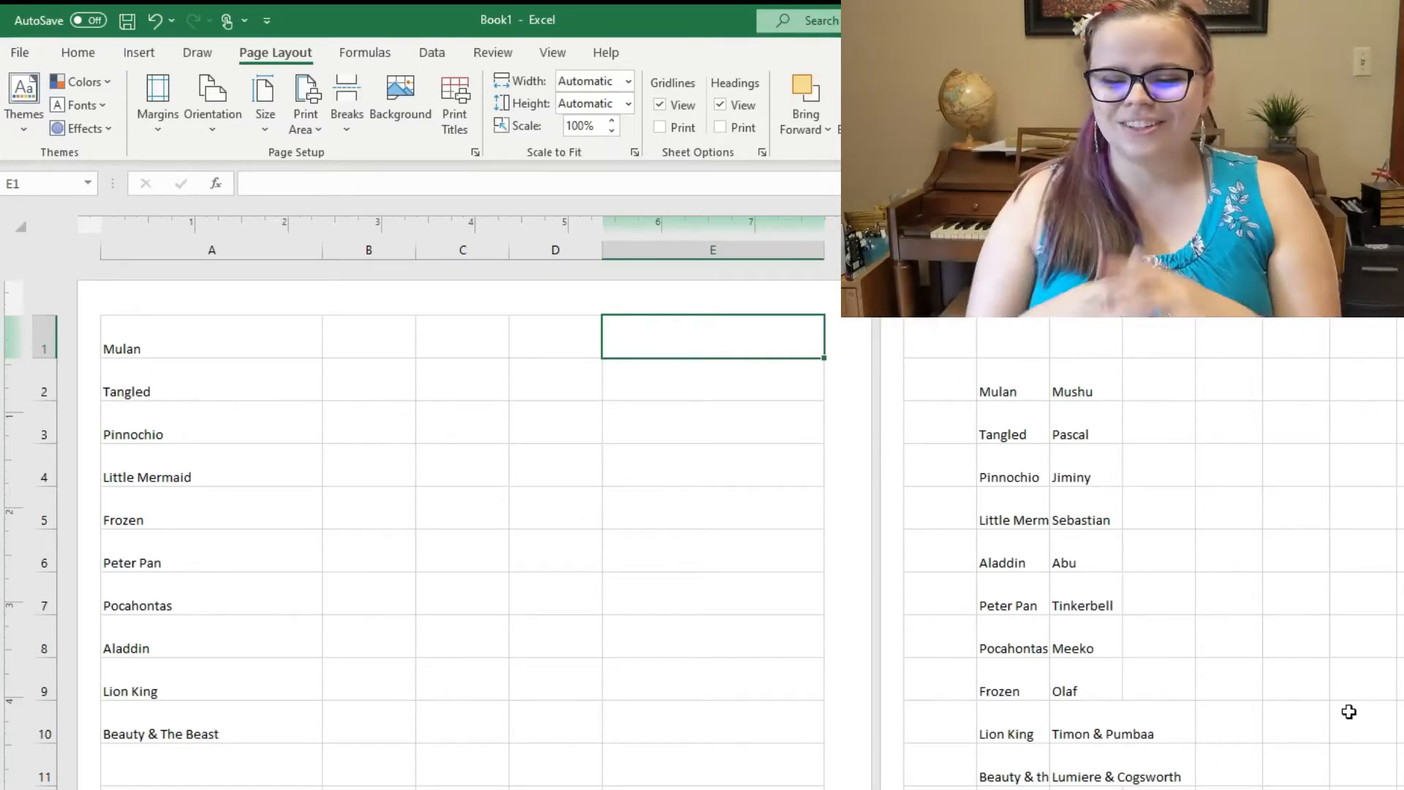
{"action": "type", "text": "Abu"}
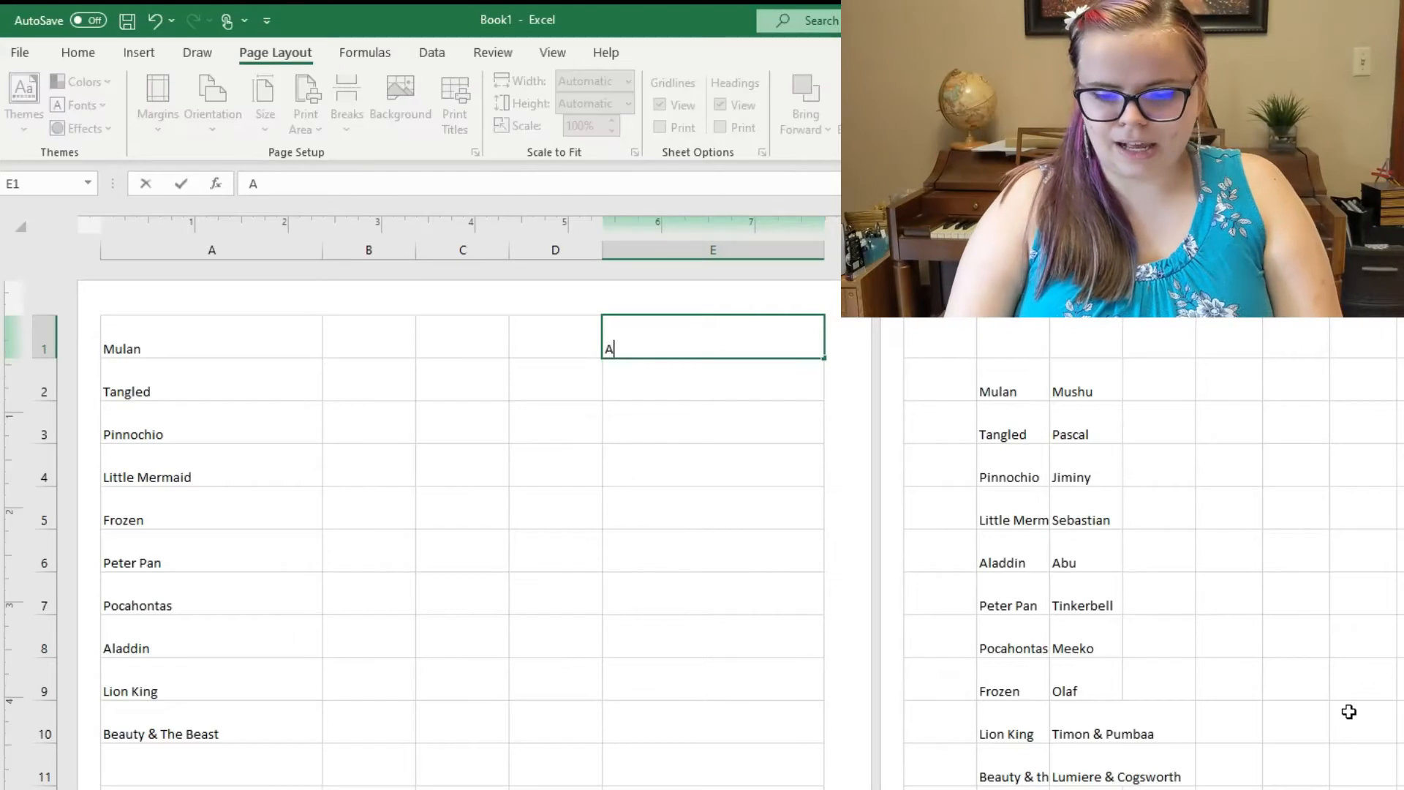
{"action": "key", "text": "Return"}
{"action": "type", "text": "P"}
{"action": "key", "text": "BackSpace"}
{"action": "key", "text": "BackSpace"}
{"action": "type", "text": "Sebastian"}
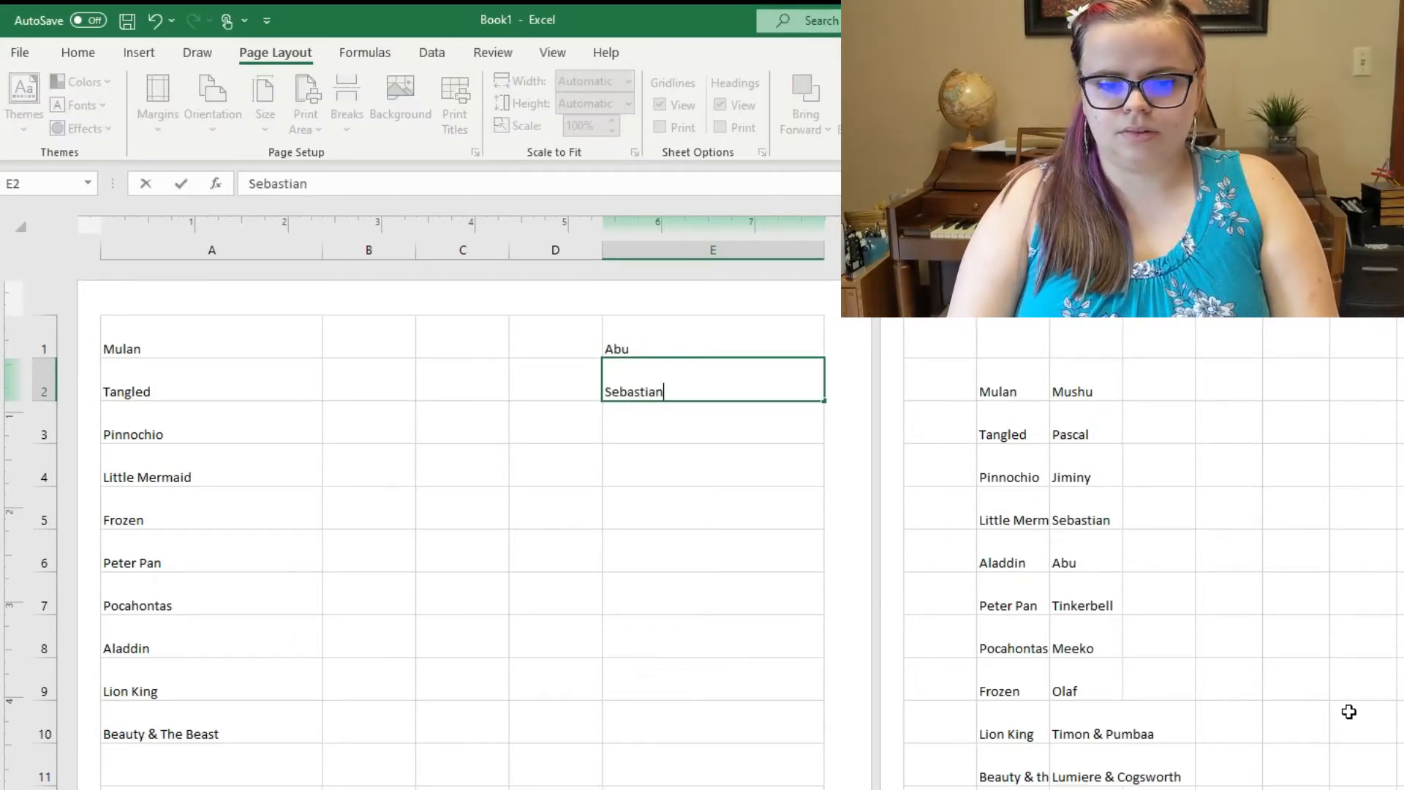
{"action": "key", "text": "Return"}
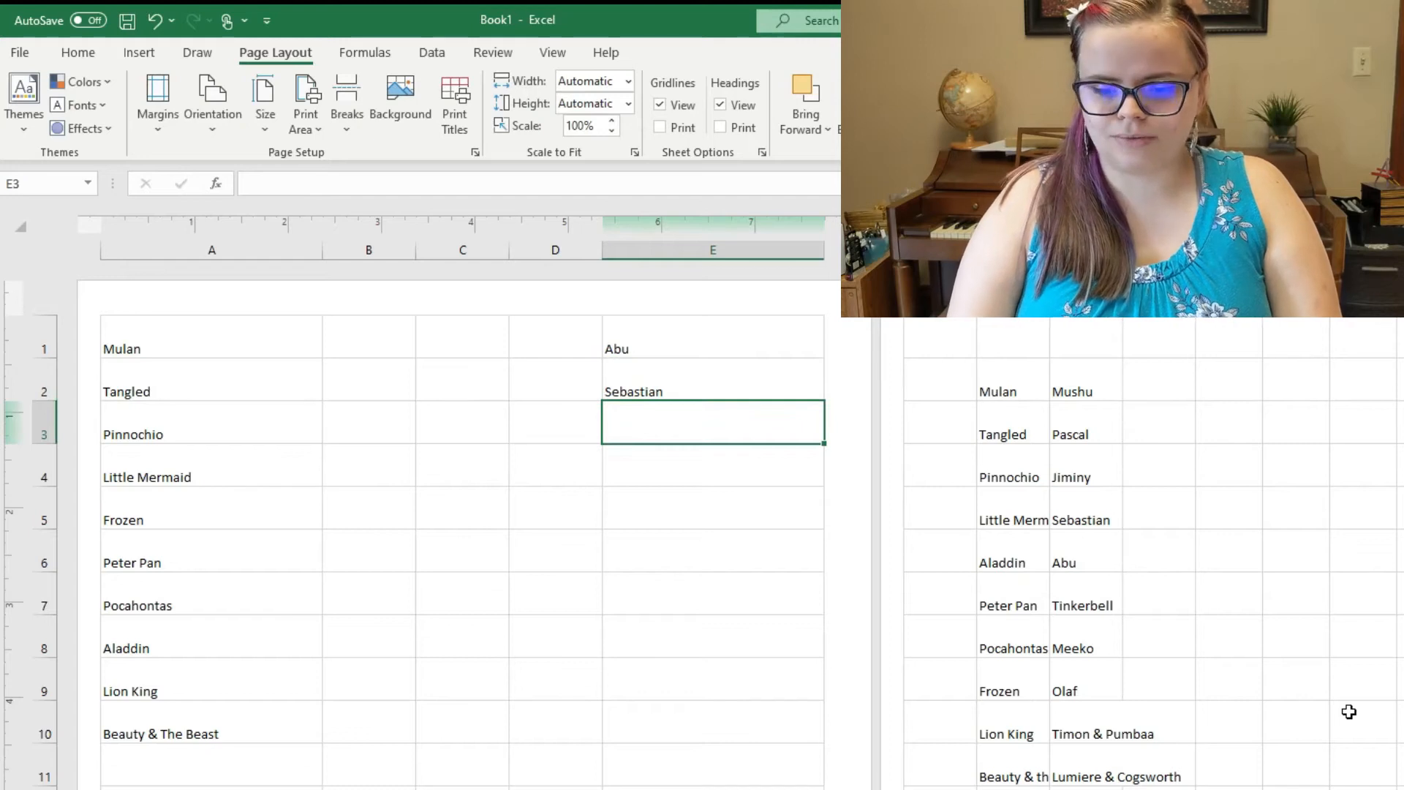
Step: Fill E3:E10 with Meeko, Lumiere & Cogsworth, Olaf, Mushu, Jiminy, Tinkerbell, Pascal and Timon & Pumbaa
{"action": "type", "text": "Meeko Lumiere & Cogsworth Olaf Mushu Jiminy Tinkerbell "}
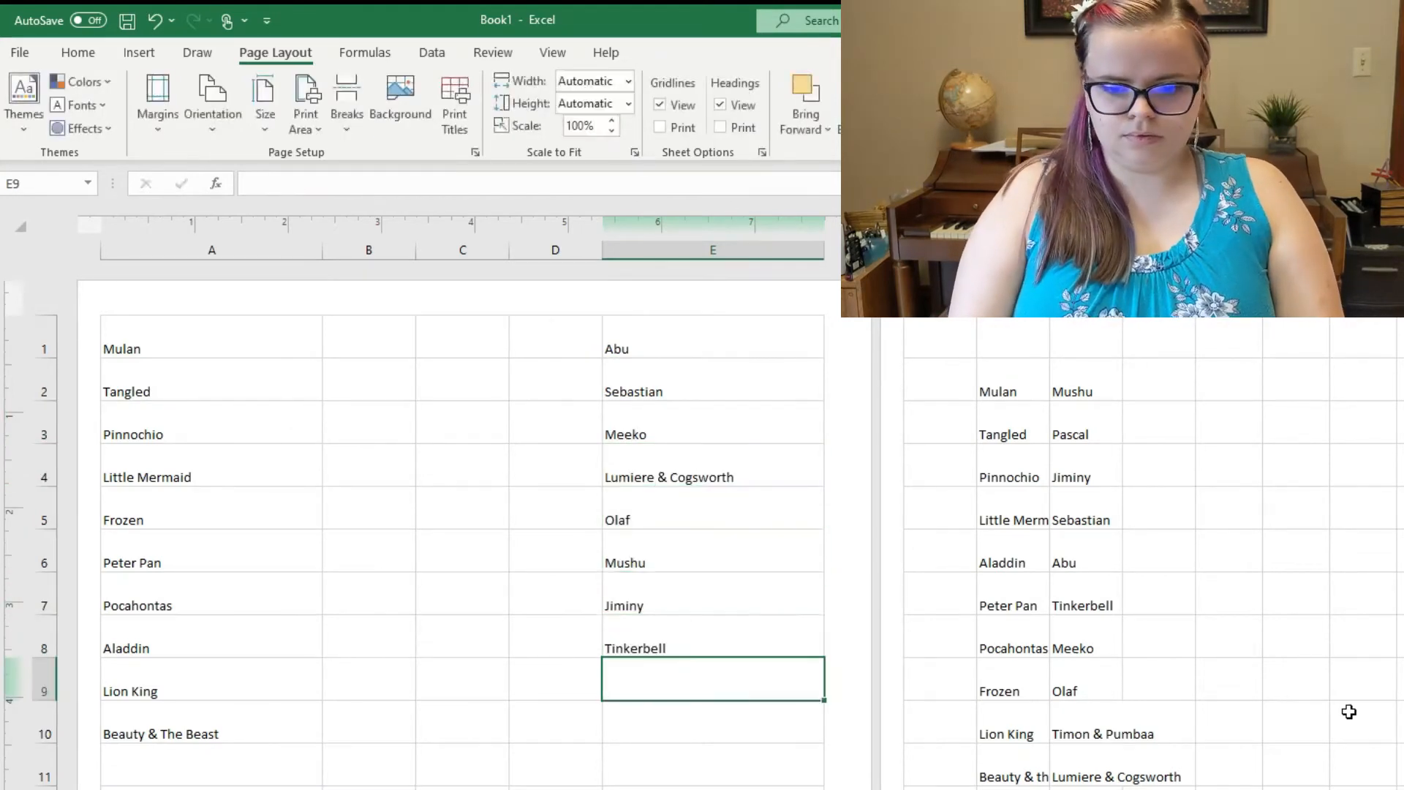
{"action": "type", "text": "Pascal"}
{"action": "key", "text": "Return"}
{"action": "type", "text": "Timon & Pumbaa"}
{"action": "left_click", "coordinate": [368, 760]}
Step: Right-align and vertically centre the movie titles in A1:A10 and enlarge their font to 18
{"action": "left_click_drag", "start_coordinate": [223, 279], "coordinate": [261, 667]}
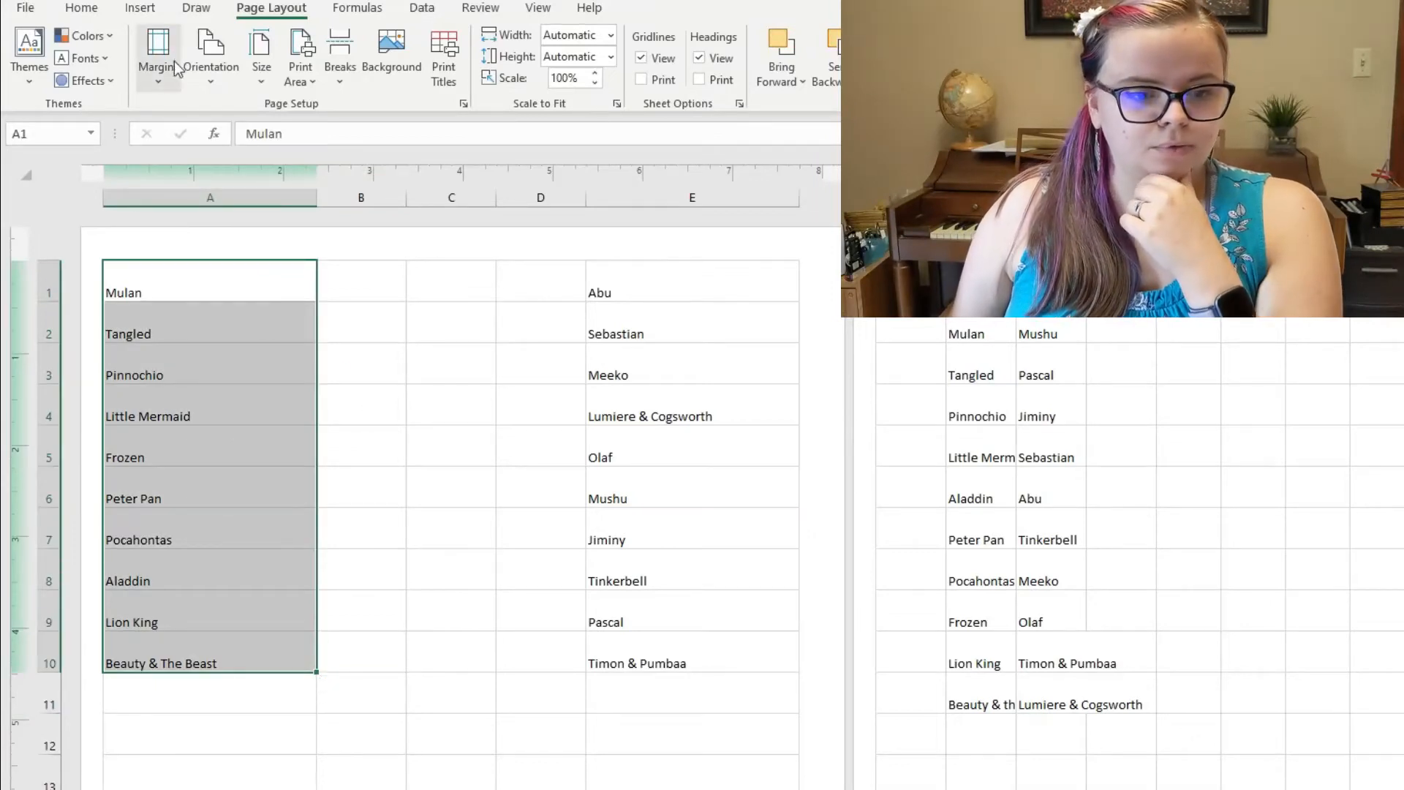
{"action": "left_click", "coordinate": [79, 9]}
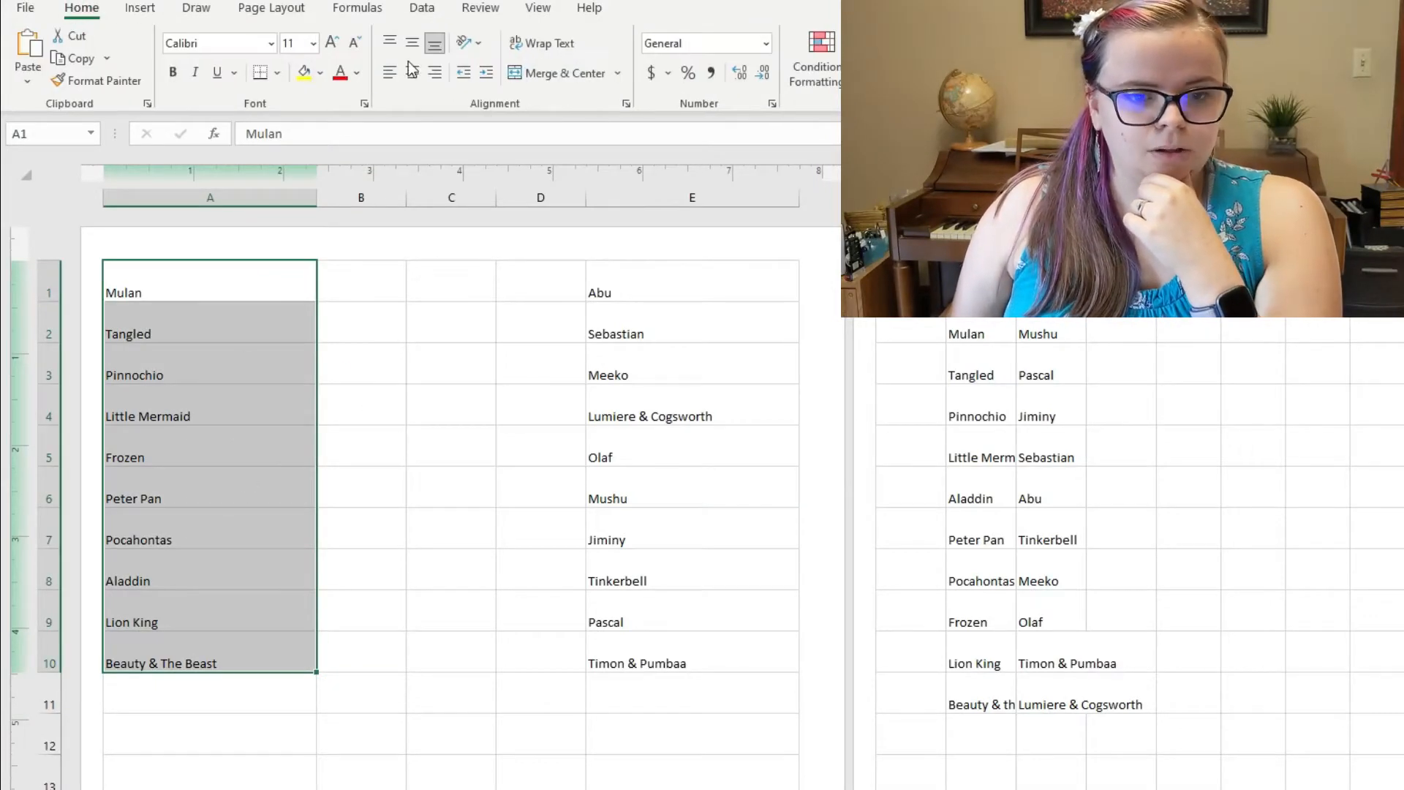
{"action": "left_click", "coordinate": [435, 73]}
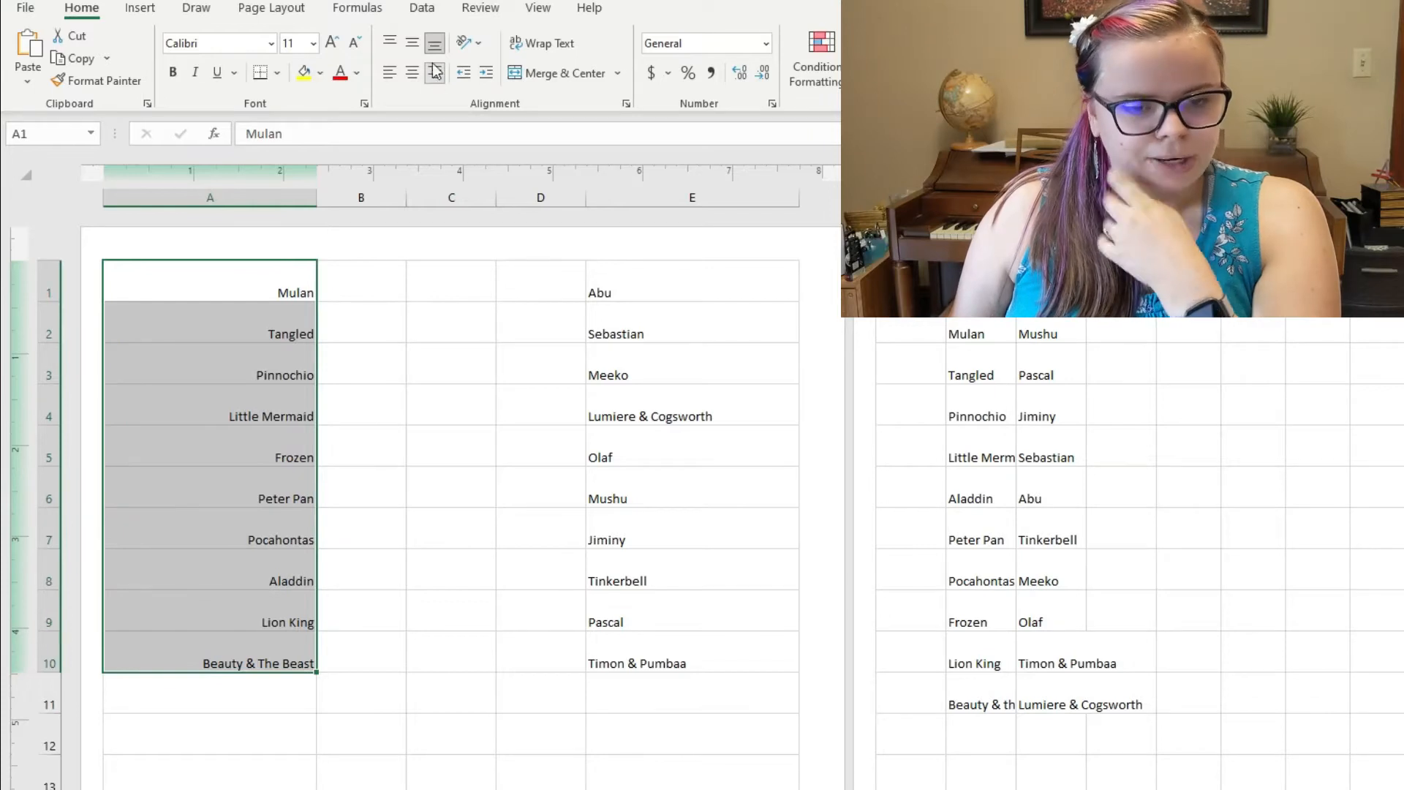
{"action": "left_click", "coordinate": [412, 42]}
{"action": "left_click", "coordinate": [333, 44]}
{"action": "left_click", "coordinate": [332, 44]}
{"action": "left_click", "coordinate": [333, 44]}
{"action": "left_click", "coordinate": [333, 45]}
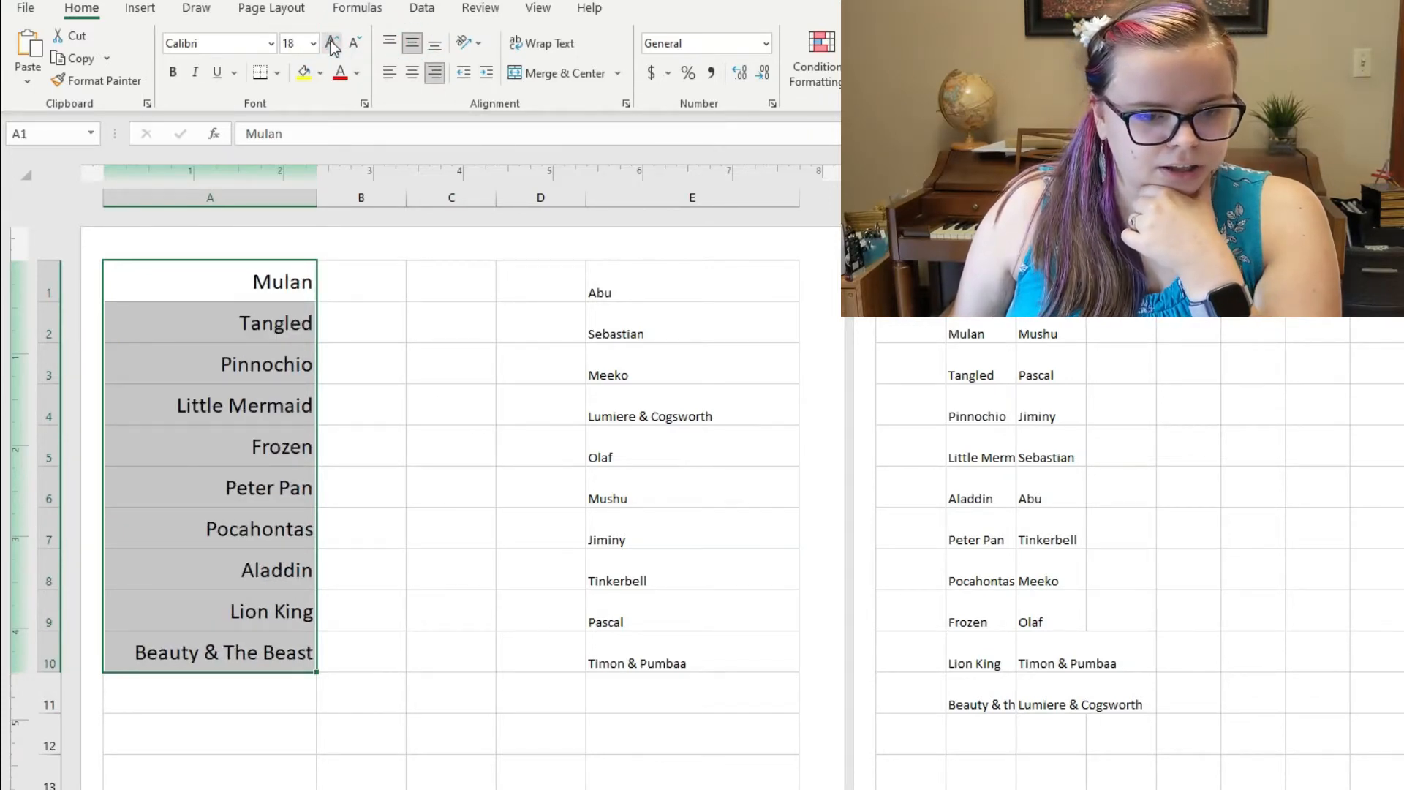
Step: Left-align and vertically centre the character names in E1:E10 and set their font size to 18
{"action": "left_click_drag", "start_coordinate": [598, 272], "coordinate": [642, 661]}
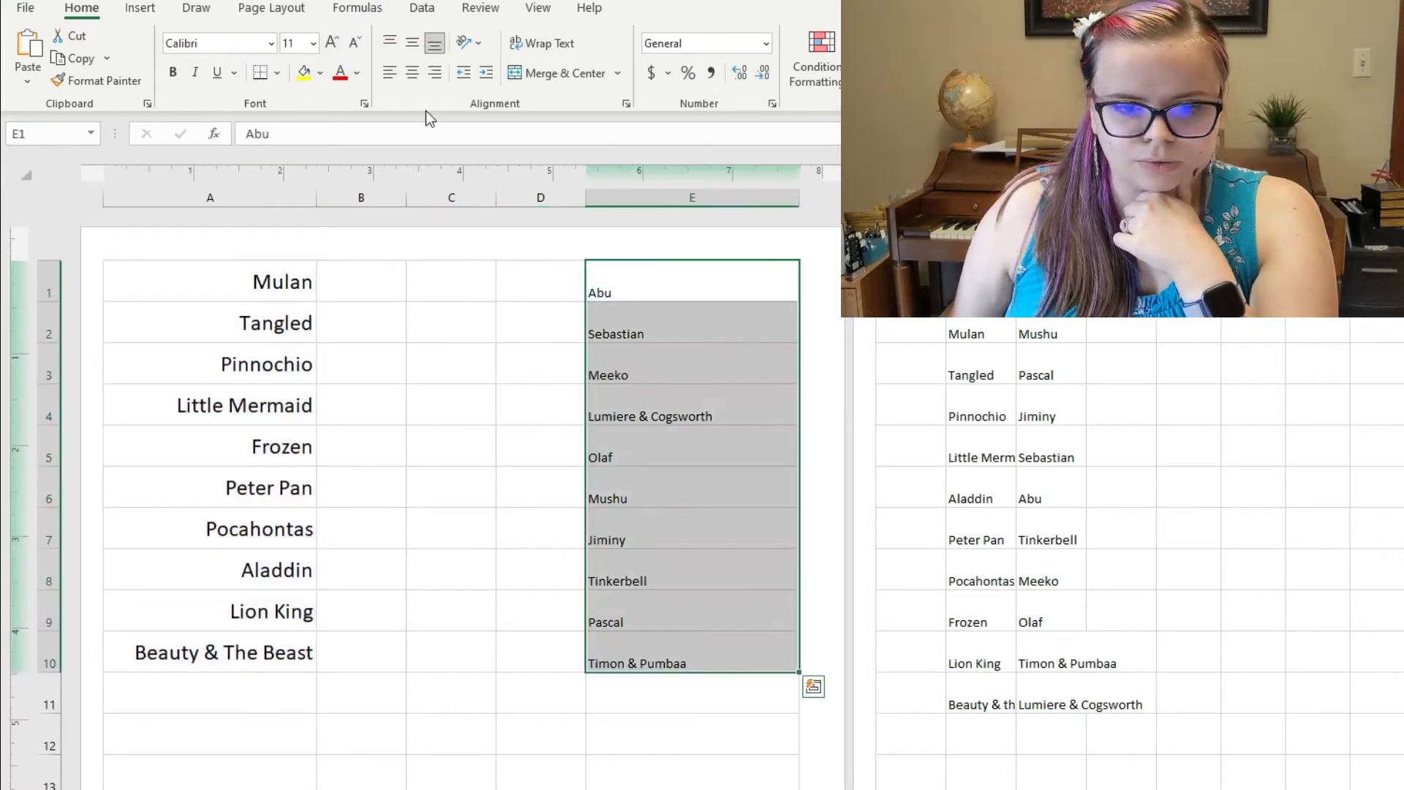
{"action": "left_click", "coordinate": [390, 72]}
{"action": "left_click", "coordinate": [412, 42]}
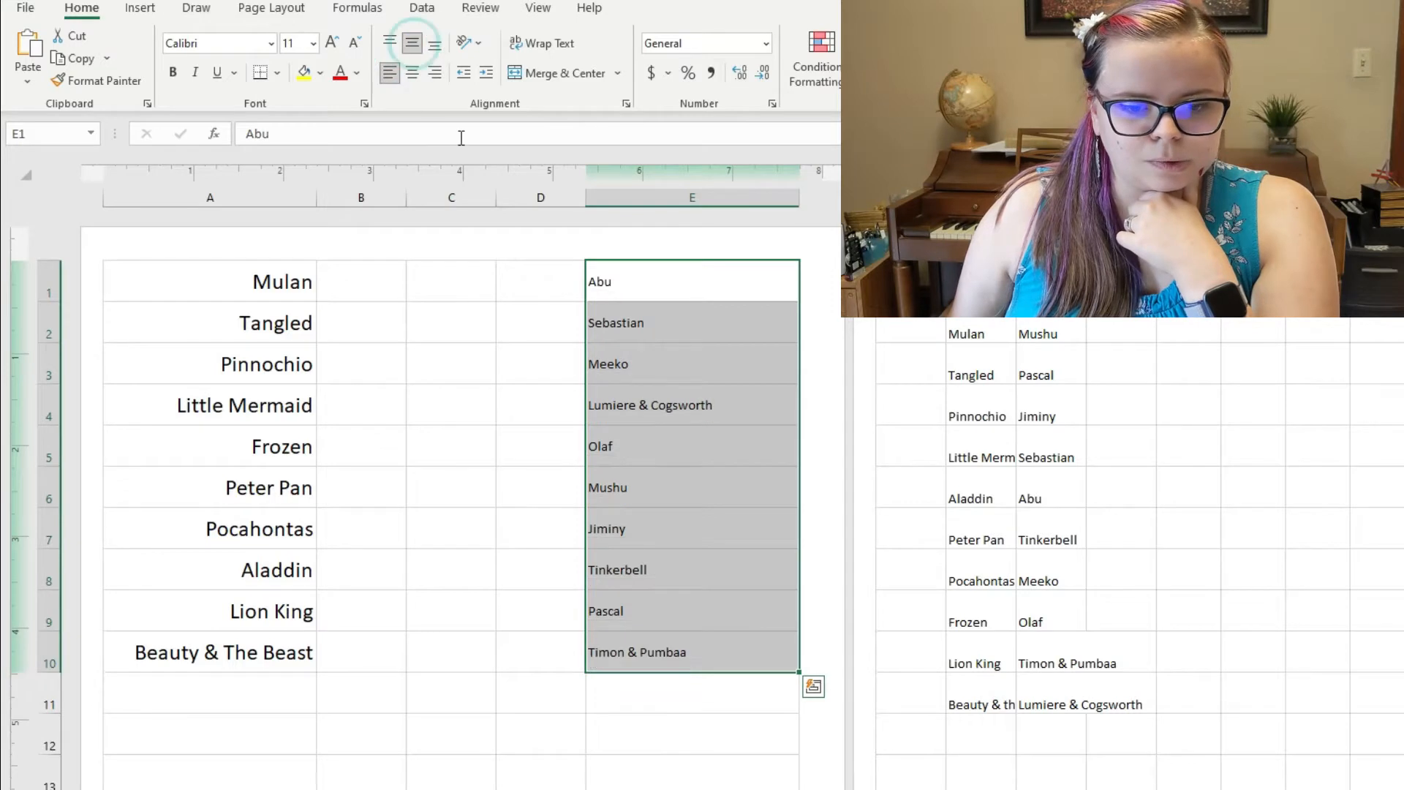
{"action": "left_click", "coordinate": [328, 42]}
{"action": "left_click", "coordinate": [328, 42]}
{"action": "left_click", "coordinate": [327, 43]}
{"action": "left_click", "coordinate": [327, 43]}
{"action": "left_click", "coordinate": [327, 42]}
{"action": "left_click", "coordinate": [355, 42]}
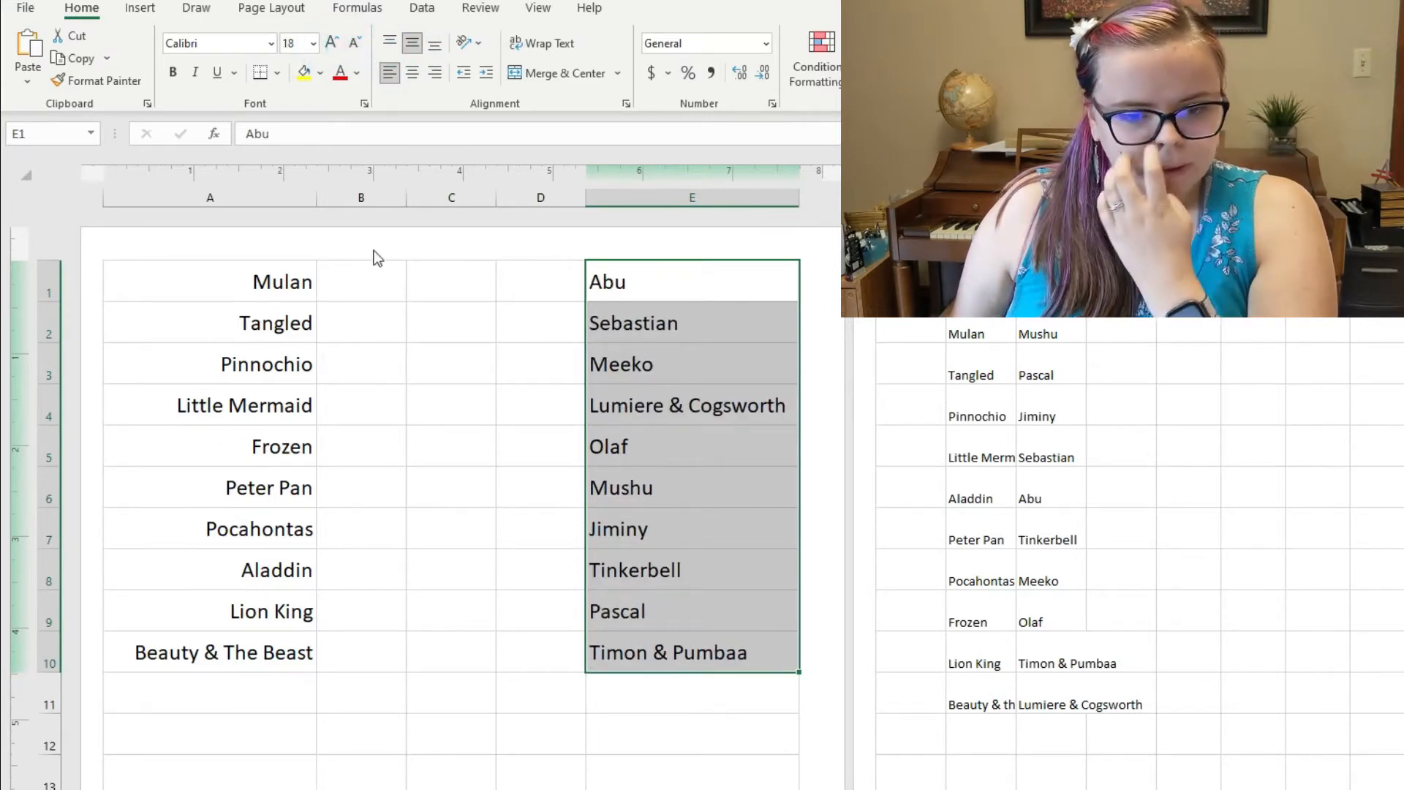
{"action": "left_click", "coordinate": [523, 498]}
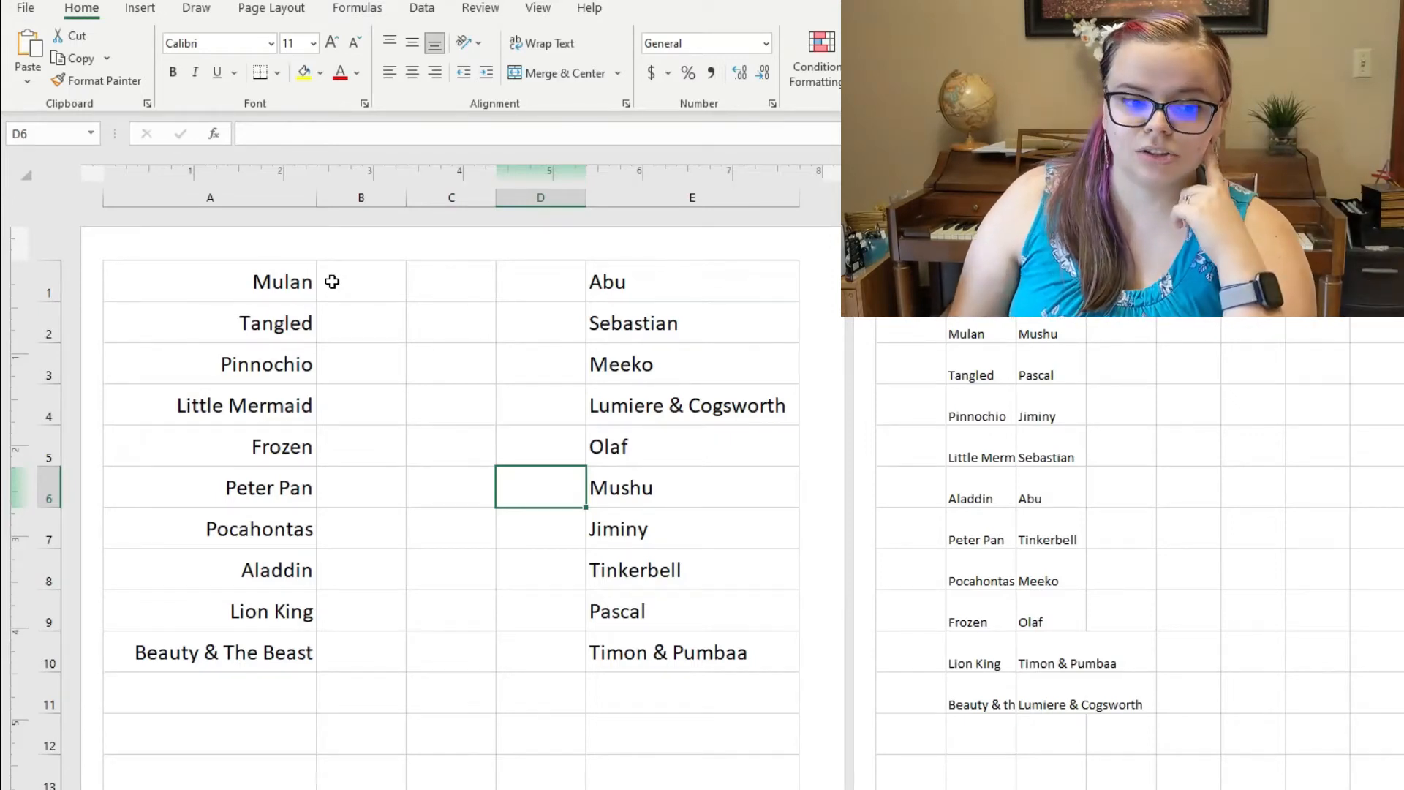
{"action": "left_click", "coordinate": [334, 281]}
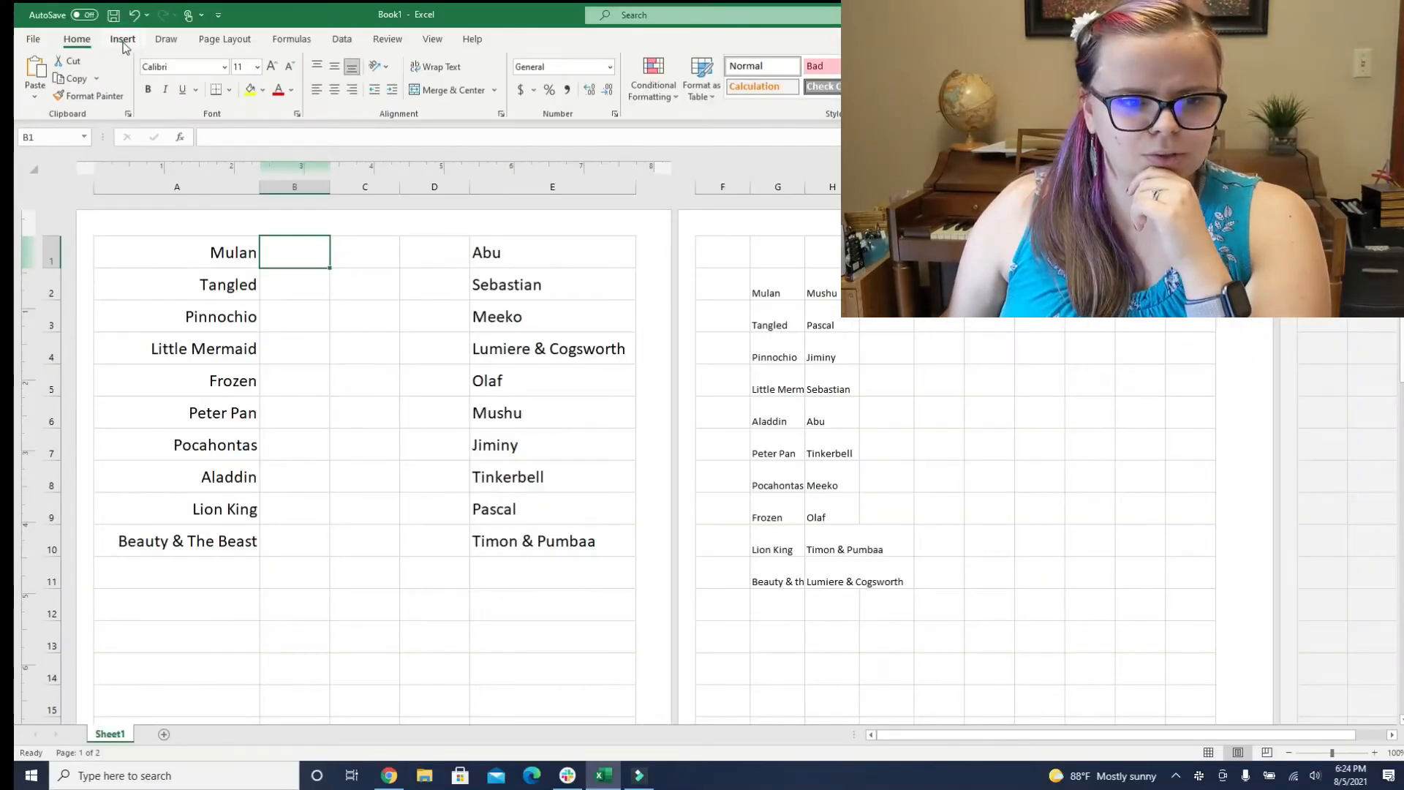
{"action": "left_click", "coordinate": [122, 39]}
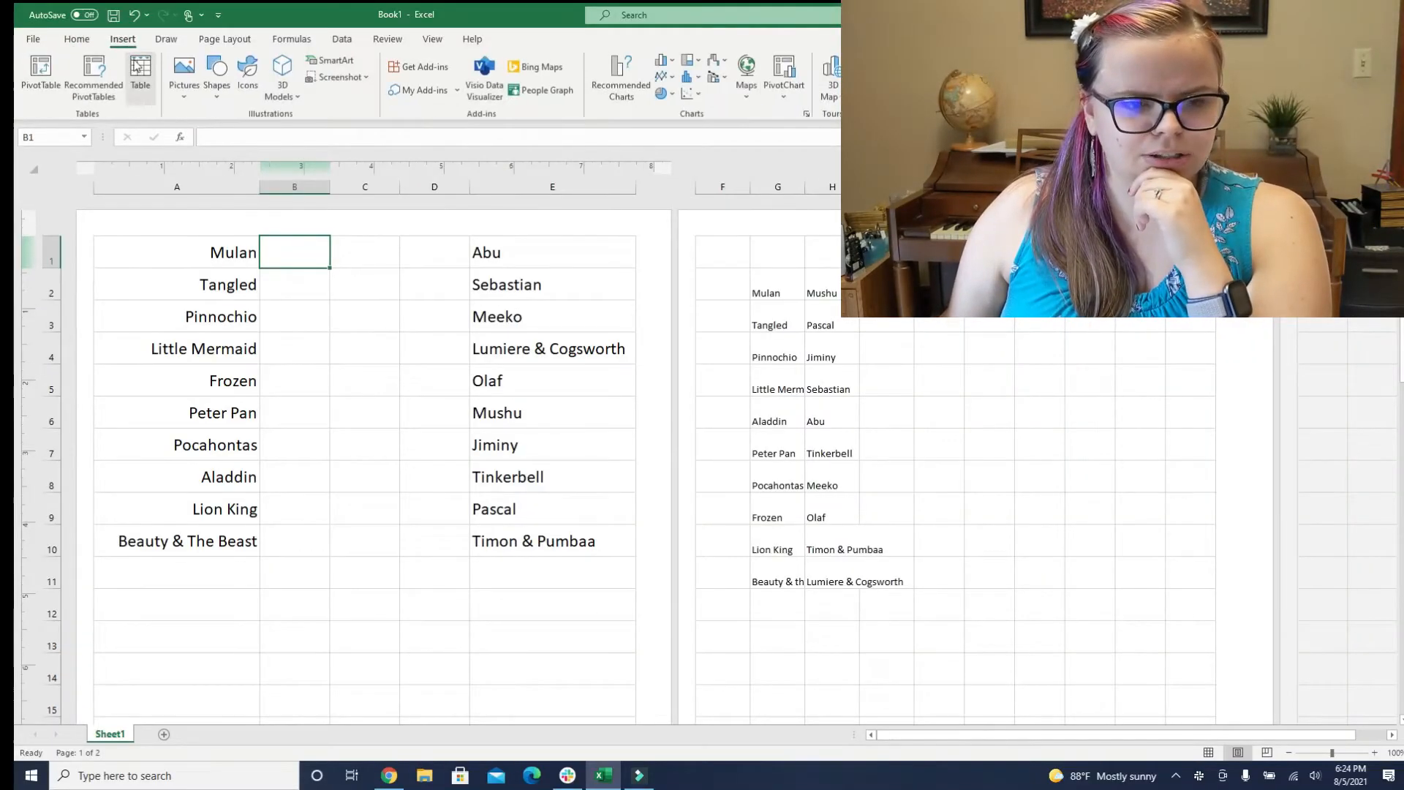
{"action": "left_click", "coordinate": [220, 94]}
{"action": "left_click", "coordinate": [269, 133]}
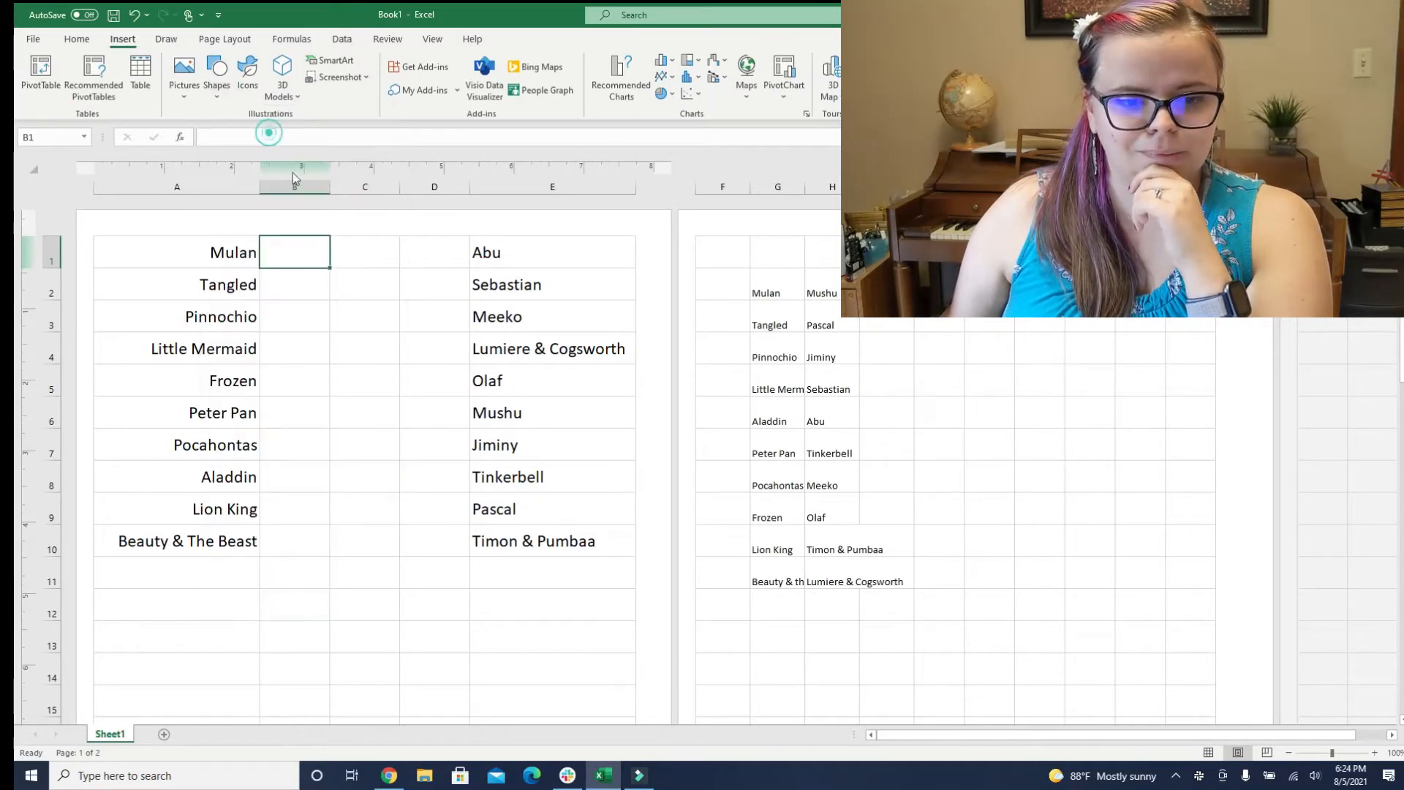
{"action": "left_click", "coordinate": [296, 280]}
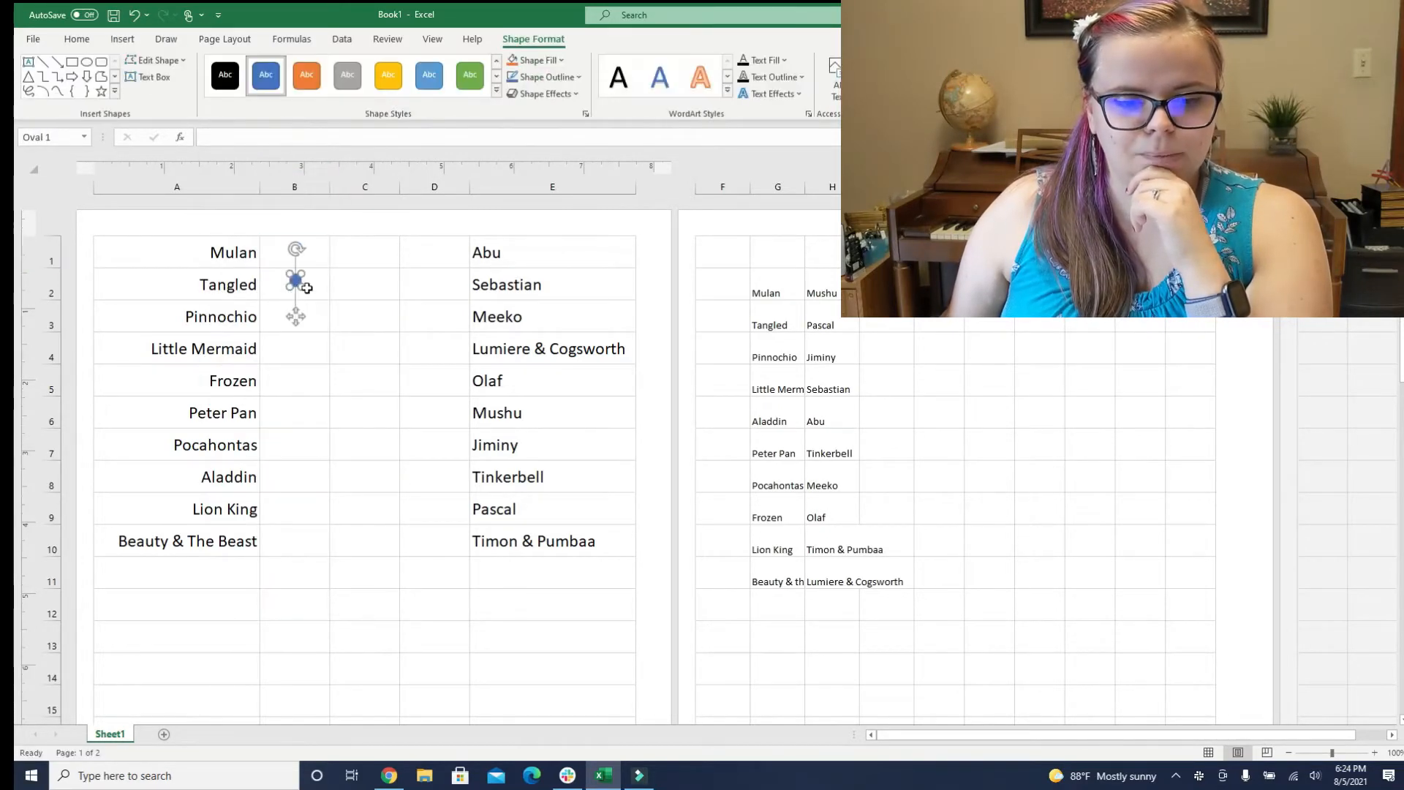
{"action": "key", "text": "Delete"}
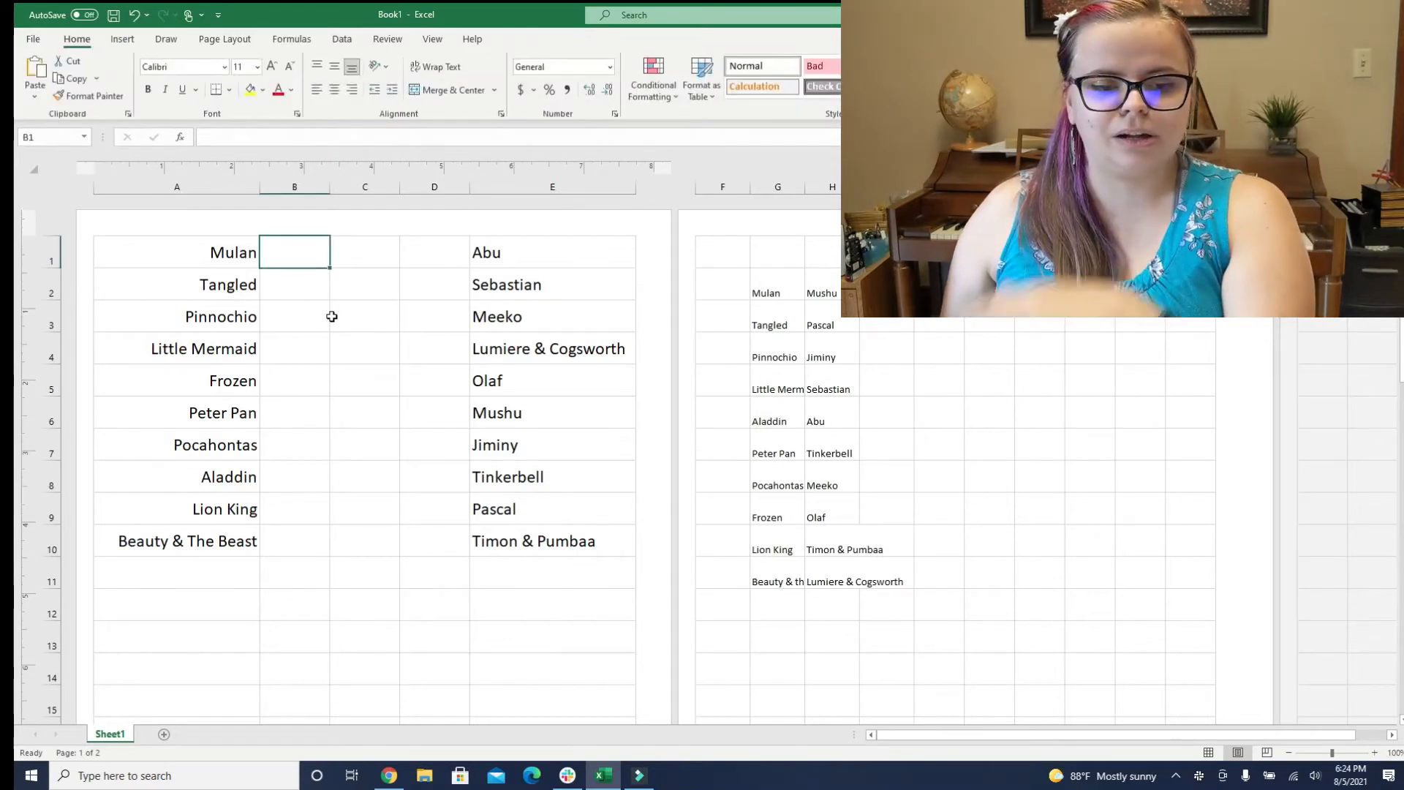
Step: Insert a Black Circle symbol (character code 25CF) into cell B1 beside Mulan
{"action": "double_click", "coordinate": [291, 253]}
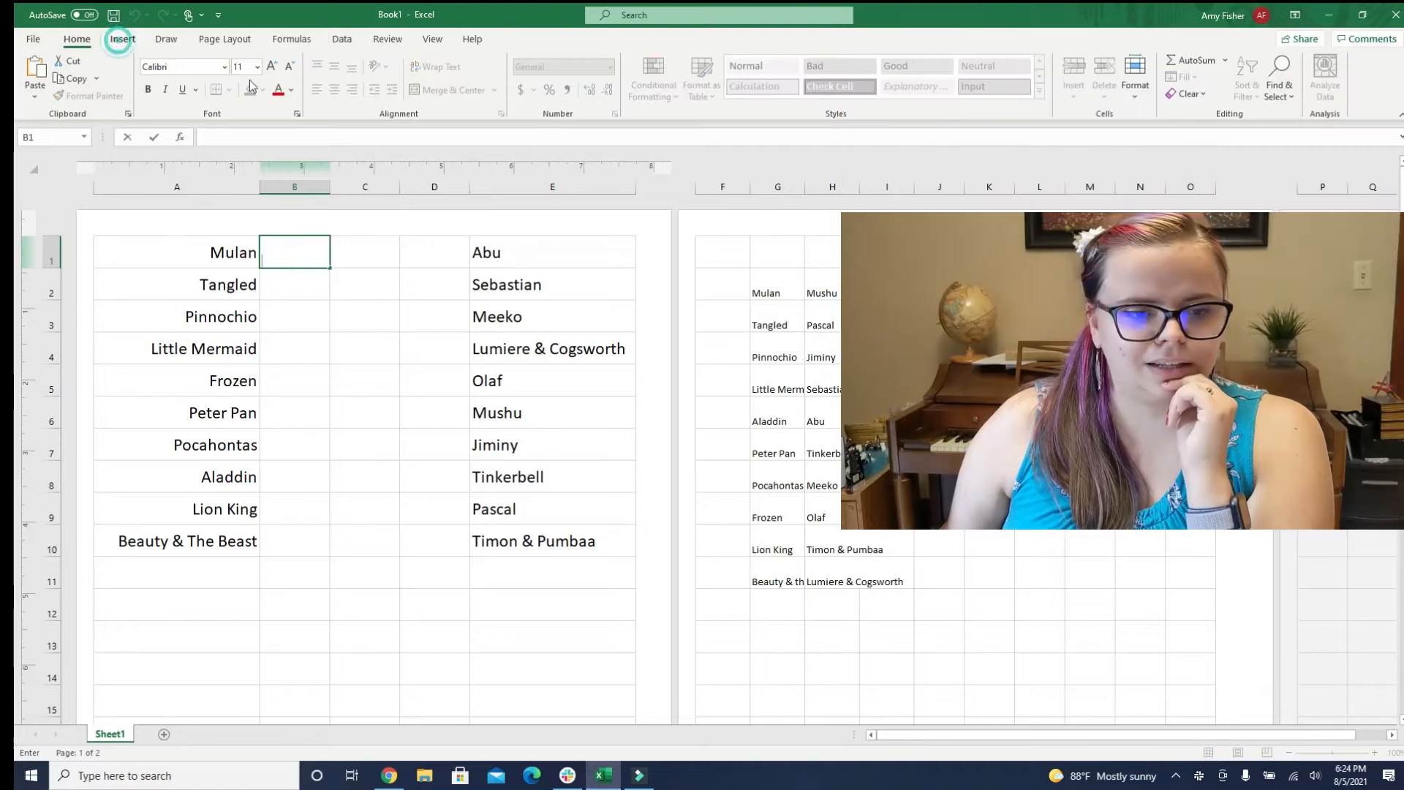
{"action": "left_click", "coordinate": [121, 41]}
{"action": "left_click", "coordinate": [1365, 79]}
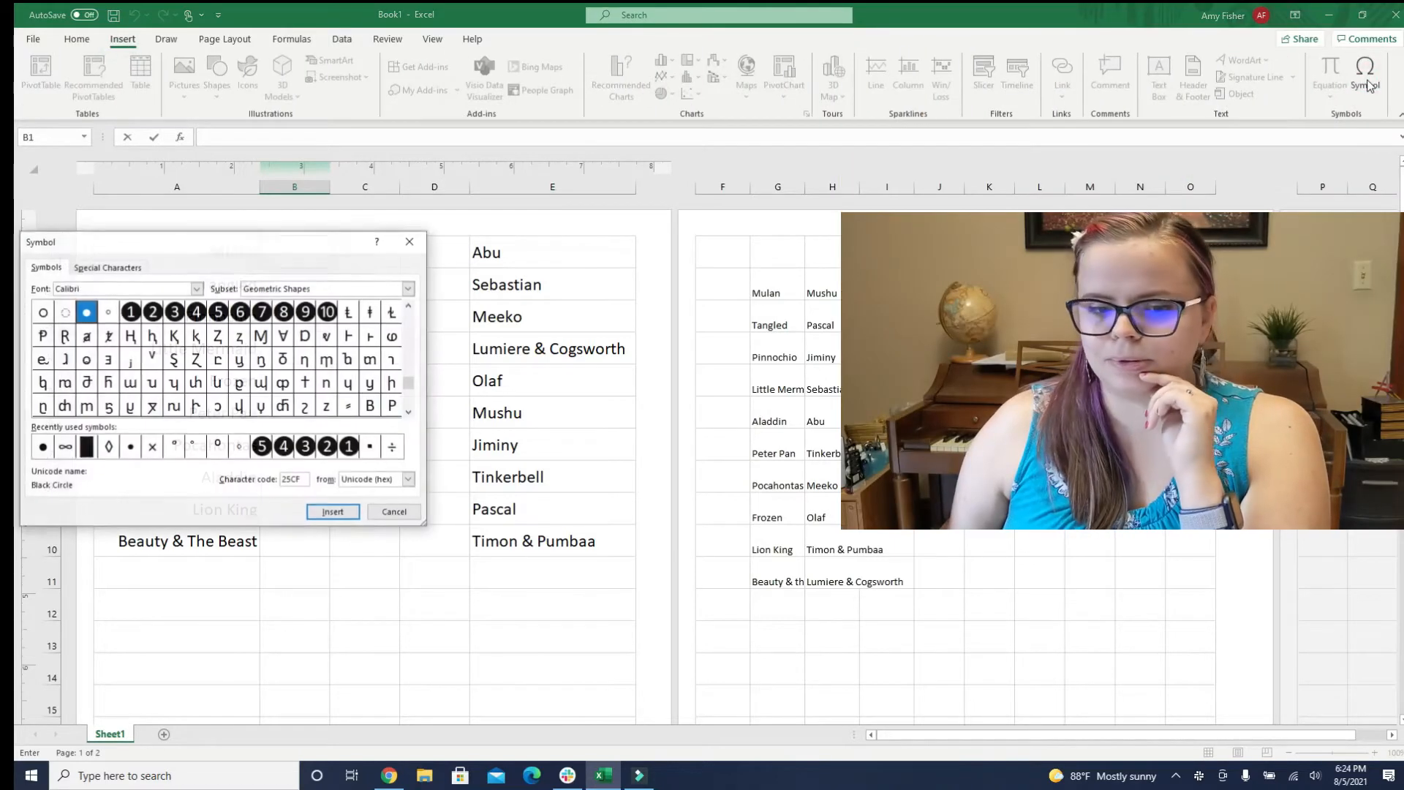
{"action": "left_click", "coordinate": [42, 446]}
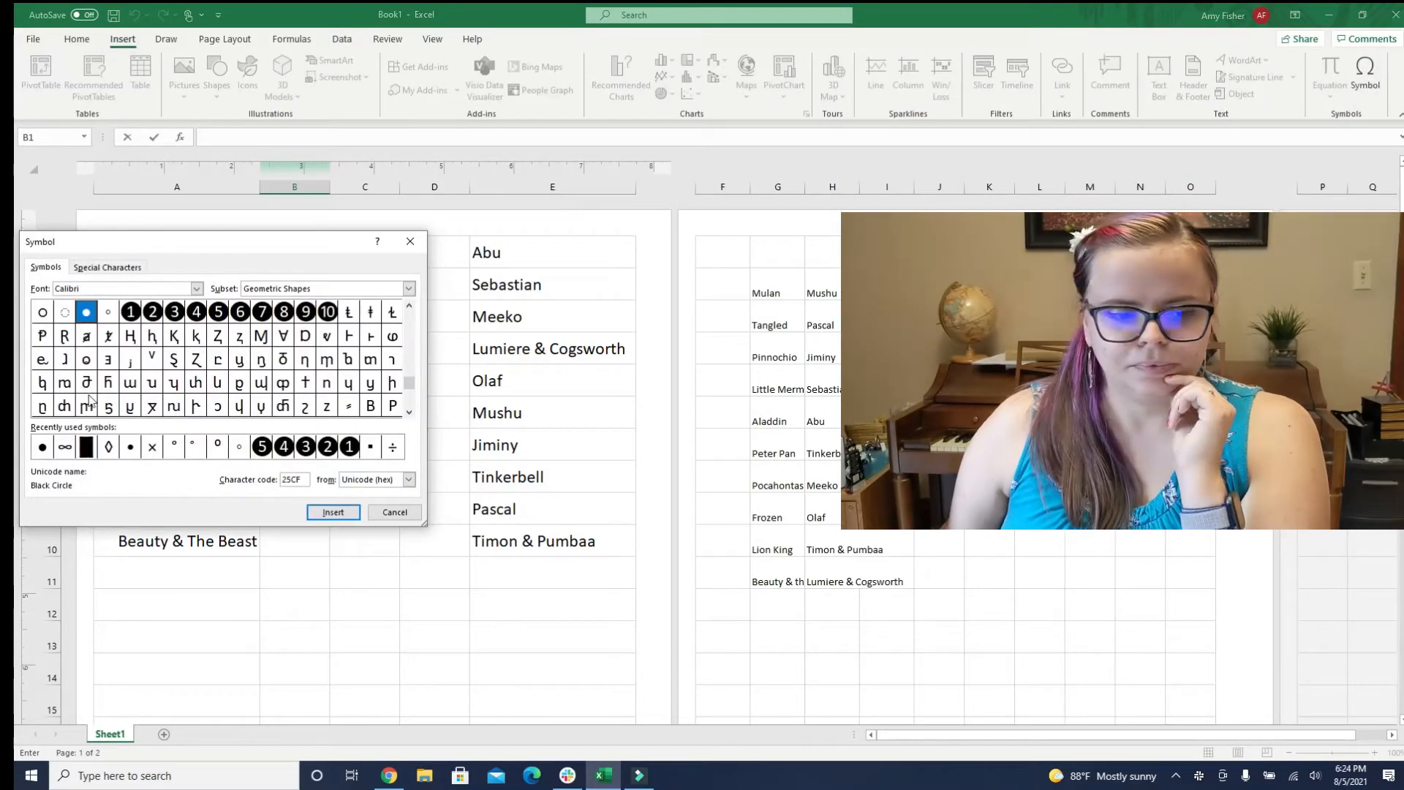
{"action": "left_click", "coordinate": [43, 450]}
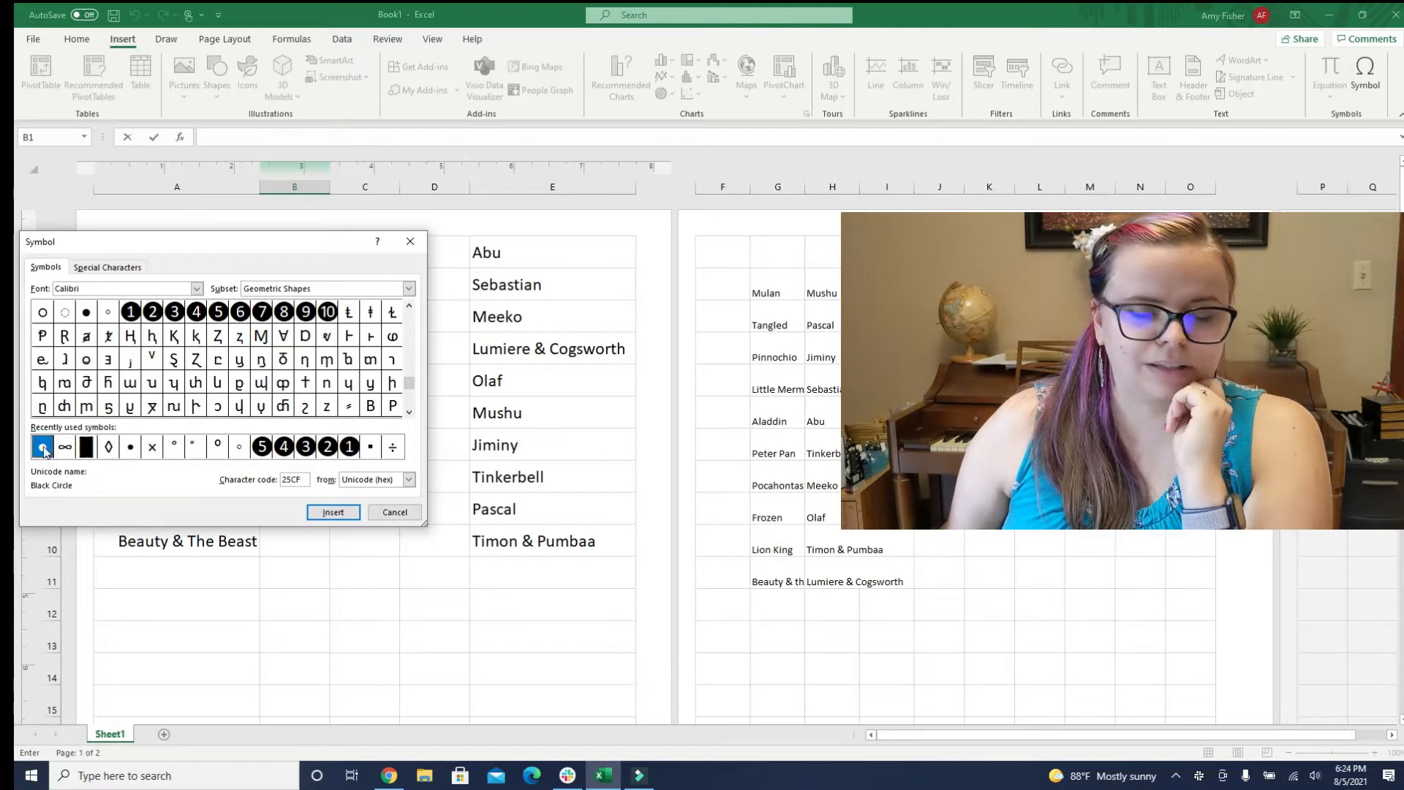
{"action": "left_click", "coordinate": [333, 511]}
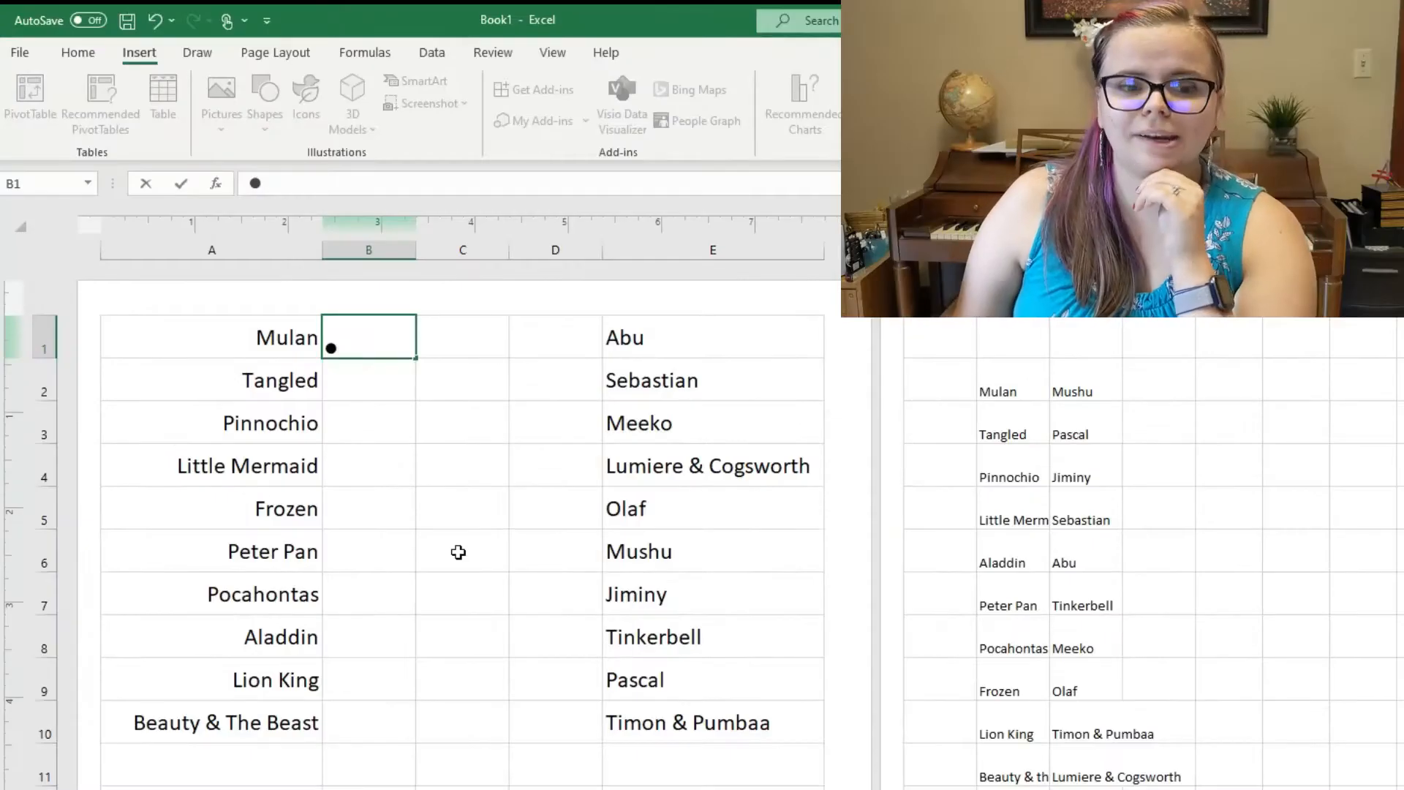
Step: Enlarge the dot in B1 beside Mulan to font size 20 and centre it vertically in the cell
{"action": "left_click", "coordinate": [297, 313]}
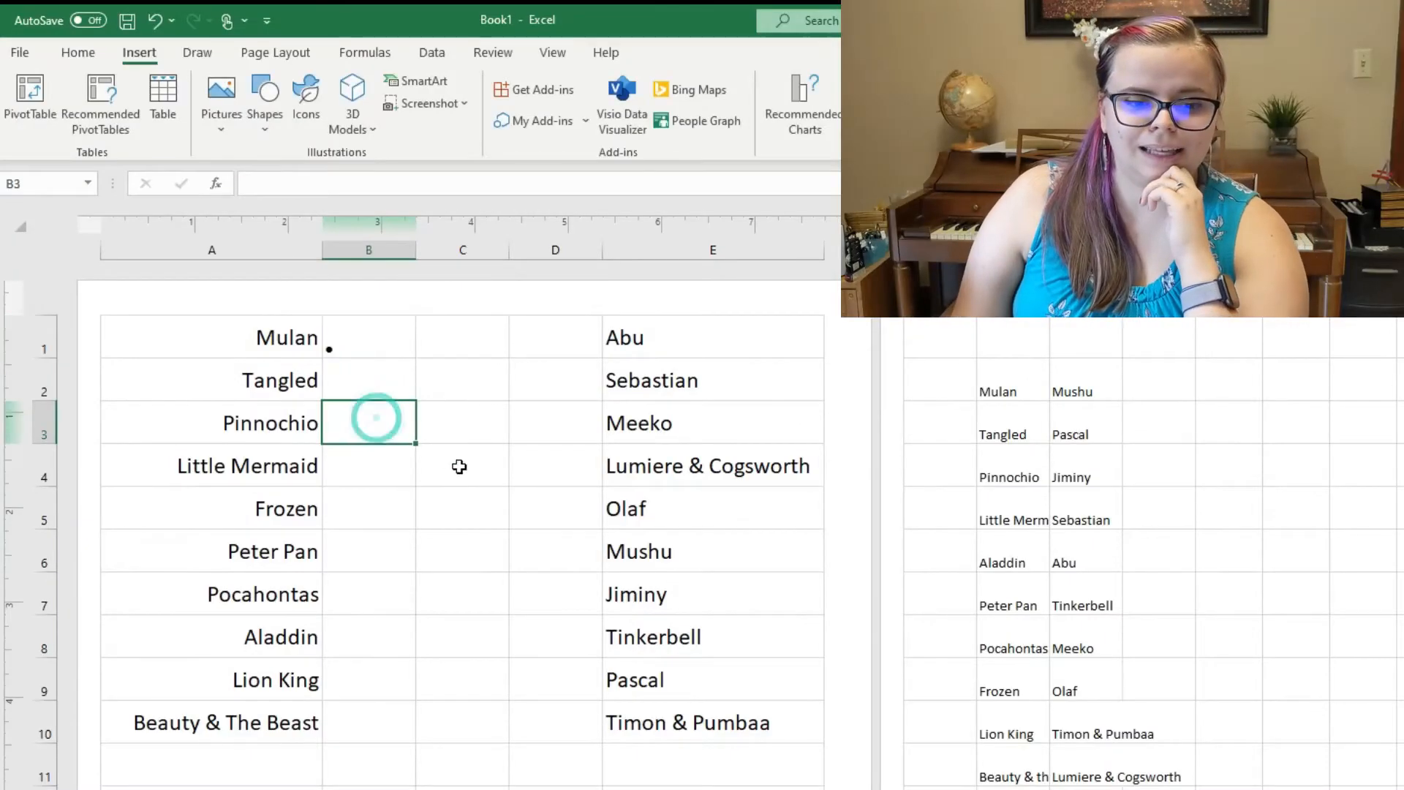
{"action": "left_click", "coordinate": [358, 338]}
{"action": "left_click", "coordinate": [77, 52]}
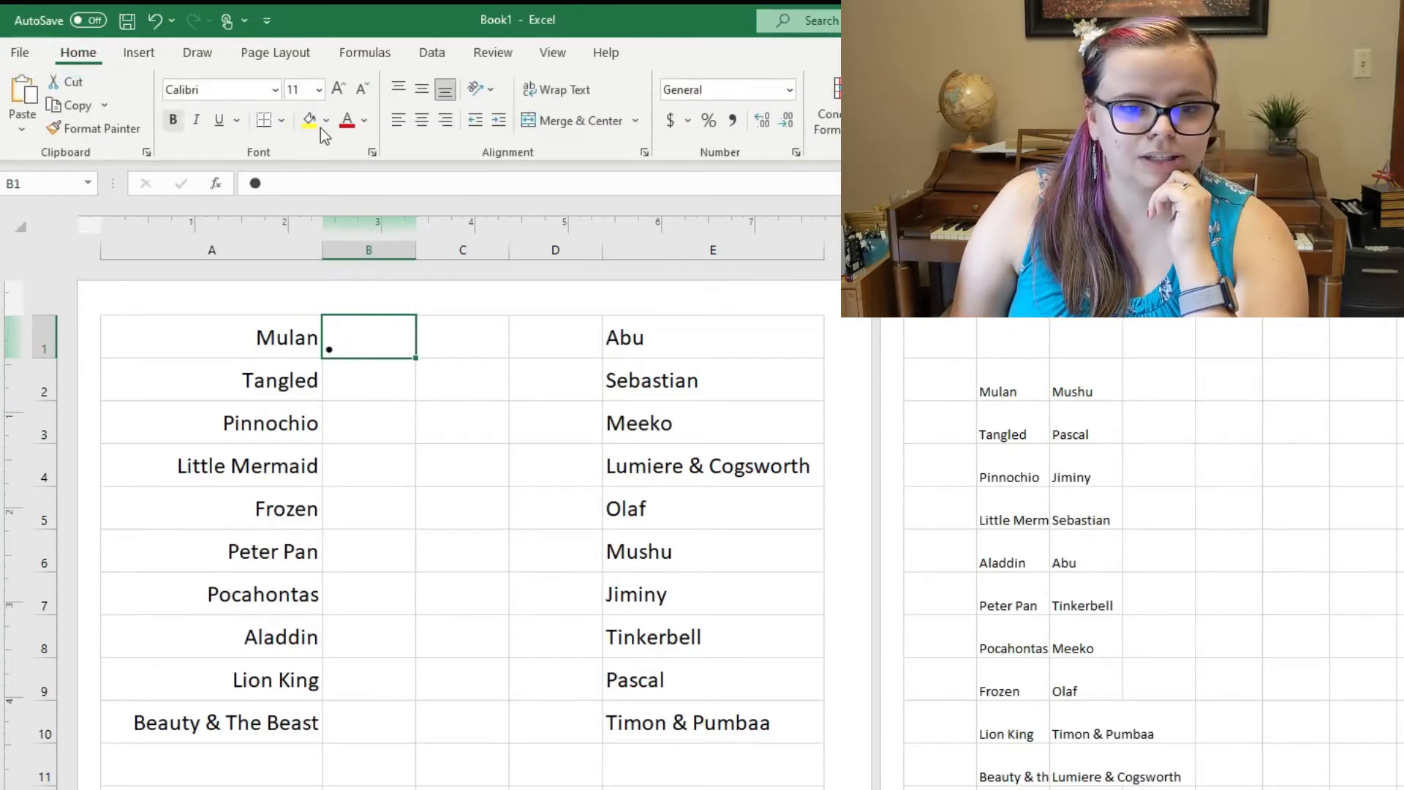
{"action": "left_click", "coordinate": [340, 91]}
{"action": "left_click", "coordinate": [339, 91]}
{"action": "left_click", "coordinate": [340, 91]}
{"action": "left_click", "coordinate": [339, 90]}
{"action": "left_click", "coordinate": [340, 91]}
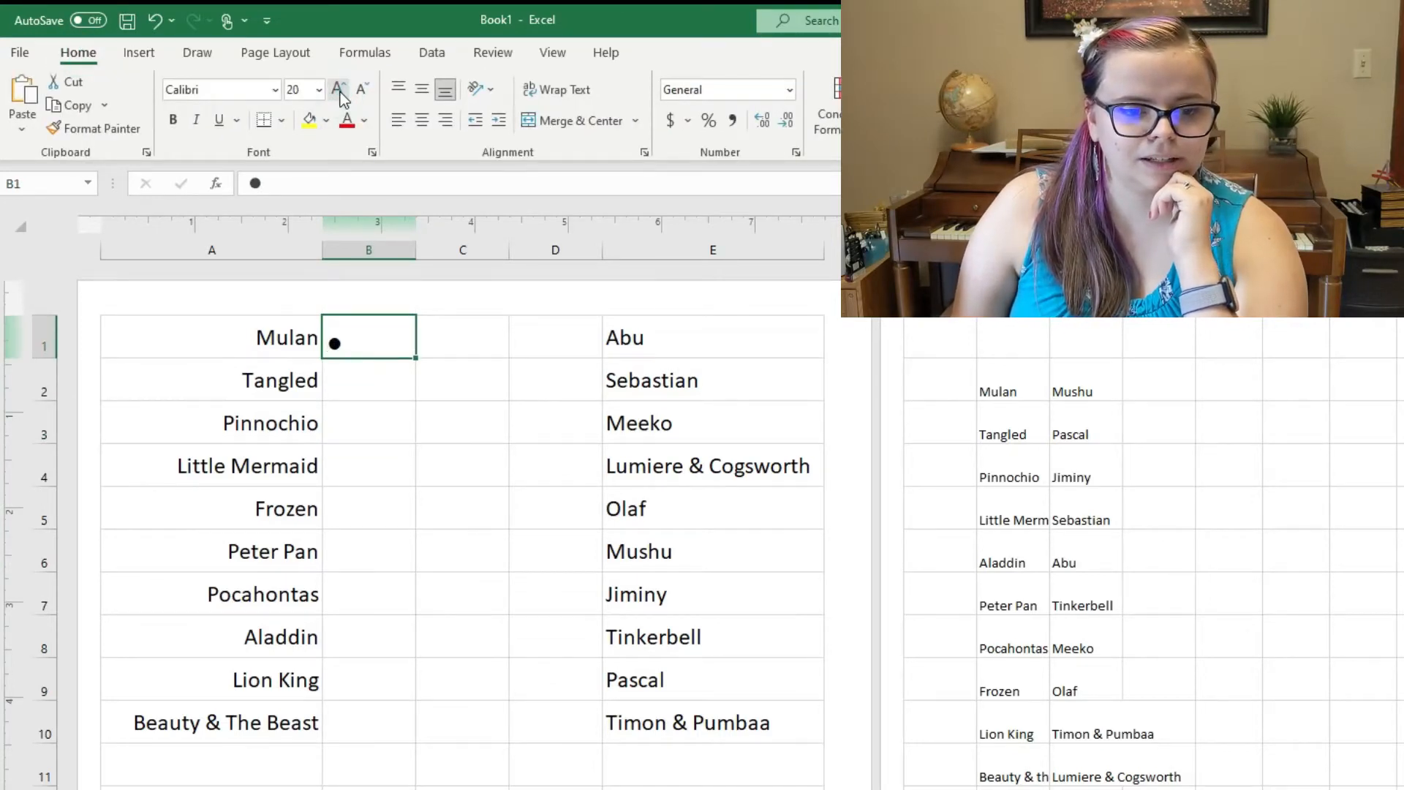
{"action": "left_click", "coordinate": [421, 90]}
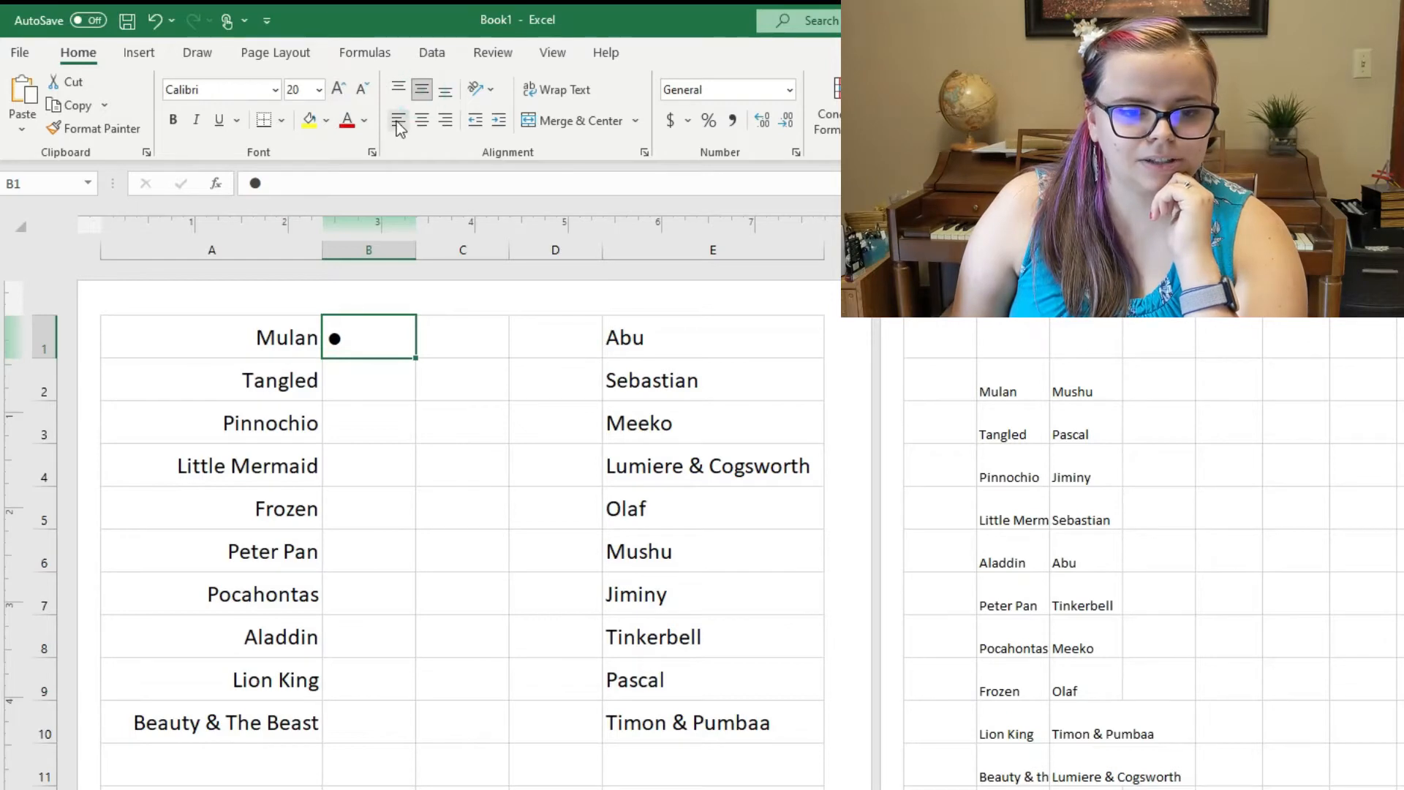
{"action": "left_click", "coordinate": [355, 430]}
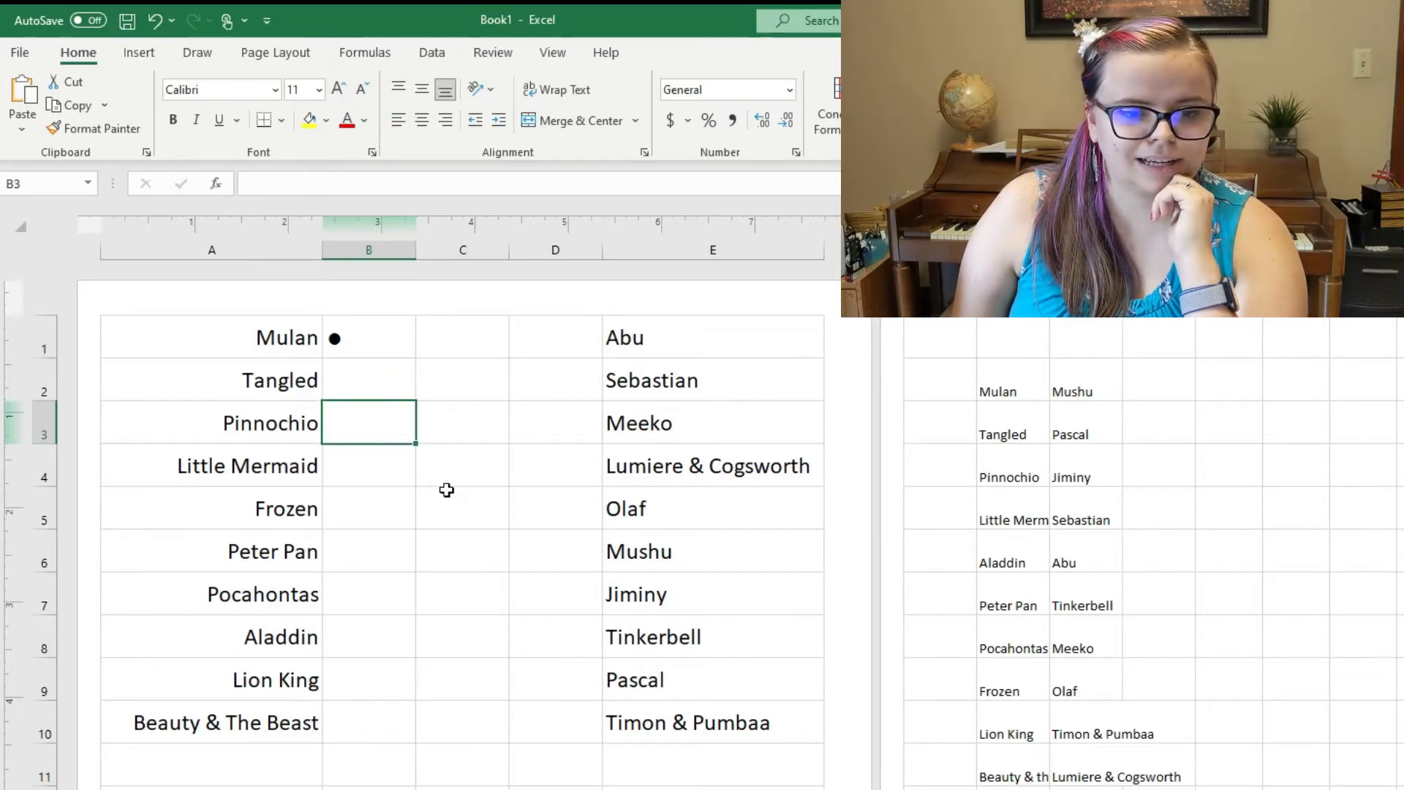
Step: Copy the dot from B1 into every cell of B2:B10 beside the remaining movie titles
{"action": "left_click", "coordinate": [377, 345]}
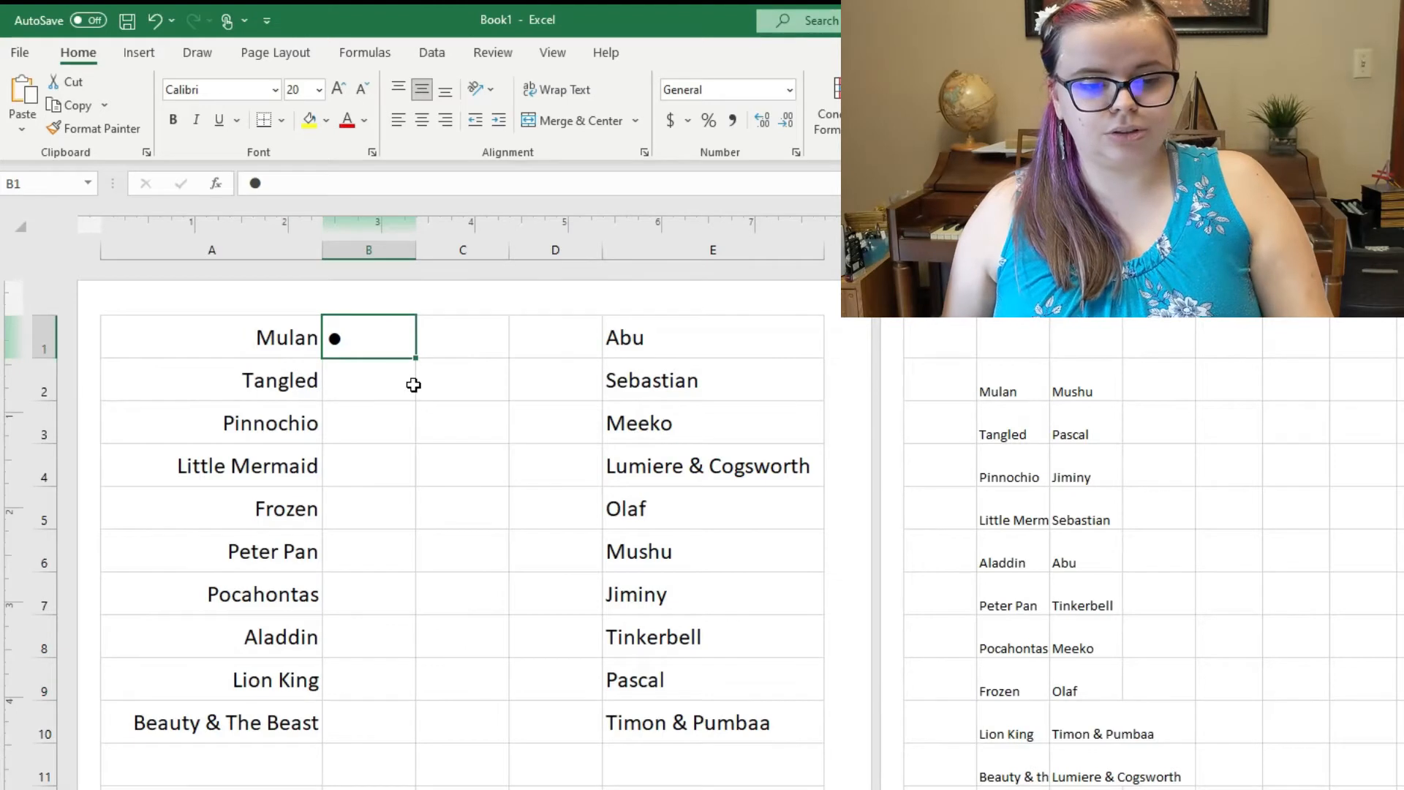
{"action": "key", "text": "ctrl+c"}
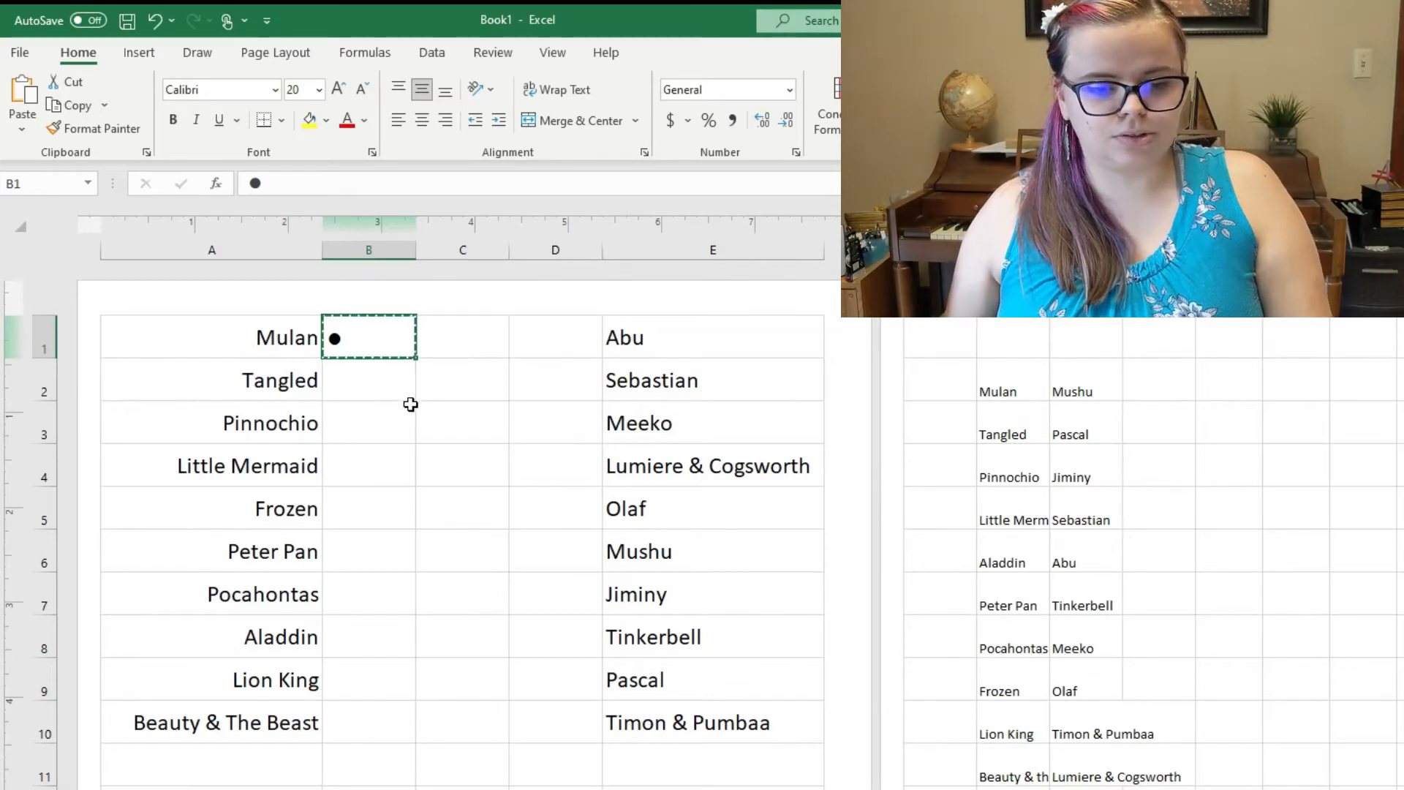
{"action": "left_click", "coordinate": [367, 378]}
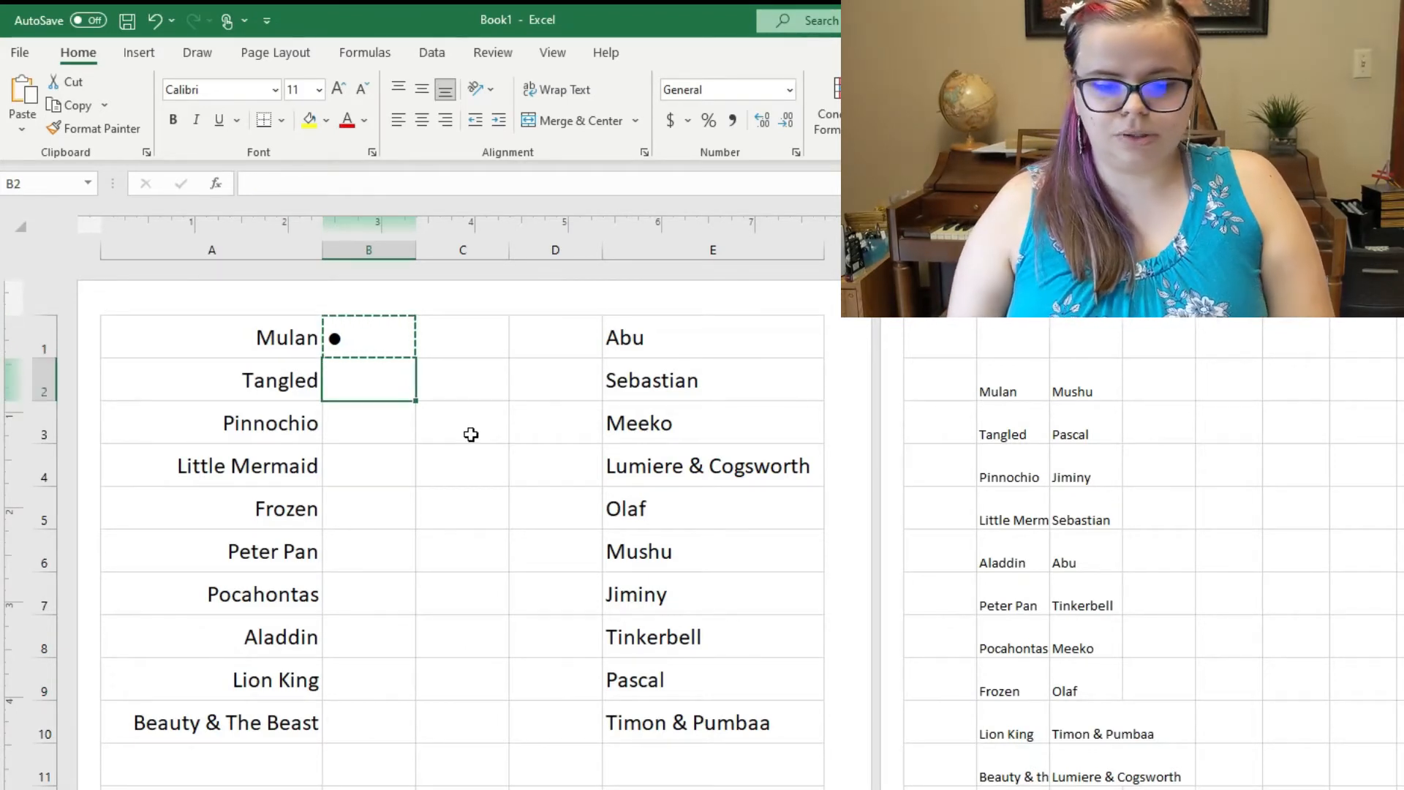
{"action": "key", "text": "ctrl+v"}
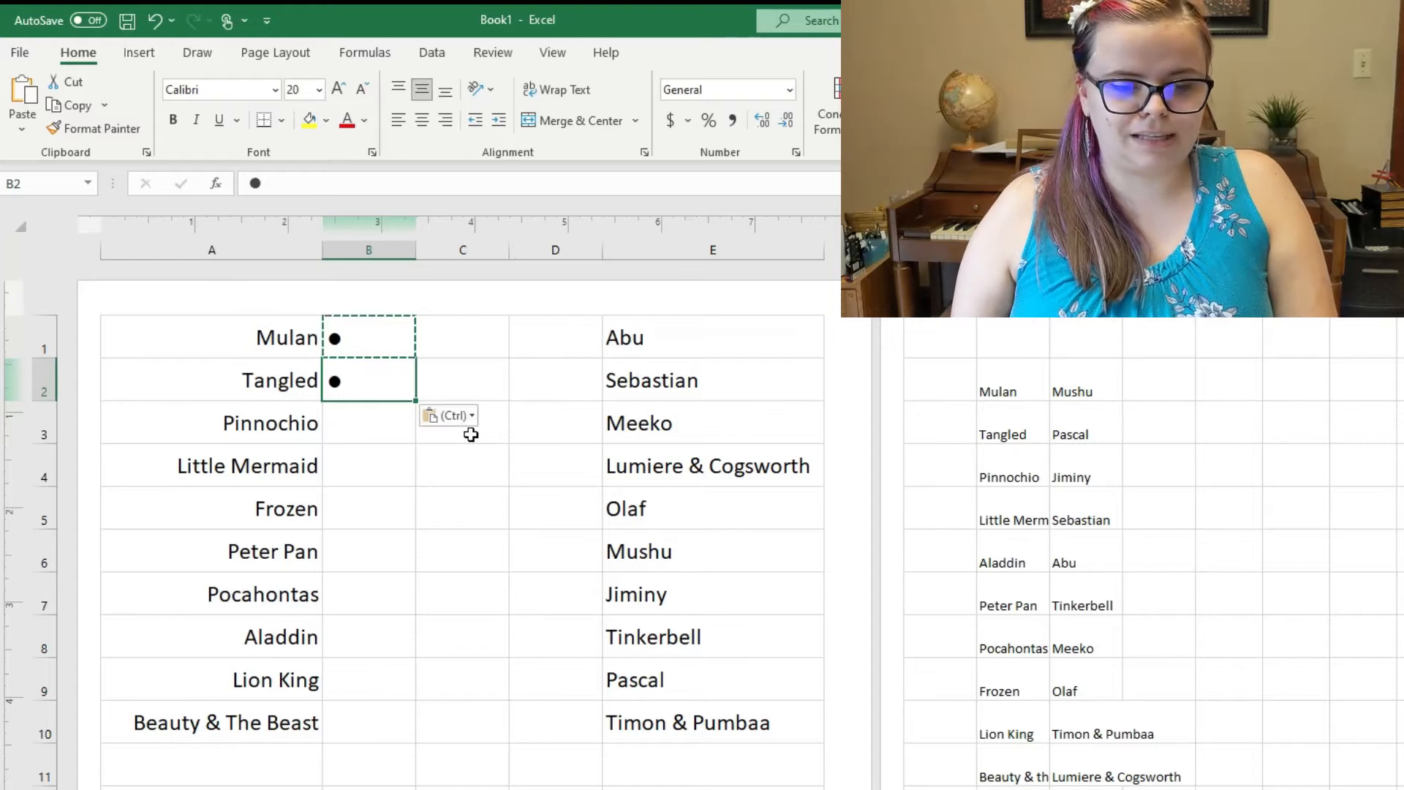
{"action": "key", "text": "Down"}
{"action": "key", "text": "ctrl+v"}
{"action": "key", "text": "Down"}
{"action": "key", "text": "ctrl+v"}
{"action": "key", "text": "Down"}
{"action": "key", "text": "ctrl+v"}
{"action": "key", "text": "Down"}
{"action": "key", "text": "ctrl+v"}
{"action": "key", "text": "Down"}
{"action": "key", "text": "ctrl+v"}
{"action": "key", "text": "Down"}
{"action": "key", "text": "ctrl+v"}
{"action": "key", "text": "Down"}
{"action": "key", "text": "ctrl+v"}
{"action": "key", "text": "Down"}
{"action": "key", "text": "ctrl+v"}
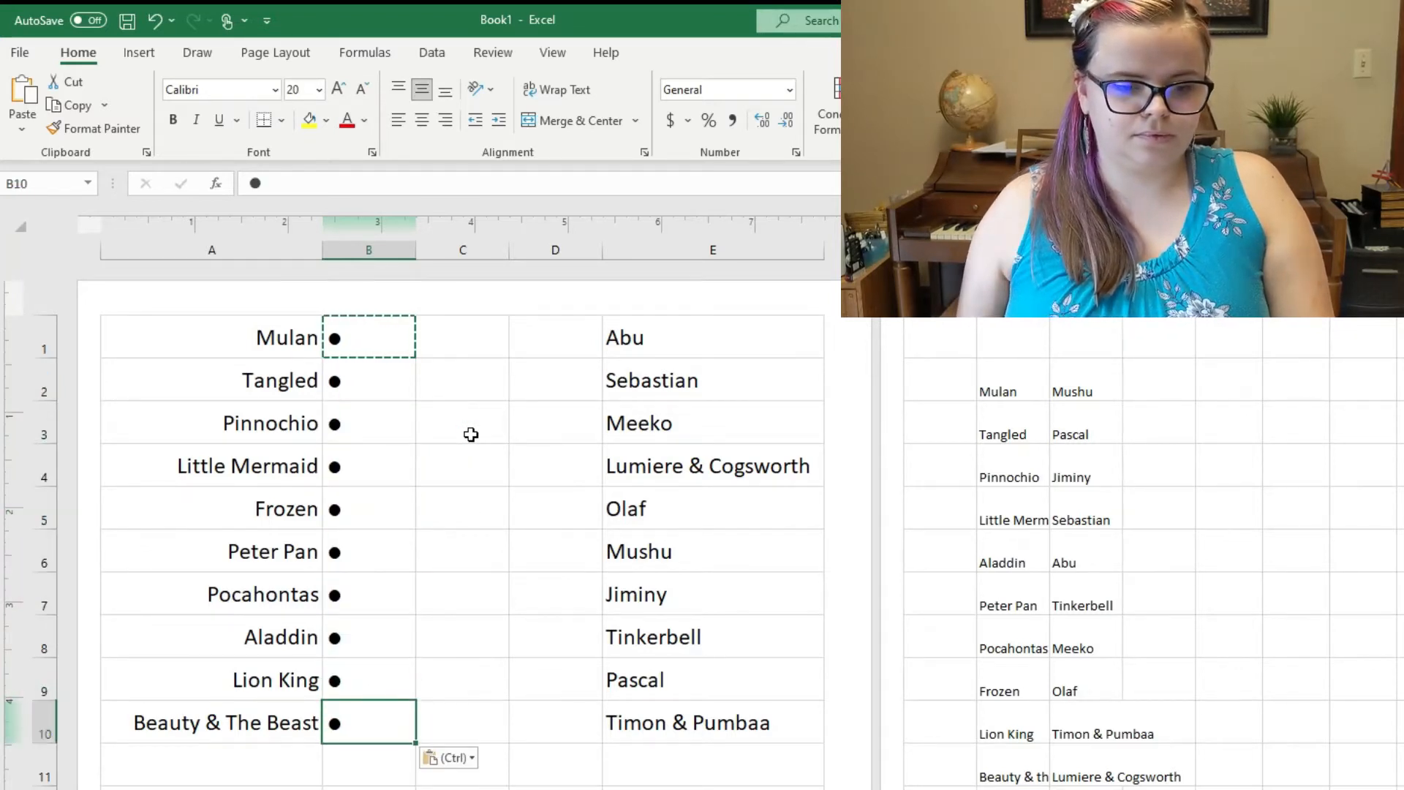
Step: Paste the dot into D1 beside Abu and align it to the right edge of the cell
{"action": "left_click", "coordinate": [549, 337]}
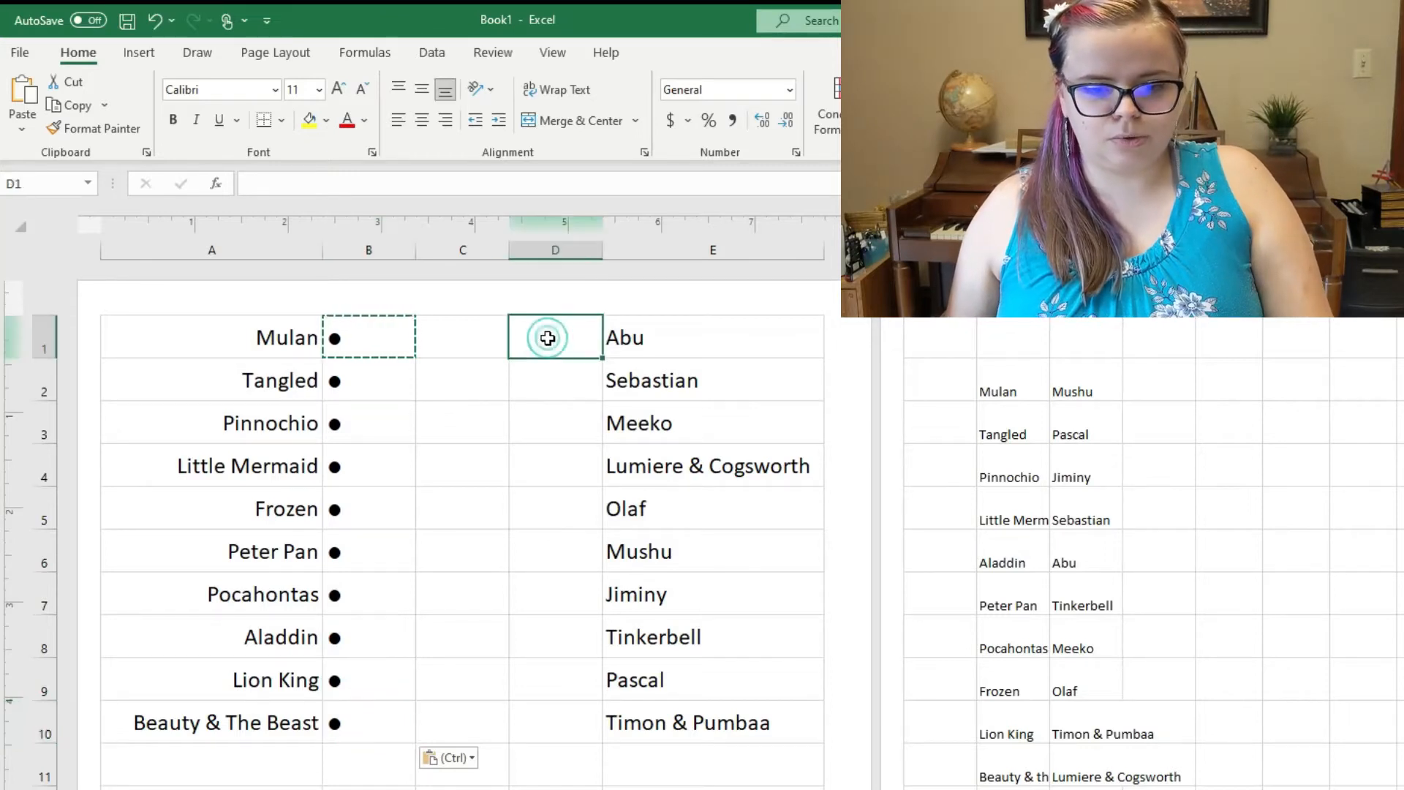
{"action": "key", "text": "ctrl+v"}
{"action": "left_click", "coordinate": [554, 427]}
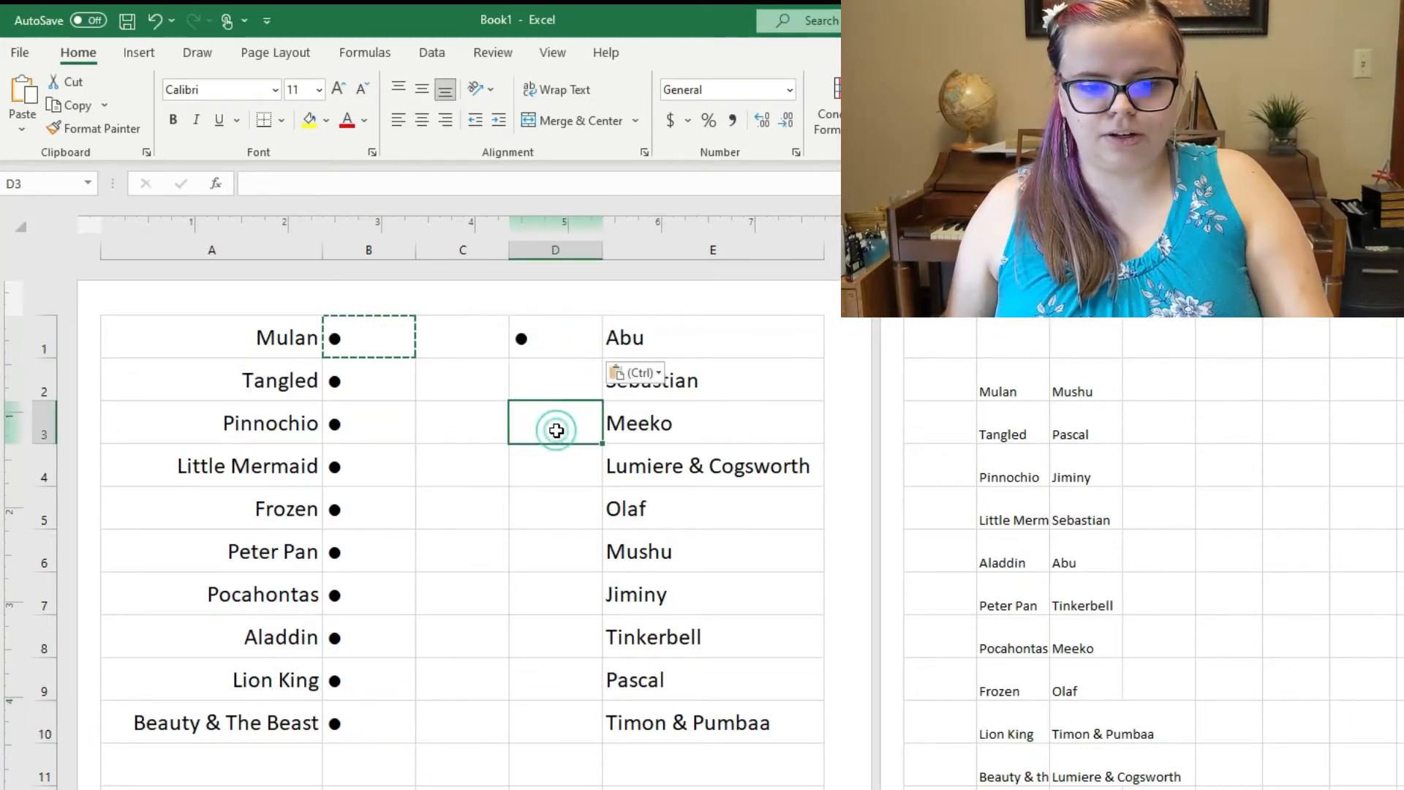
{"action": "left_click", "coordinate": [548, 354]}
{"action": "left_click", "coordinate": [445, 118]}
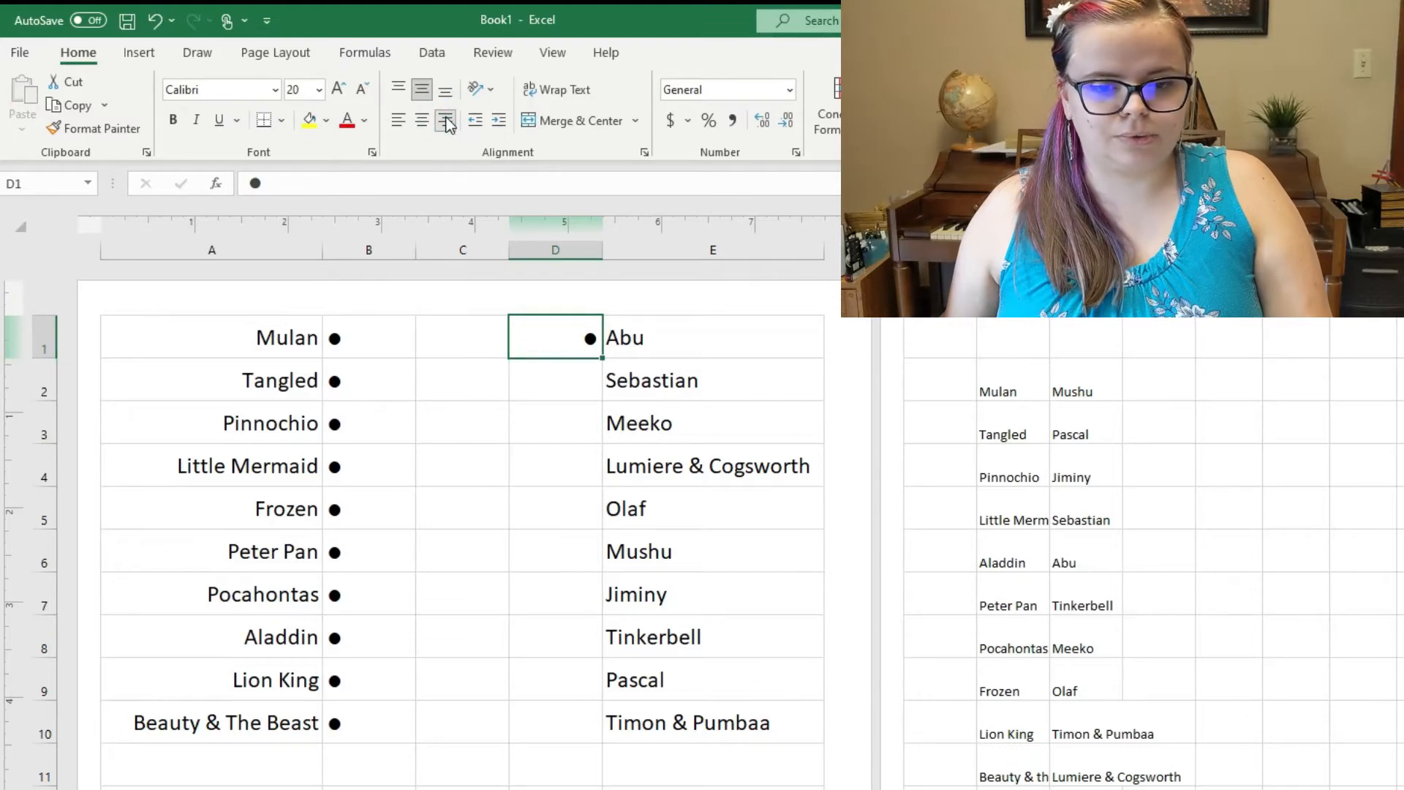
{"action": "left_click", "coordinate": [574, 381]}
Step: Copy the right-aligned dot from D1 into D2:D7, beside Sebastian through Jiminy
{"action": "left_click", "coordinate": [572, 338]}
{"action": "key", "text": "ctrl+c"}
{"action": "key", "text": "Down"}
{"action": "key", "text": "ctrl+v"}
{"action": "key", "text": "Down"}
{"action": "key", "text": "ctrl+v"}
{"action": "key", "text": "Down"}
{"action": "key", "text": "ctrl+v"}
{"action": "key", "text": "Down"}
{"action": "key", "text": "ctrl+v"}
{"action": "key", "text": "Down"}
{"action": "key", "text": "ctrl+v"}
{"action": "key", "text": "Down"}
{"action": "key", "text": "ctrl+v"}
{"action": "key", "text": "ctrl+Down"}
{"action": "key", "text": "ctrl+v"}
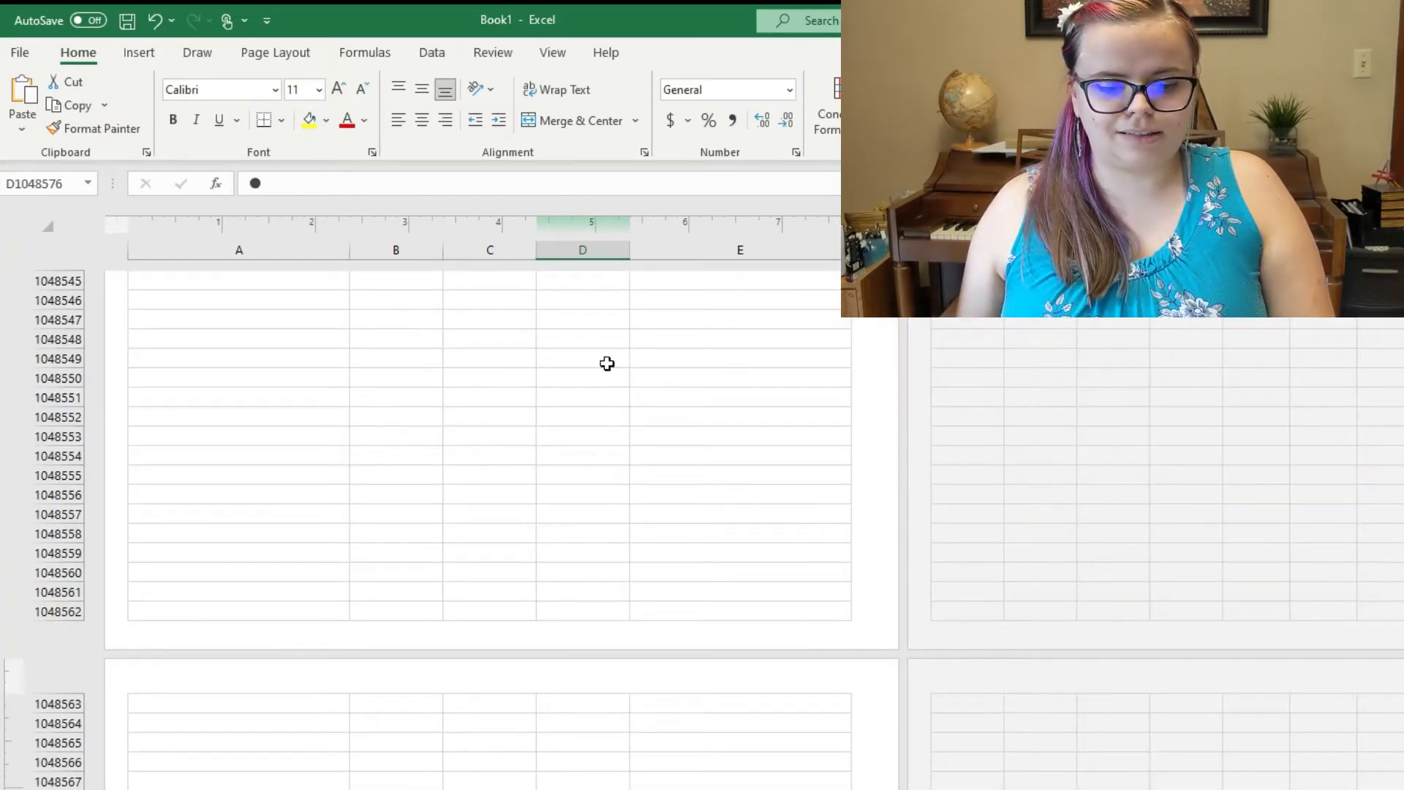
{"action": "key", "text": "ctrl+z"}
{"action": "key", "text": "ctrl+z"}
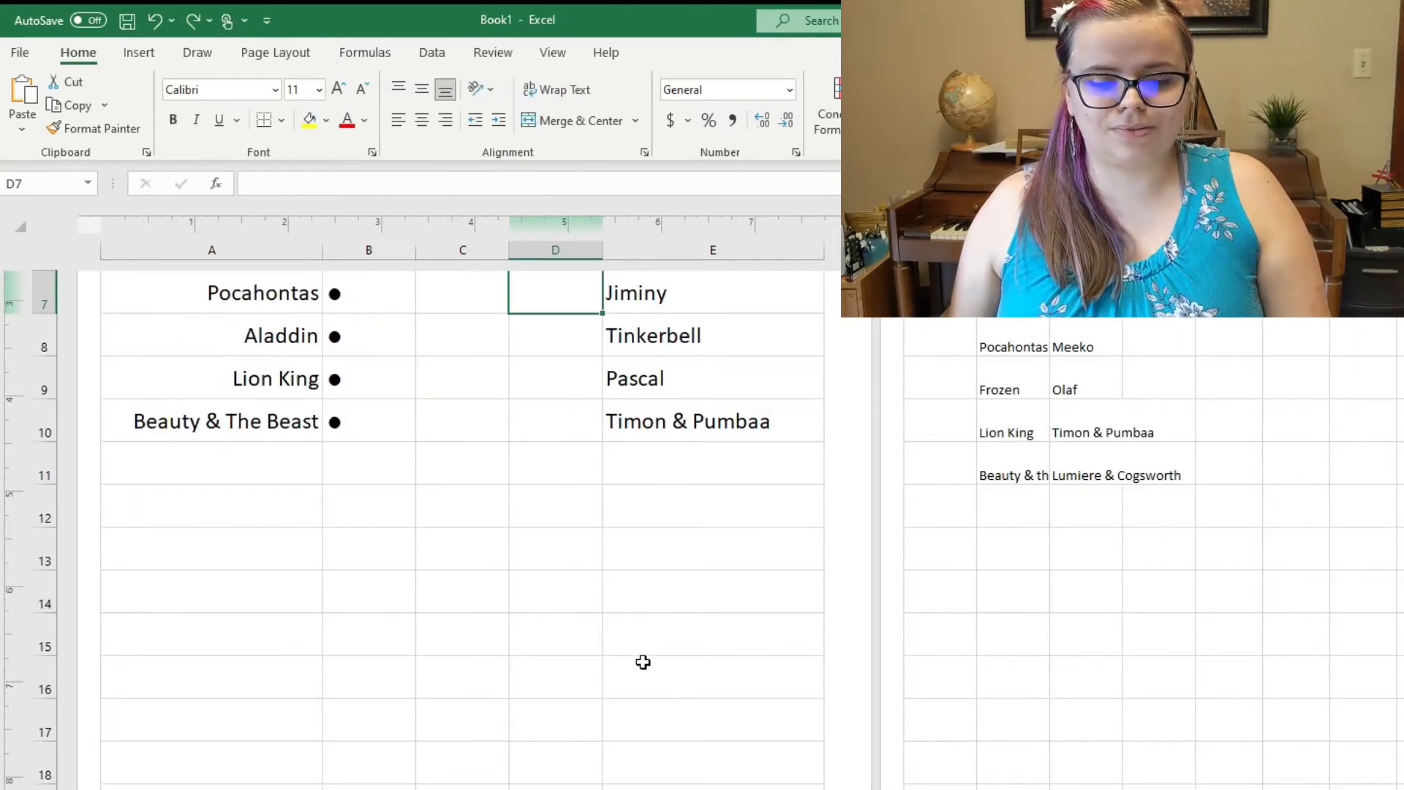
{"action": "scroll", "coordinate": [642, 660], "scroll_direction": "up", "scroll_amount": 3}
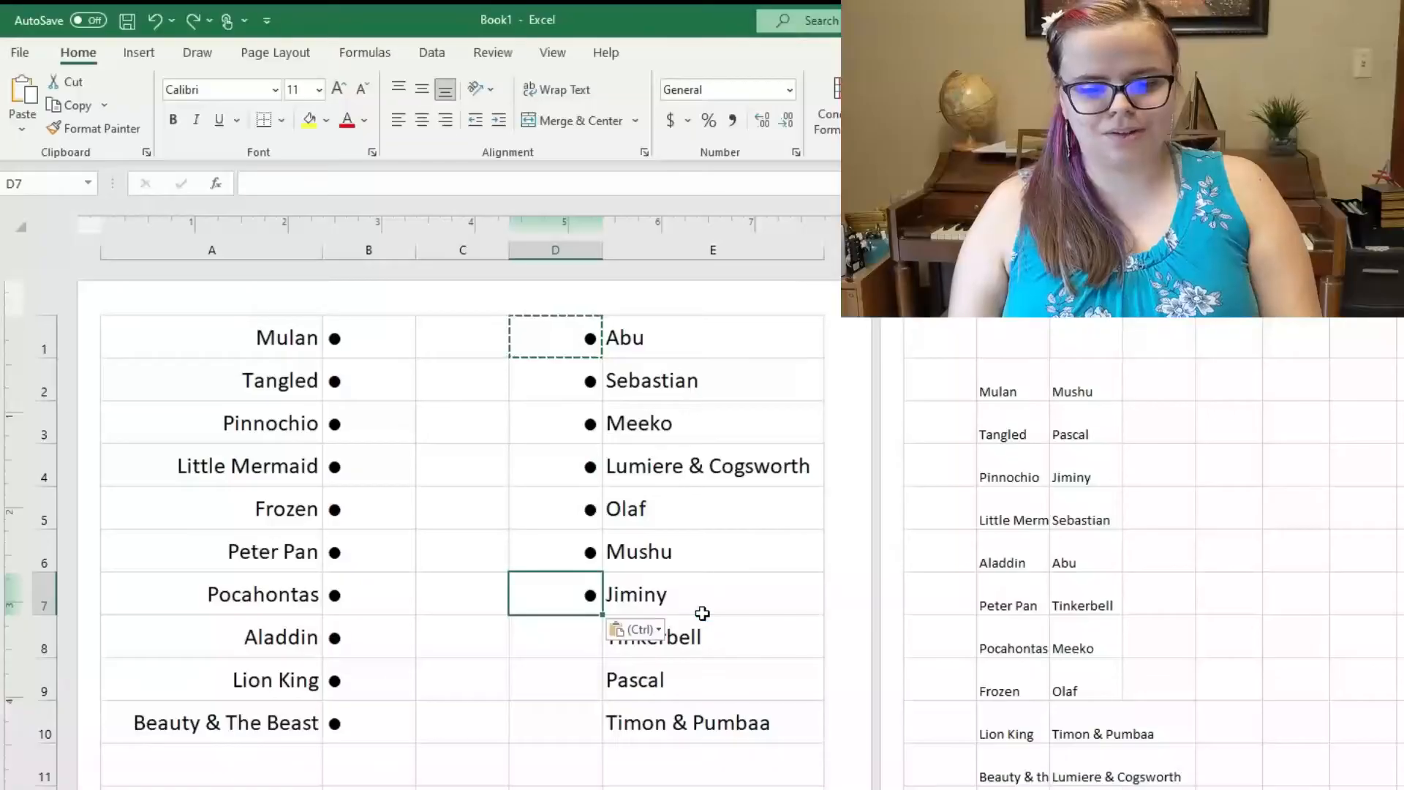
Step: Paste the right-aligned dot into D8:D10, beside Tinkerbell, Pascal and Timon & Pumbaa
{"action": "key", "text": "Down"}
{"action": "key", "text": "ctrl+v"}
{"action": "key", "text": "Down"}
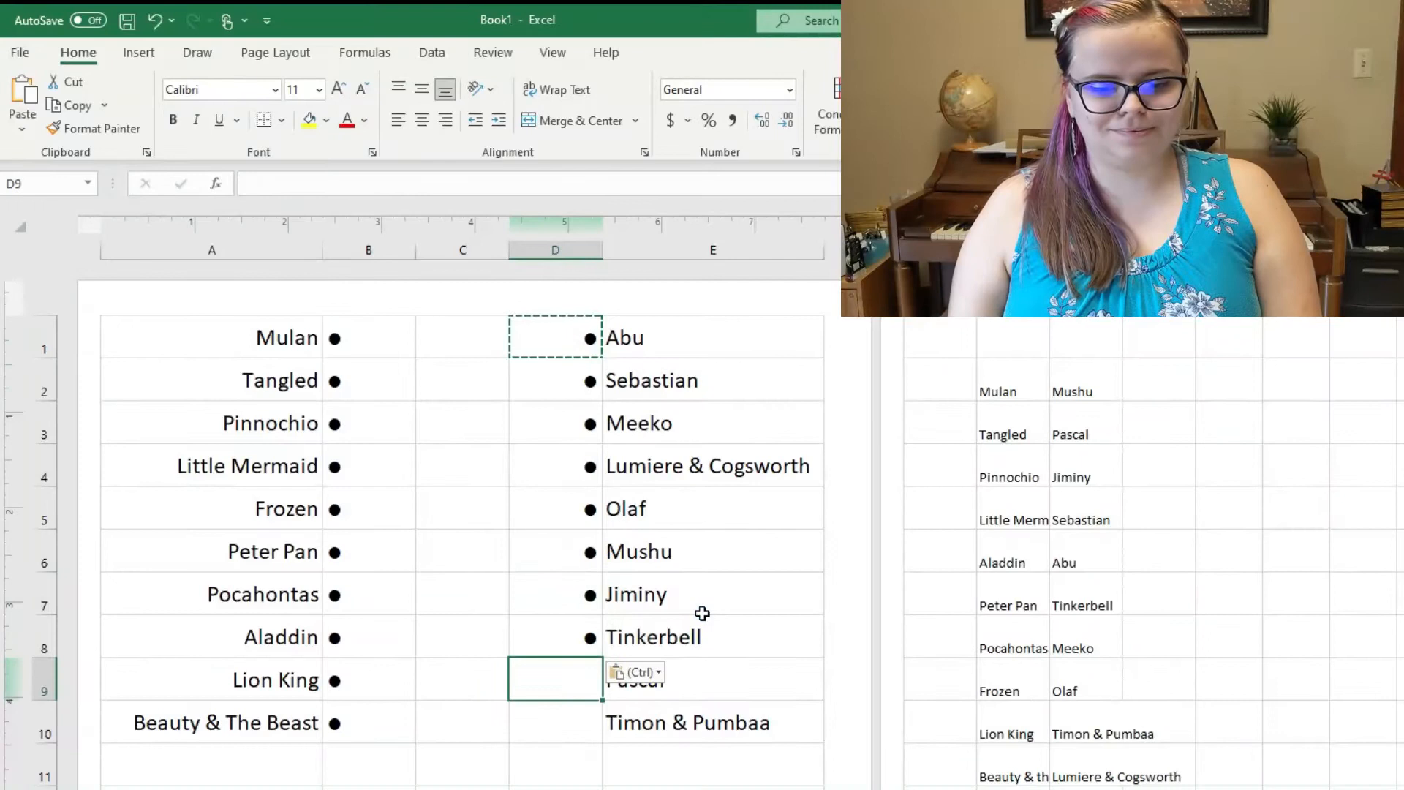
{"action": "key", "text": "ctrl+v"}
{"action": "key", "text": "Down"}
{"action": "key", "text": "ctrl+v"}
{"action": "double_click", "coordinate": [438, 523]}
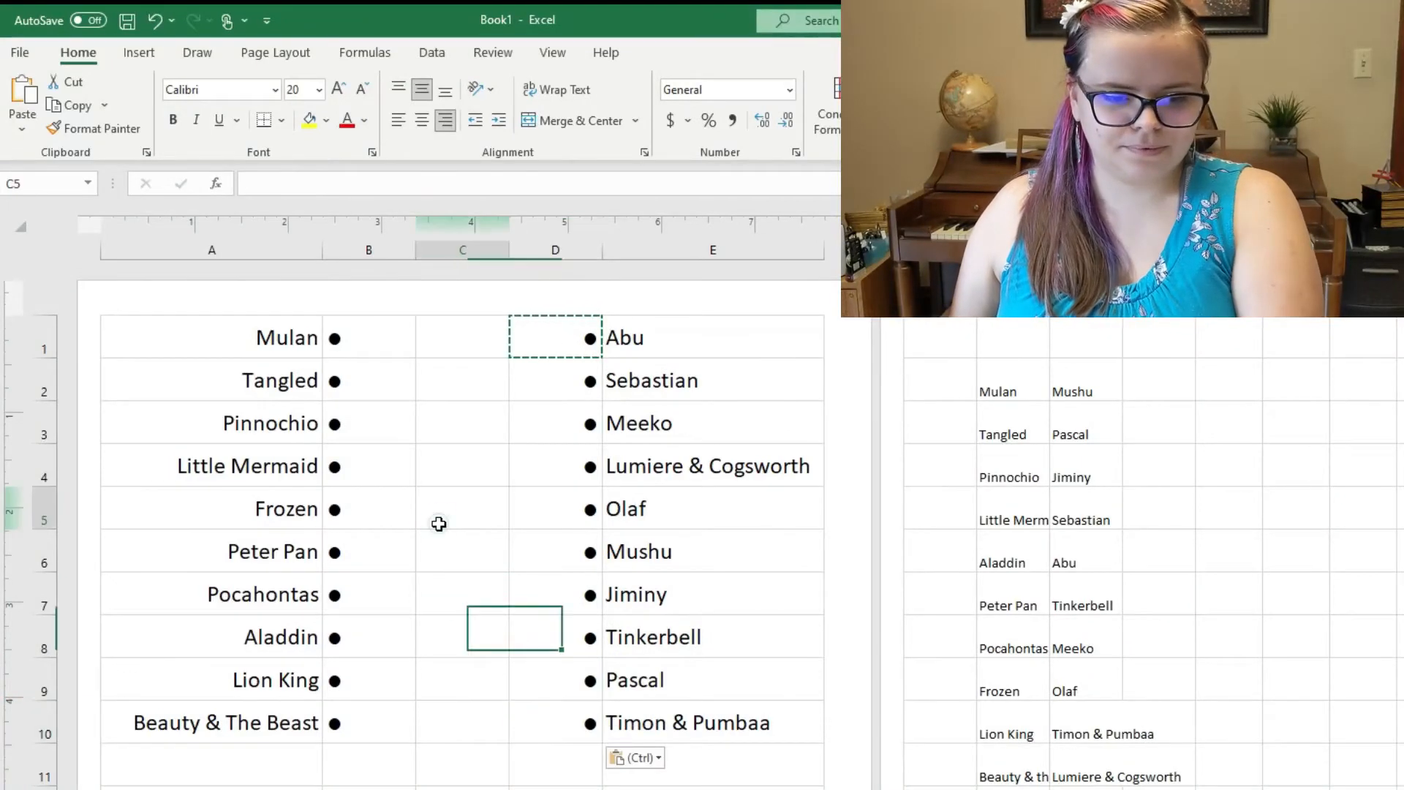
{"action": "left_click", "coordinate": [438, 644]}
{"action": "left_click", "coordinate": [556, 789]}
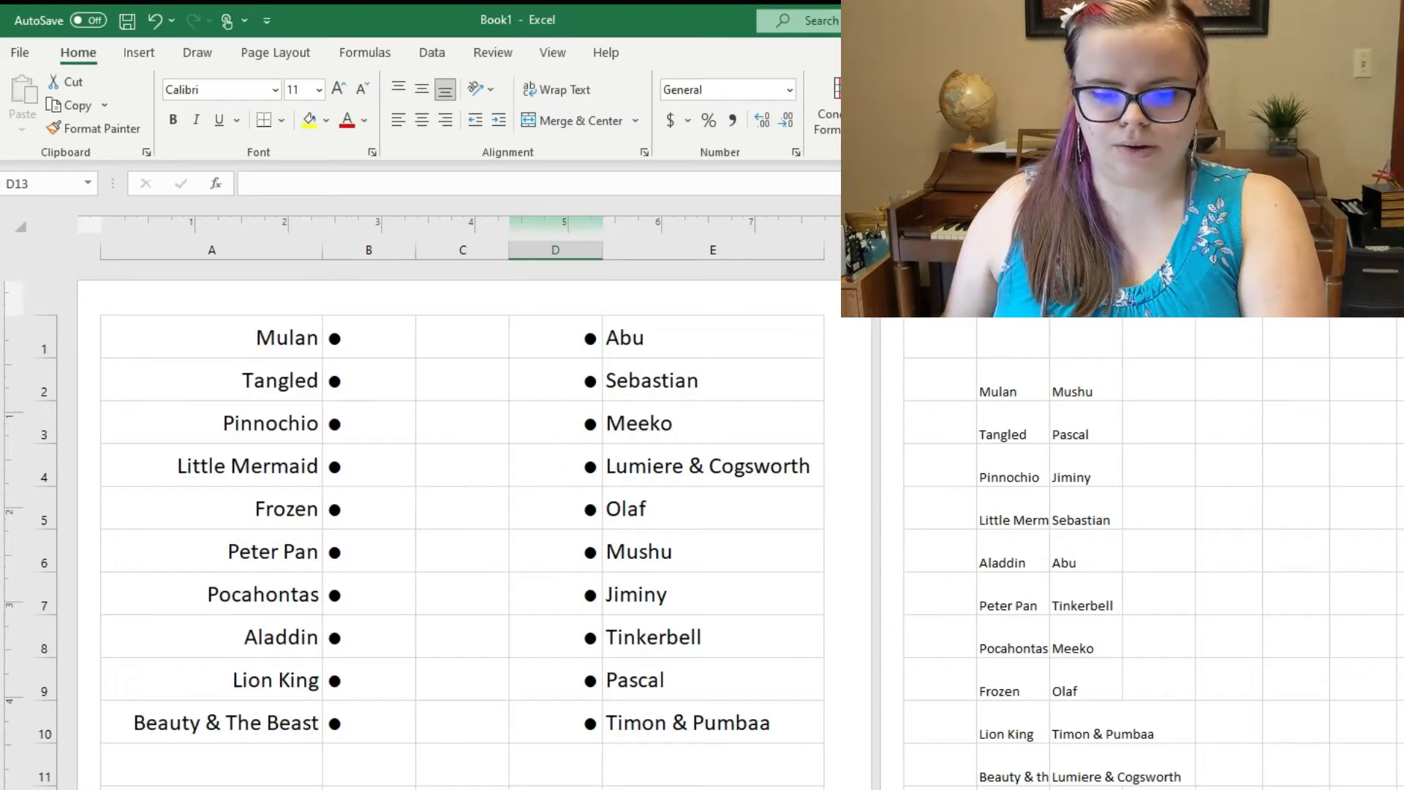
Step: Draw a straight line from Mulan's dot in column B to Mushu's dot in column D
{"action": "left_click", "coordinate": [138, 53]}
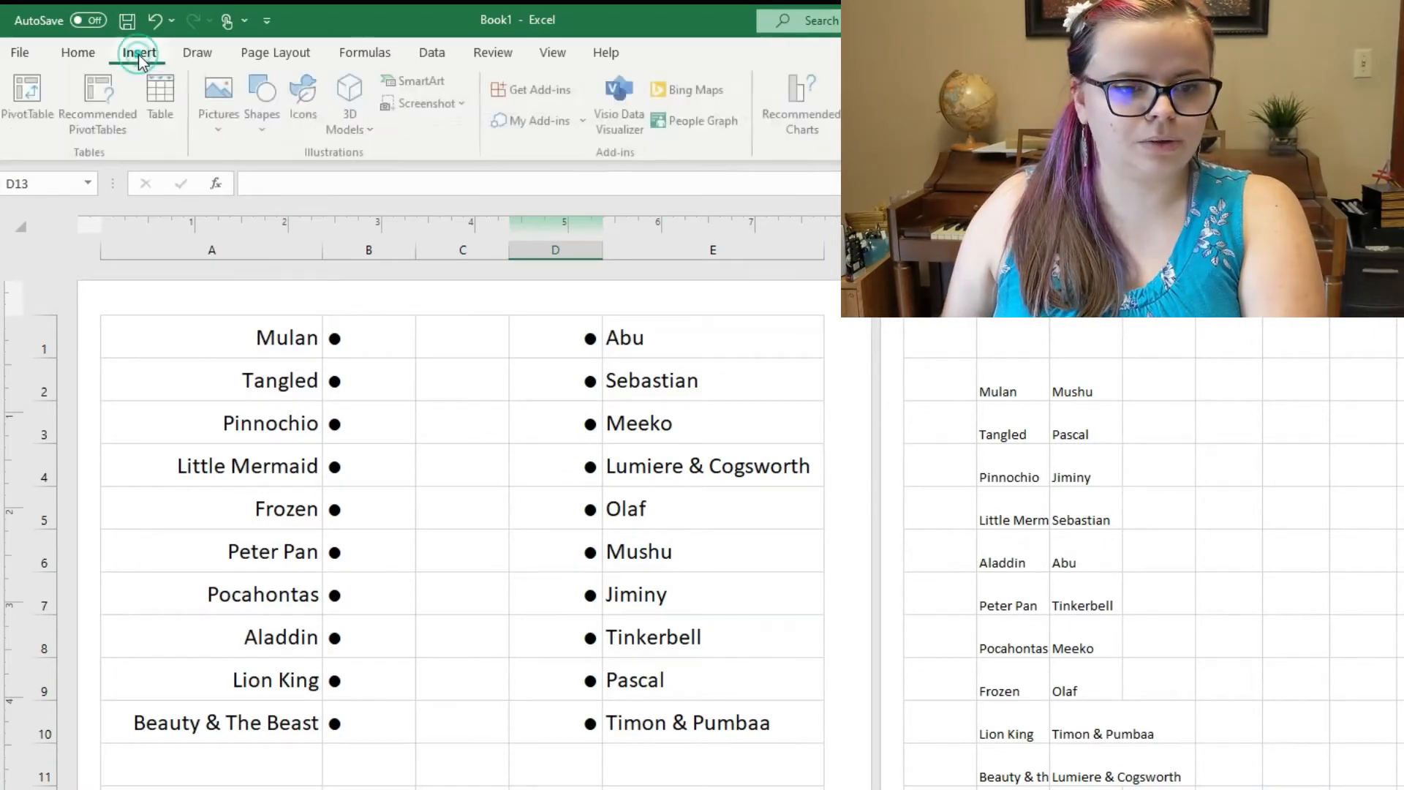
{"action": "left_click", "coordinate": [265, 121]}
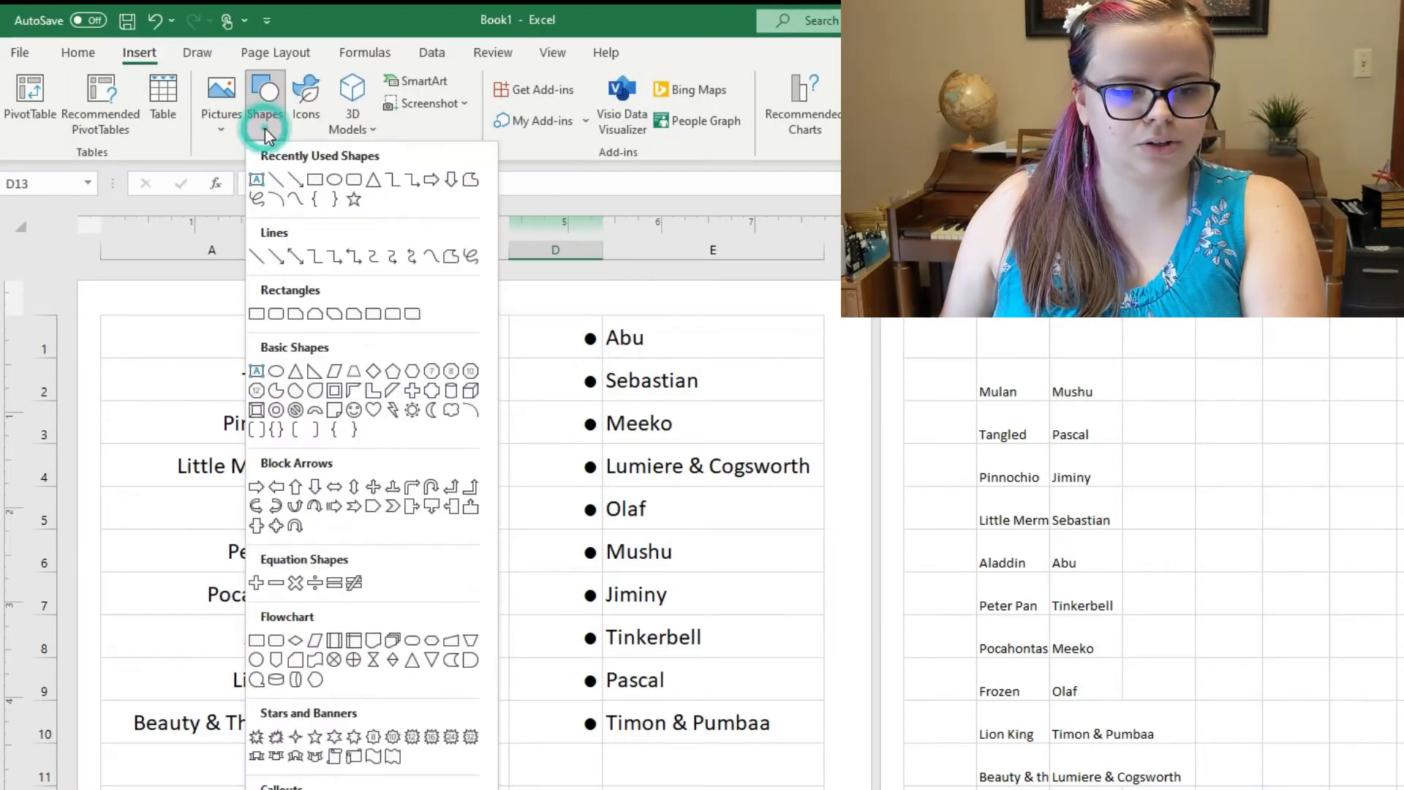
{"action": "left_click", "coordinate": [277, 180]}
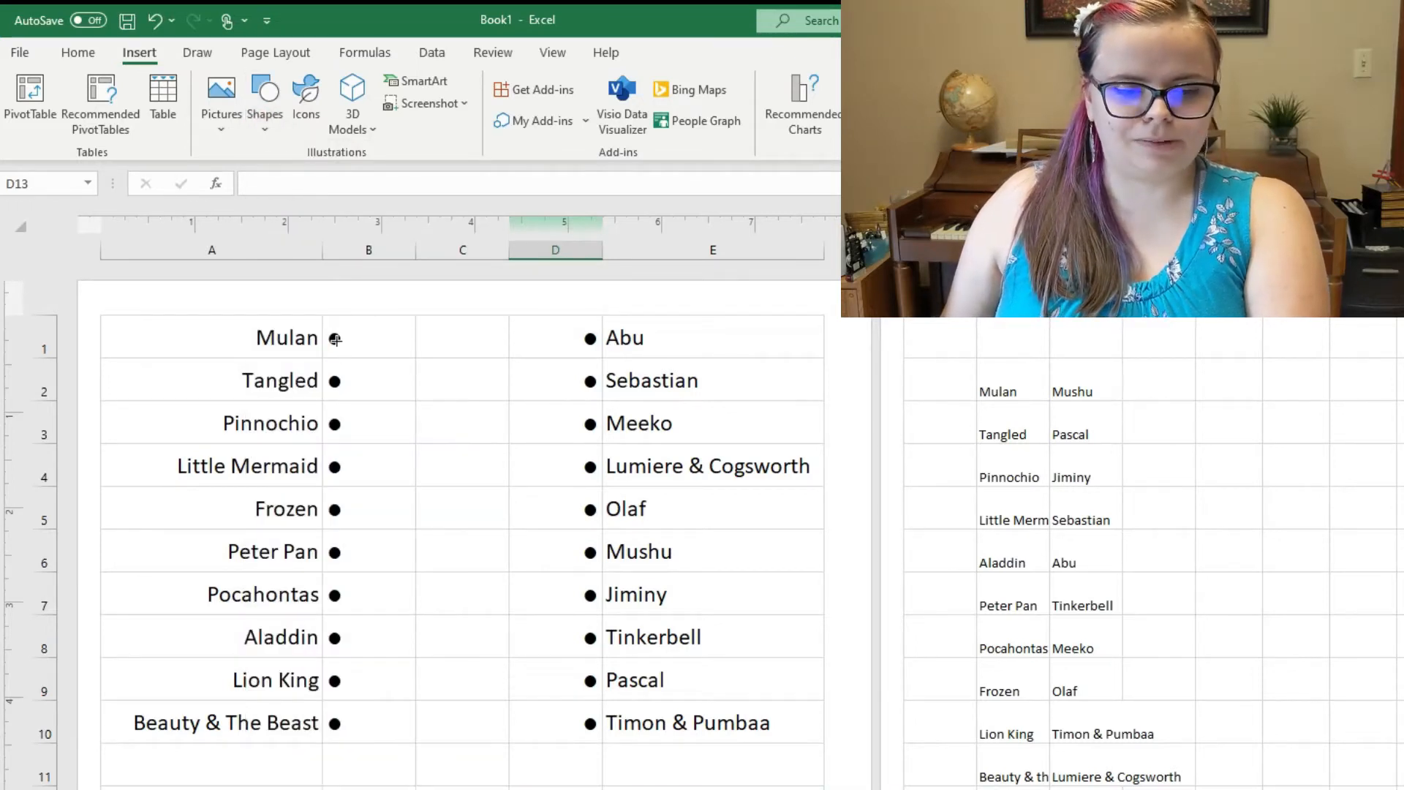
{"action": "mouse_move", "coordinate": [335, 339]}
{"action": "left_mouse_down"}
{"action": "mouse_move", "coordinate": [429, 436]}
{"action": "mouse_move", "coordinate": [517, 482]}
{"action": "mouse_move", "coordinate": [590, 552]}
{"action": "left_mouse_up"}
{"action": "left_click", "coordinate": [535, 765]}
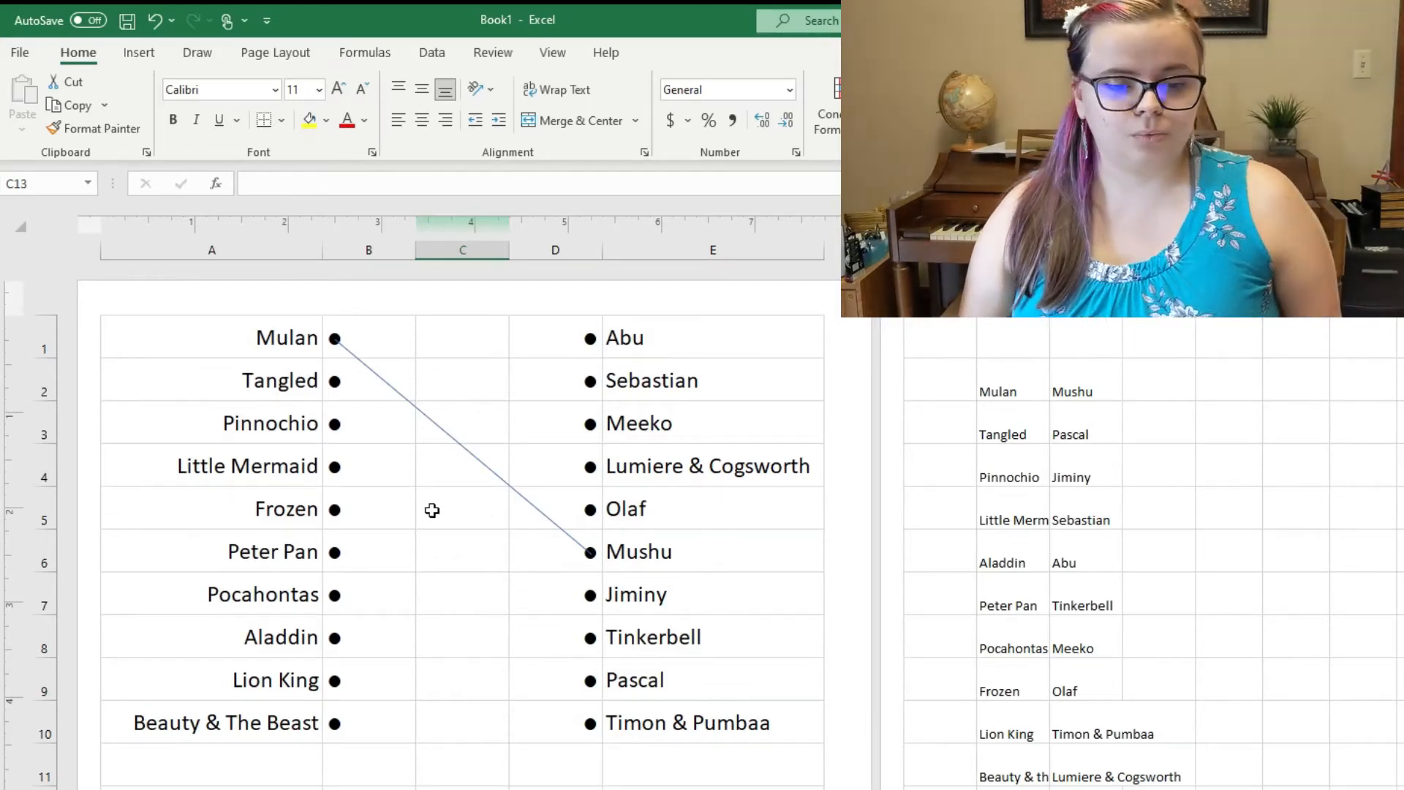
Step: Copy the line connecting Mulan to Mushu and paste duplicates of it below the two word lists
{"action": "left_click", "coordinate": [469, 450]}
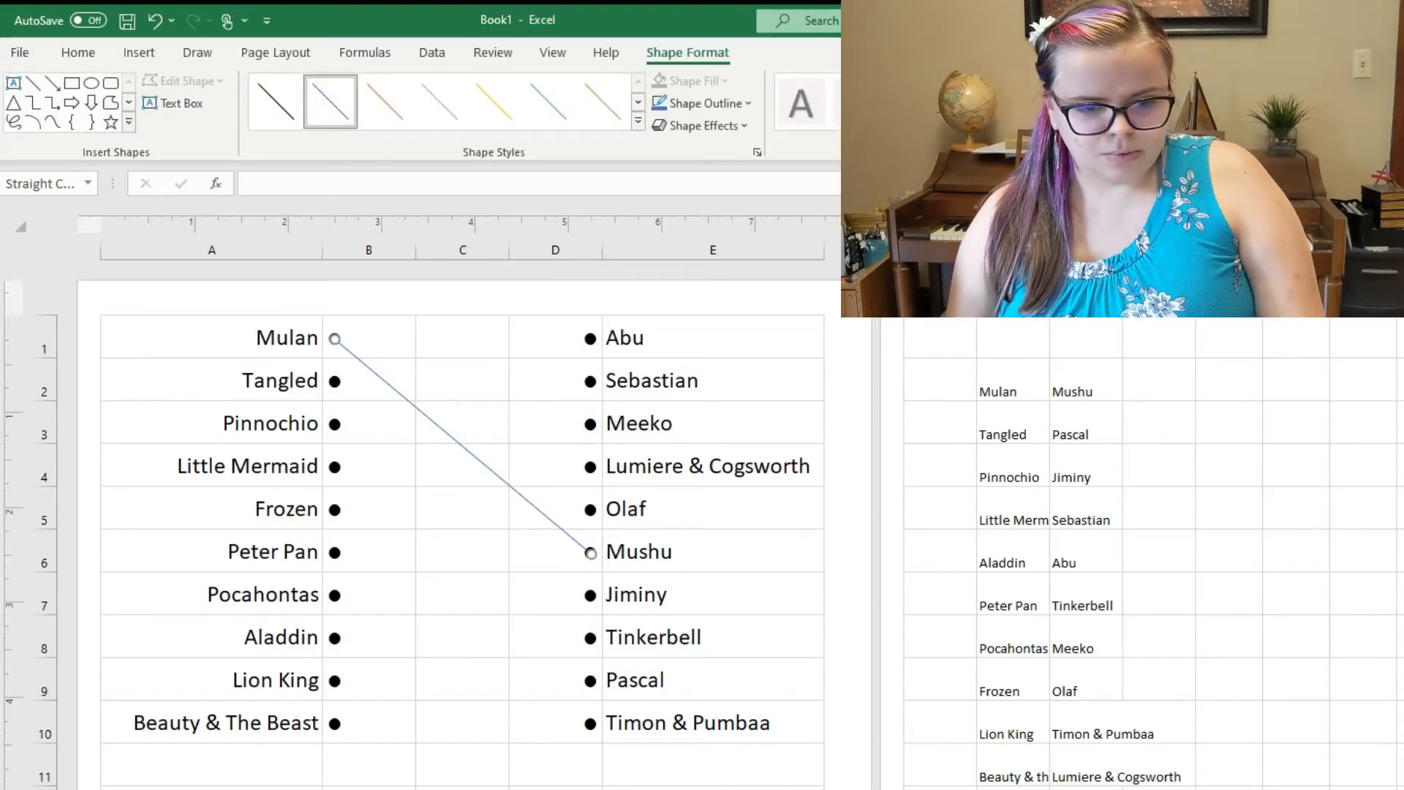
{"action": "left_click", "coordinate": [195, 787]}
{"action": "key", "text": "ctrl+v"}
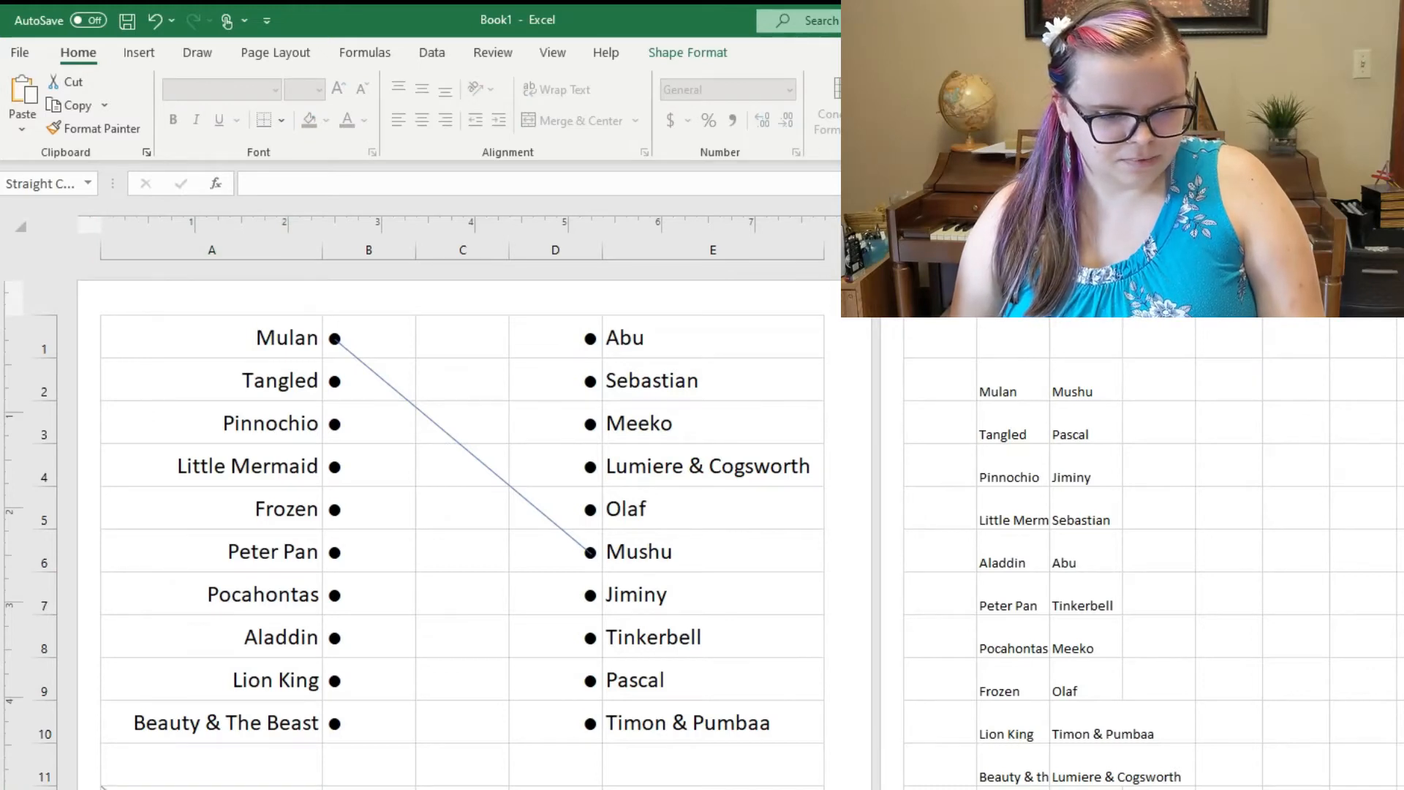
{"action": "left_click", "coordinate": [103, 787]}
{"action": "left_click", "coordinate": [369, 789]}
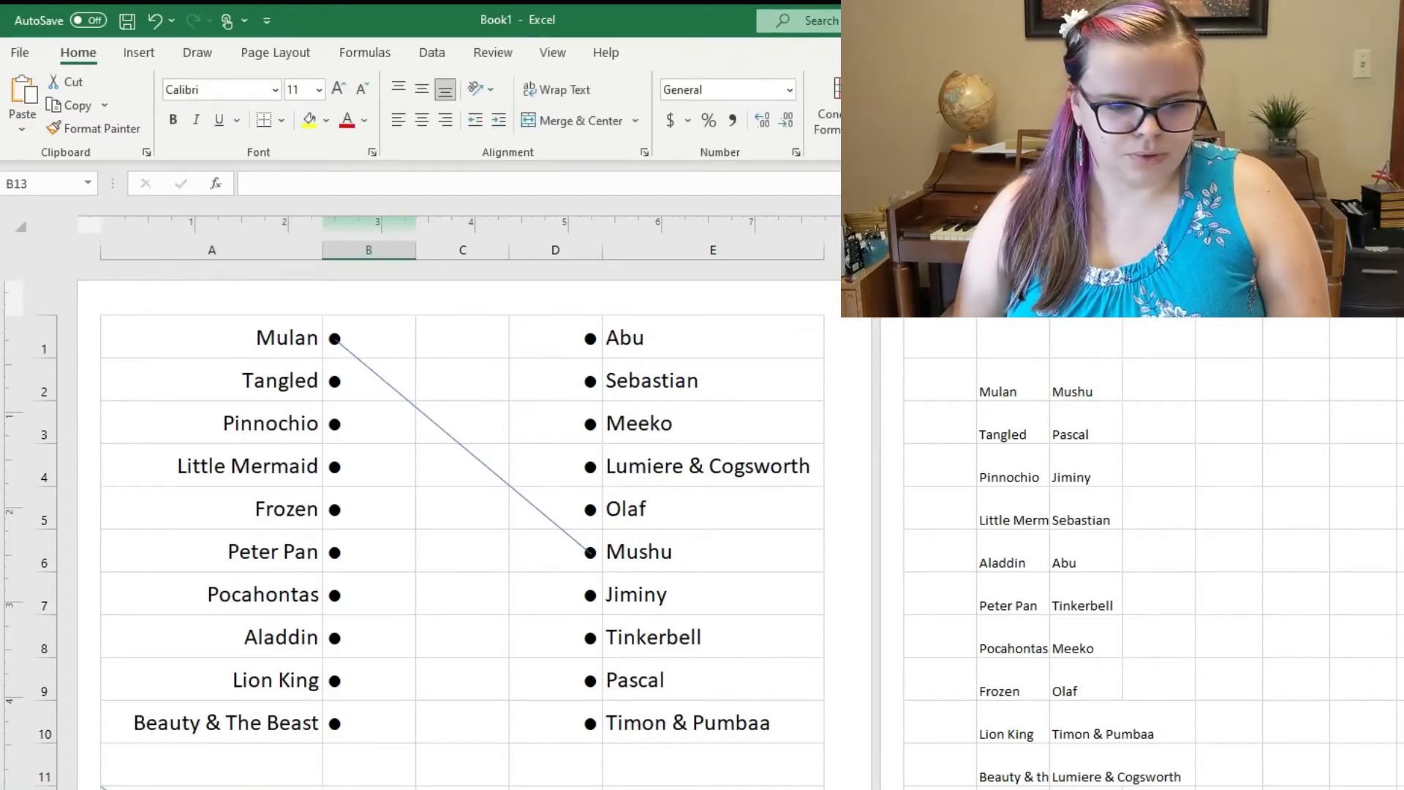
Step: Place a copied line so that it connects Tangled's dot to Pascal's dot
{"action": "left_click_drag", "start_coordinate": [340, 693], "coordinate": [400, 430]}
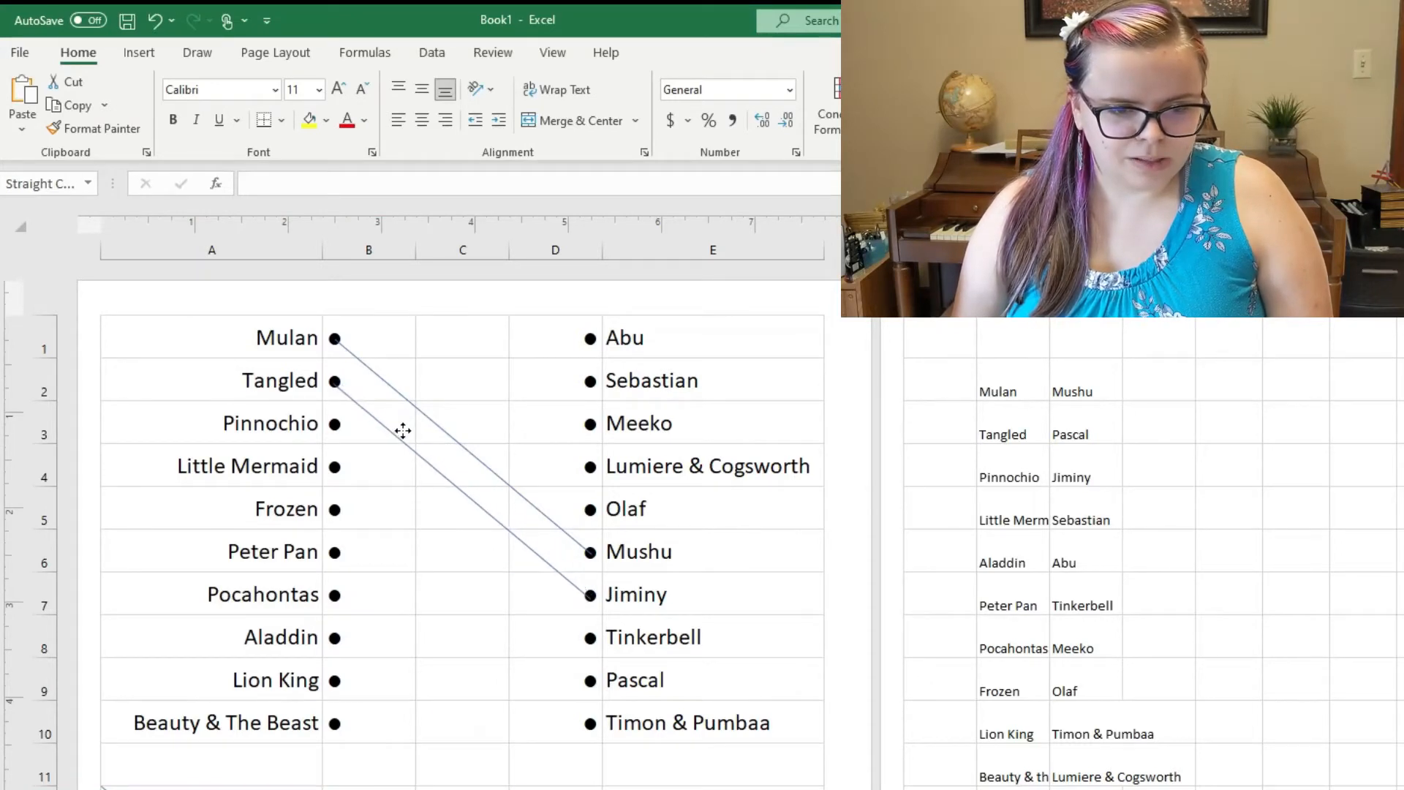
{"action": "left_click", "coordinate": [403, 431]}
{"action": "left_click_drag", "start_coordinate": [592, 598], "coordinate": [590, 679]}
Step: Use two copied lines to connect Pinnochio's dot to Jiminy and Little Mermaid's dot to Sebastian
{"action": "left_click_drag", "start_coordinate": [170, 789], "coordinate": [405, 469]}
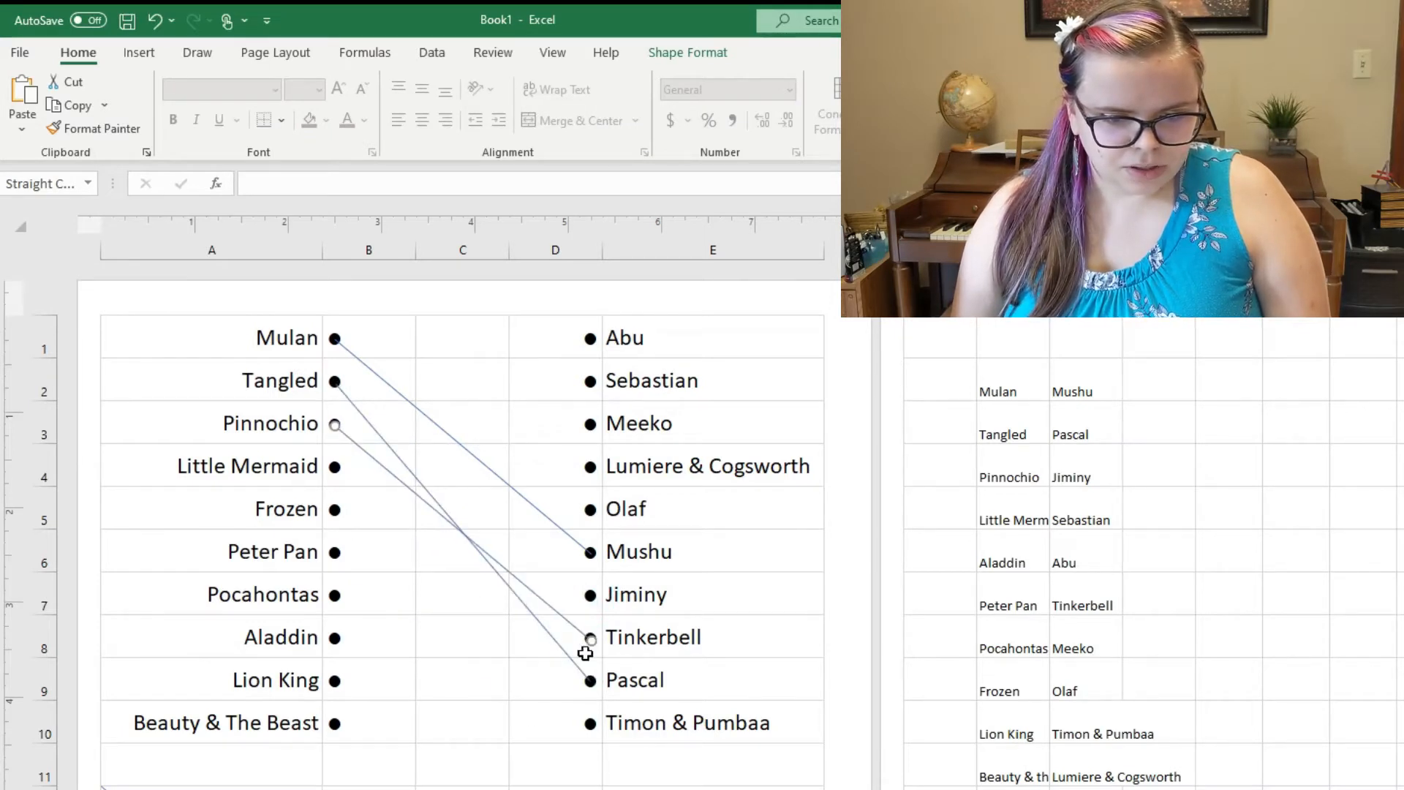
{"action": "left_click_drag", "start_coordinate": [590, 639], "coordinate": [590, 596]}
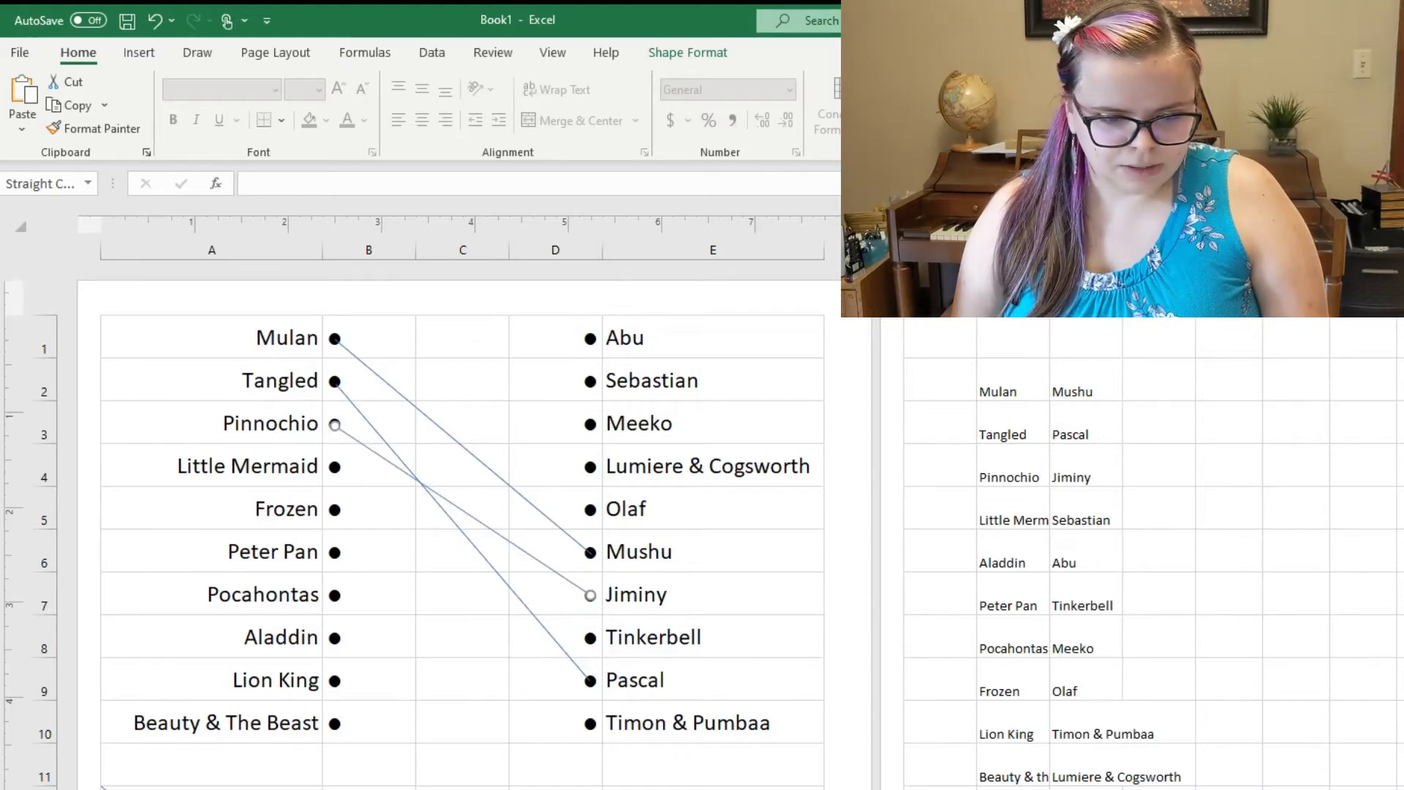
{"action": "left_click_drag", "start_coordinate": [296, 726], "coordinate": [431, 538]}
{"action": "left_click_drag", "start_coordinate": [590, 680], "coordinate": [590, 380]}
Step: Use two copied lines to connect Frozen's dot to Olaf and Peter Pan's dot to Tinkerbell
{"action": "left_click_drag", "start_coordinate": [190, 789], "coordinate": [424, 573]}
{"action": "left_click_drag", "start_coordinate": [590, 720], "coordinate": [590, 510]}
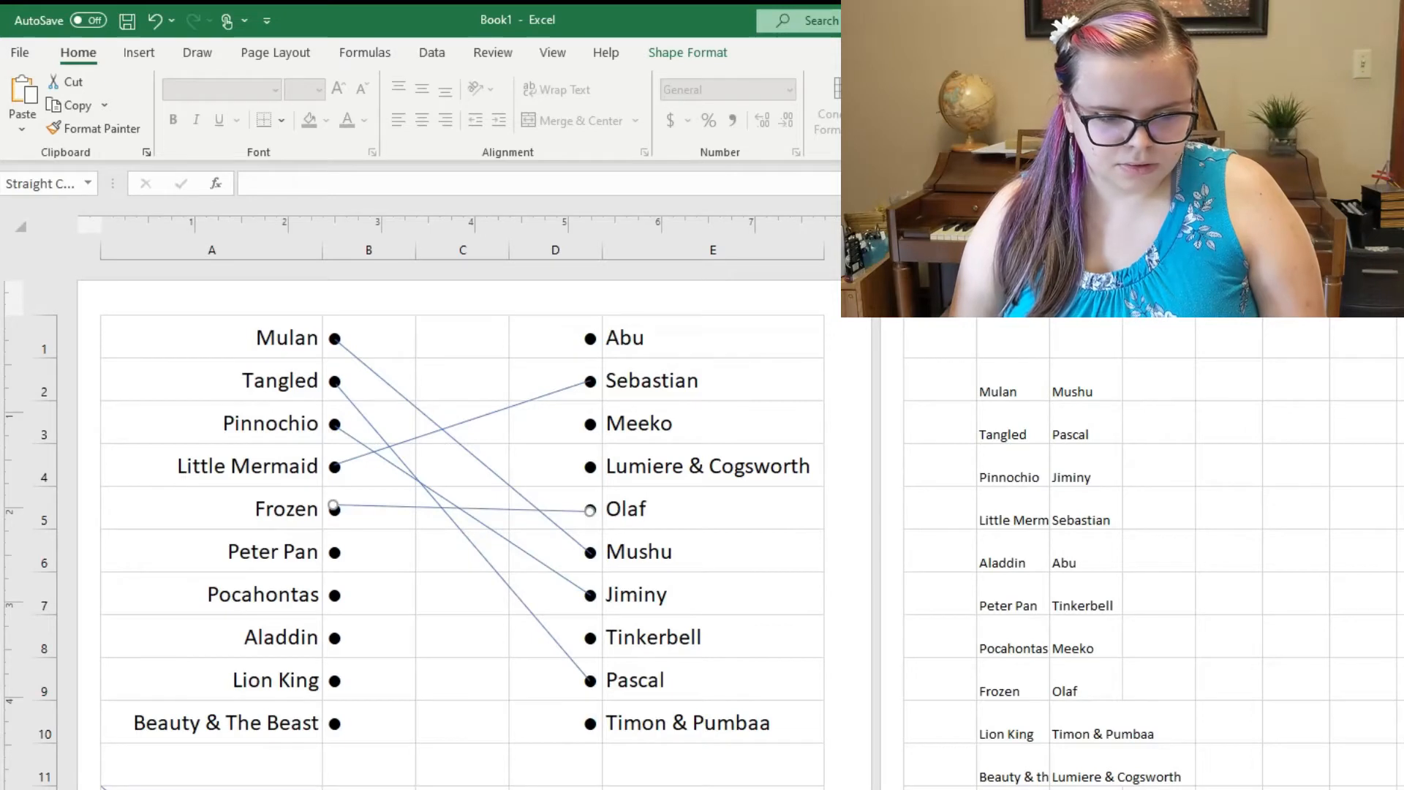
{"action": "left_click_drag", "start_coordinate": [216, 789], "coordinate": [449, 644]}
{"action": "left_click_drag", "start_coordinate": [587, 765], "coordinate": [589, 638]}
Step: Use two copied lines to connect Pocahontas's dot to Meeko and Aladdin's dot to Abu
{"action": "left_click_drag", "start_coordinate": [432, 789], "coordinate": [398, 645]}
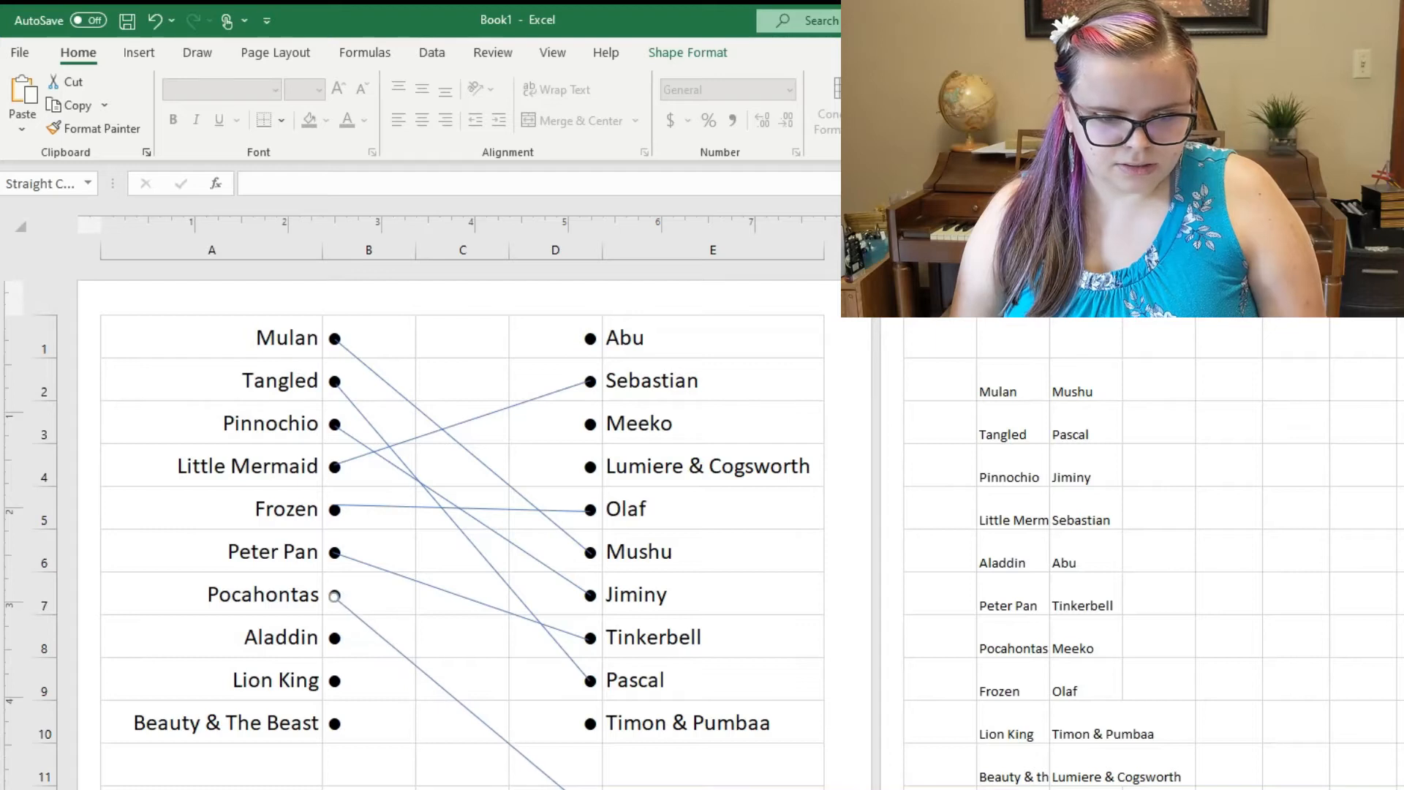
{"action": "left_click_drag", "start_coordinate": [592, 787], "coordinate": [590, 424]}
{"action": "left_click_drag", "start_coordinate": [424, 789], "coordinate": [373, 665]}
{"action": "left_click_drag", "start_coordinate": [516, 788], "coordinate": [588, 337]}
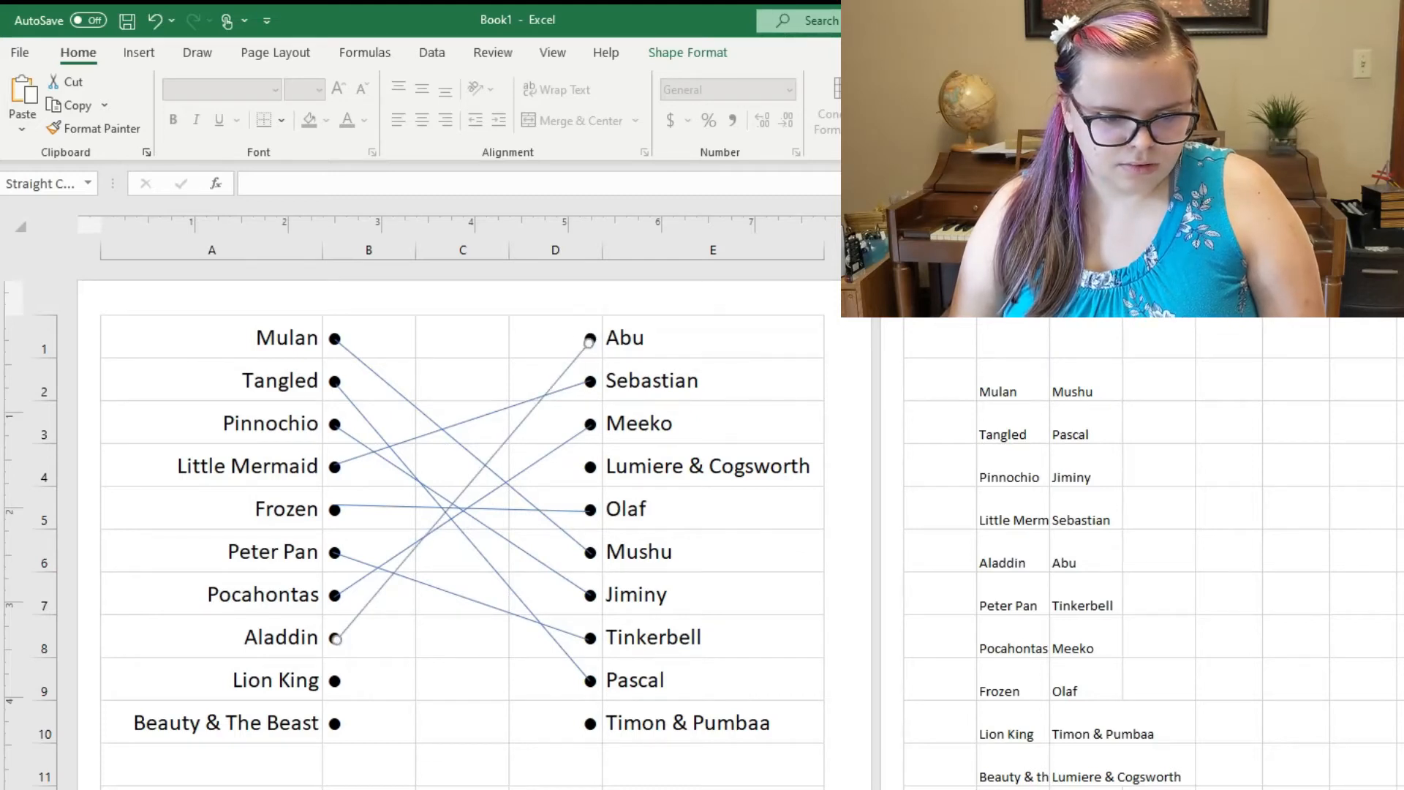
Step: Use two copied lines to connect Lion King's dot to Timon & Pumbaa and Beauty & The Beast's dot to Lumiere & Cogsworth
{"action": "left_click_drag", "start_coordinate": [344, 773], "coordinate": [414, 749]}
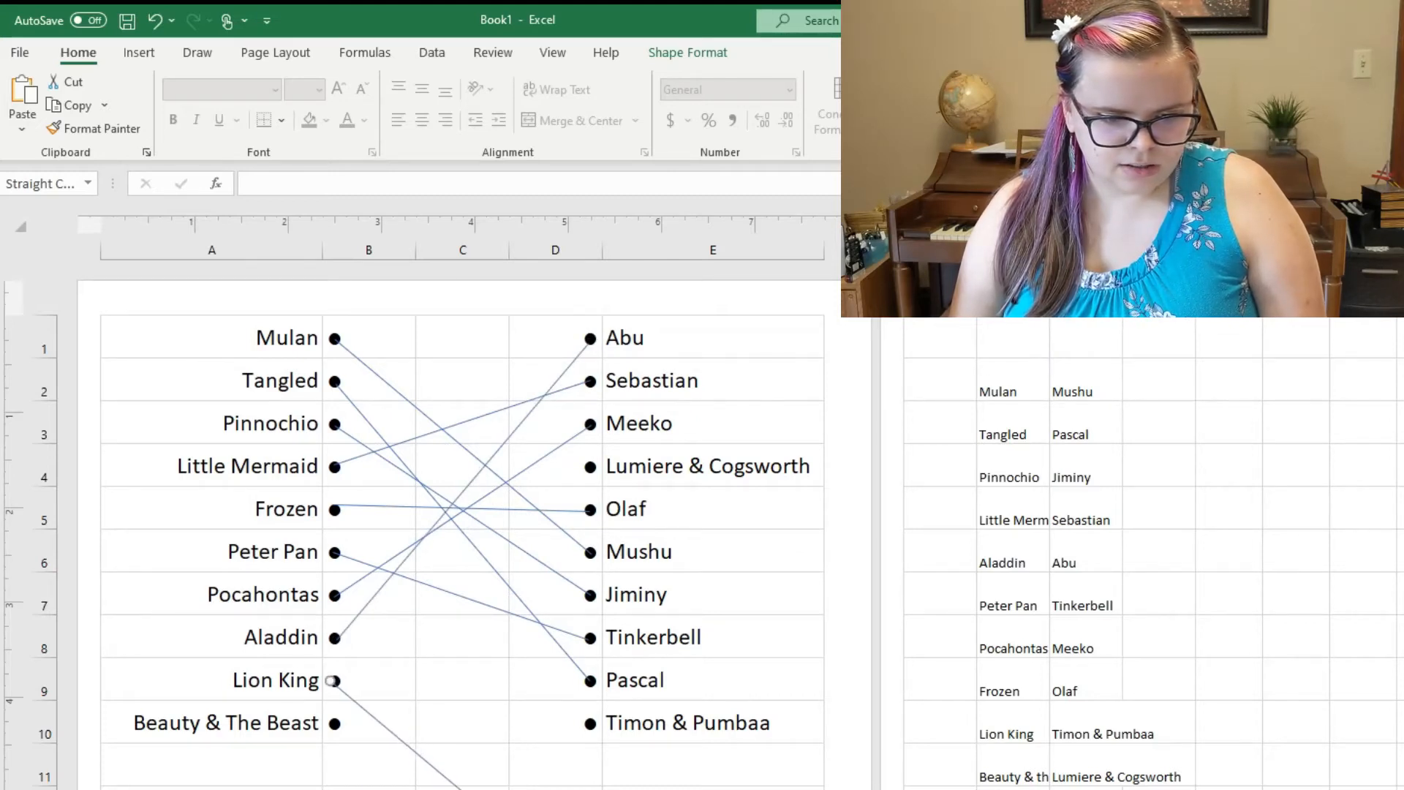
{"action": "left_click_drag", "start_coordinate": [463, 788], "coordinate": [589, 723]}
{"action": "left_click_drag", "start_coordinate": [379, 786], "coordinate": [351, 736]}
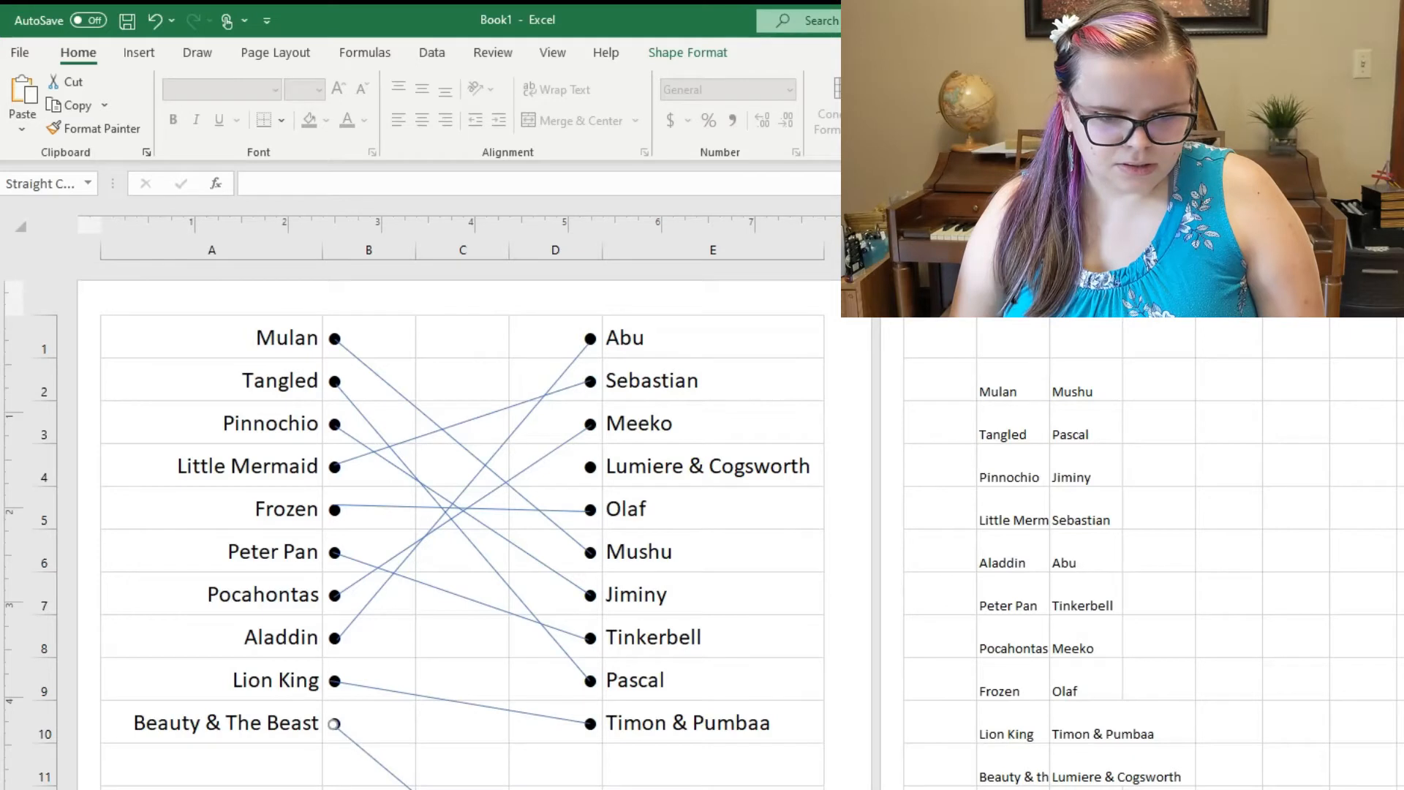
{"action": "left_click_drag", "start_coordinate": [412, 788], "coordinate": [589, 466]}
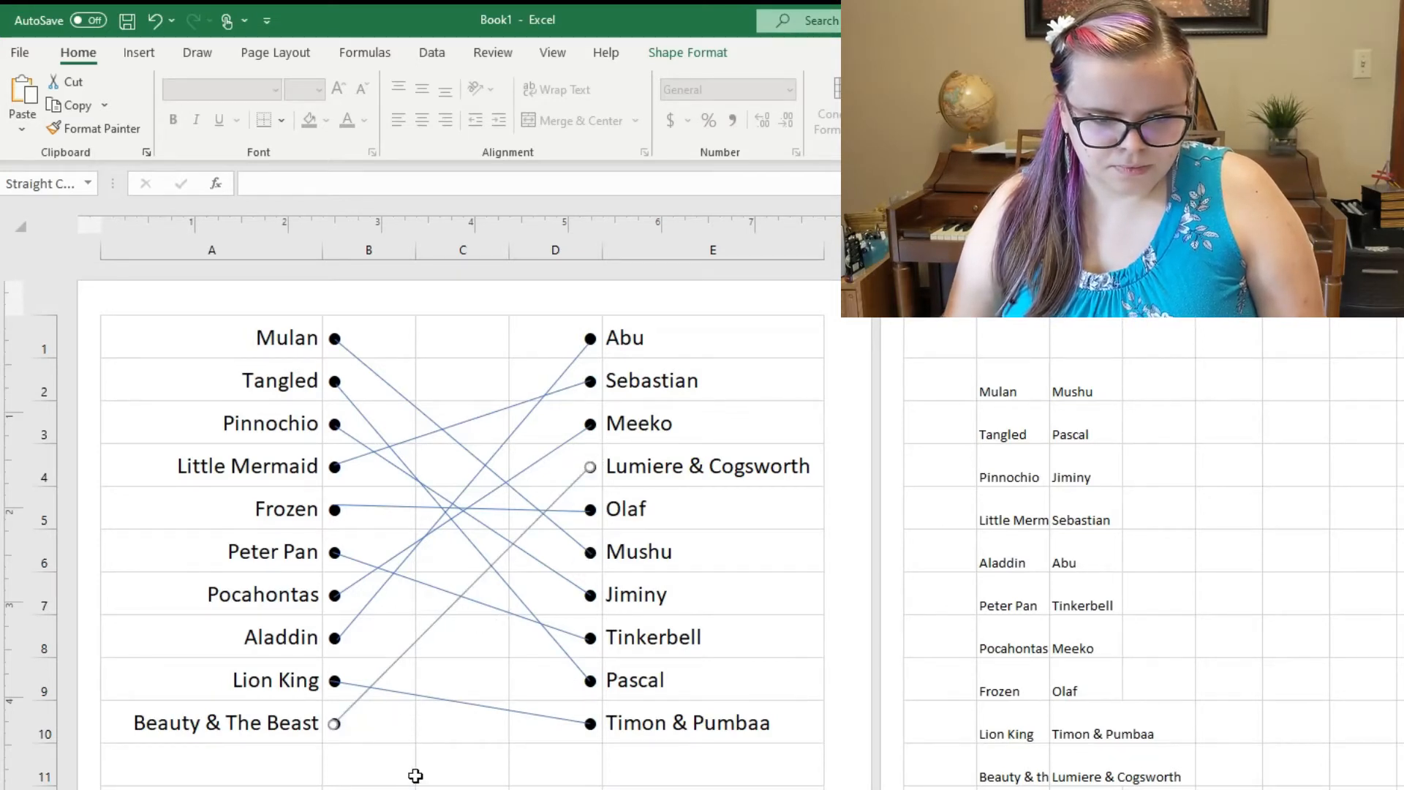
{"action": "key", "text": "Escape"}
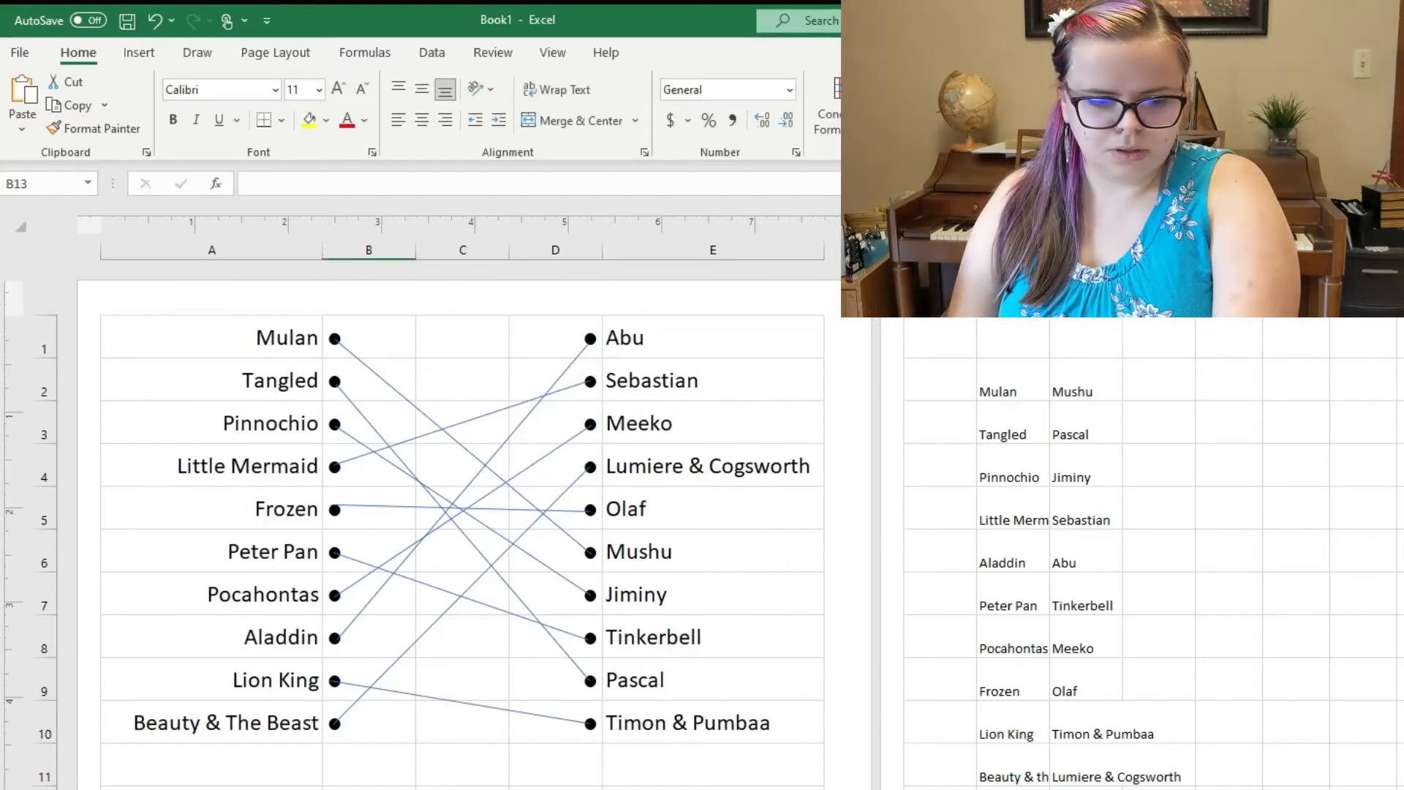
{"action": "key", "text": "Escape"}
{"action": "scroll", "coordinate": [462, 511], "scroll_direction": "down", "scroll_amount": 2}
{"action": "scroll", "coordinate": [462, 511], "scroll_direction": "up", "scroll_amount": 2}
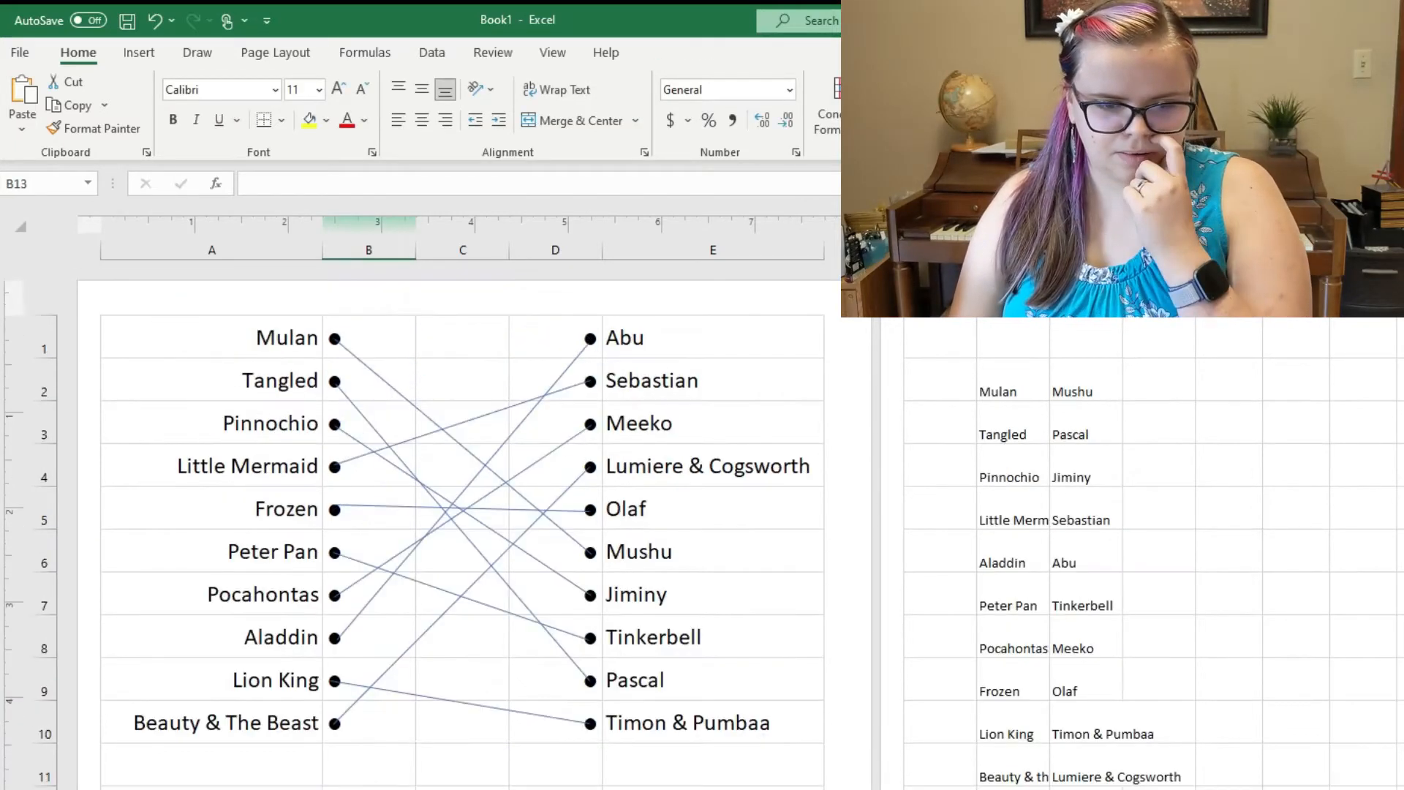
{"action": "left_click", "coordinate": [556, 788]}
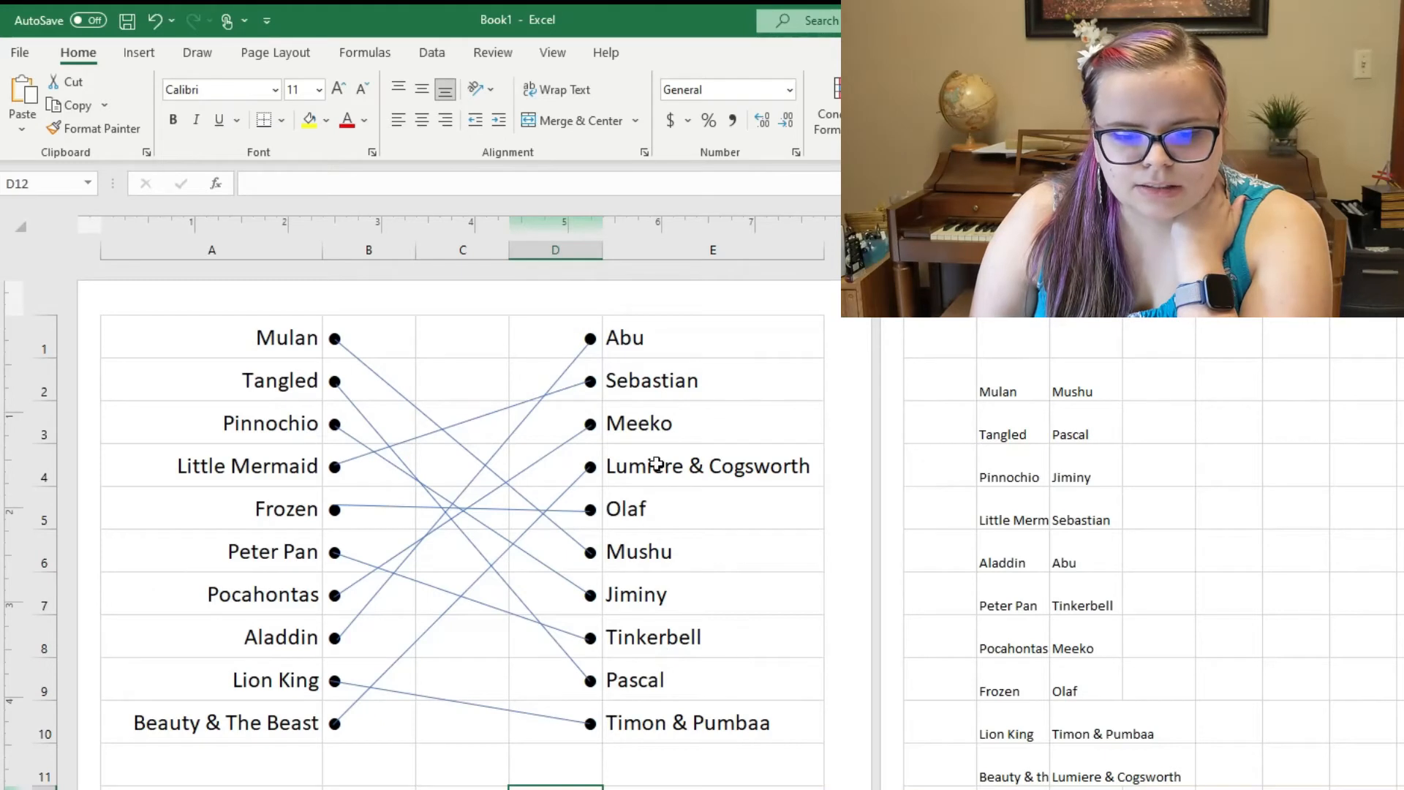
Step: Swap two sidekick answers so that Lumiere & Cogsworth is in E9 and Pascal is in E4
{"action": "left_click", "coordinate": [637, 681]}
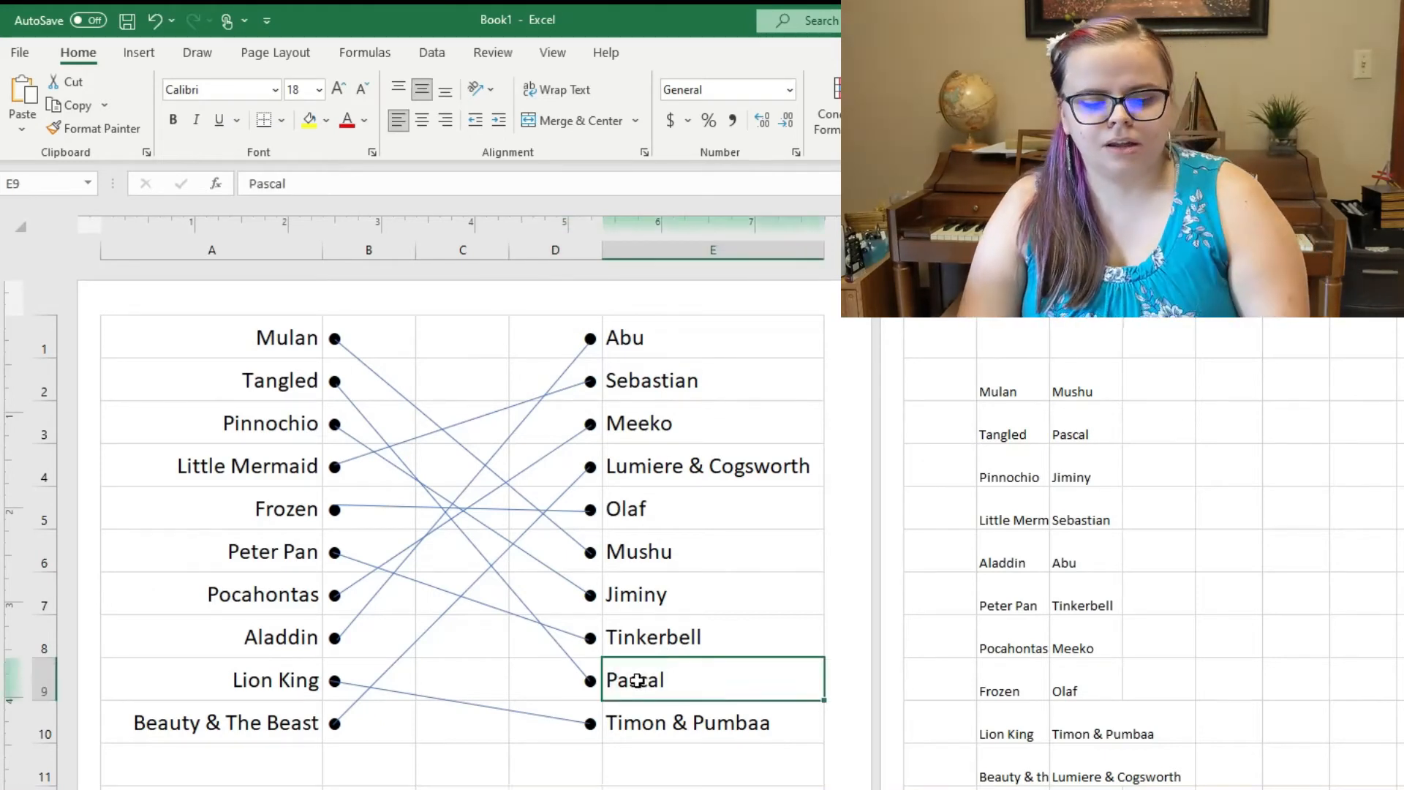
{"action": "left_click", "coordinate": [702, 472]}
{"action": "key", "text": "ctrl+c"}
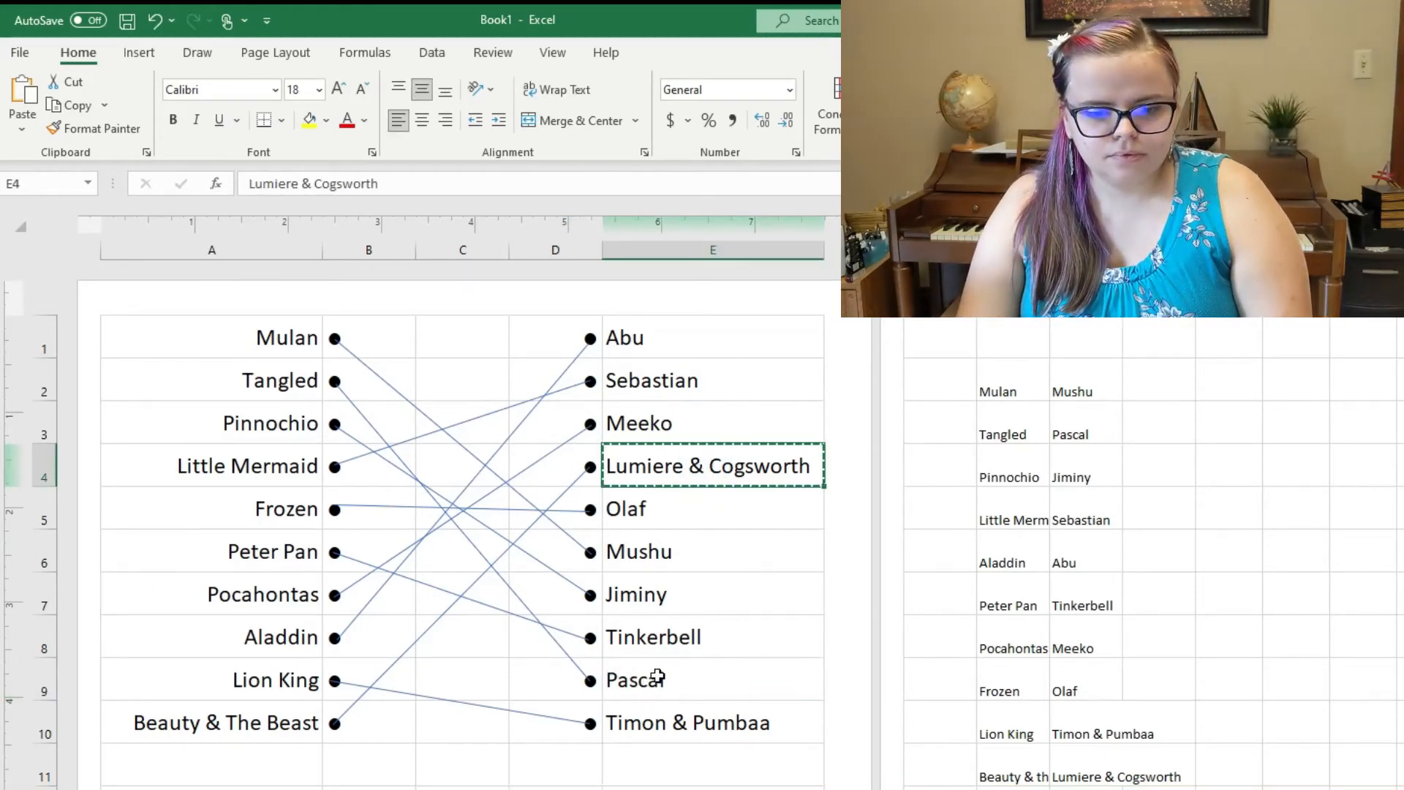
{"action": "left_click", "coordinate": [657, 679]}
{"action": "key", "text": "ctrl+v"}
{"action": "double_click", "coordinate": [649, 469]}
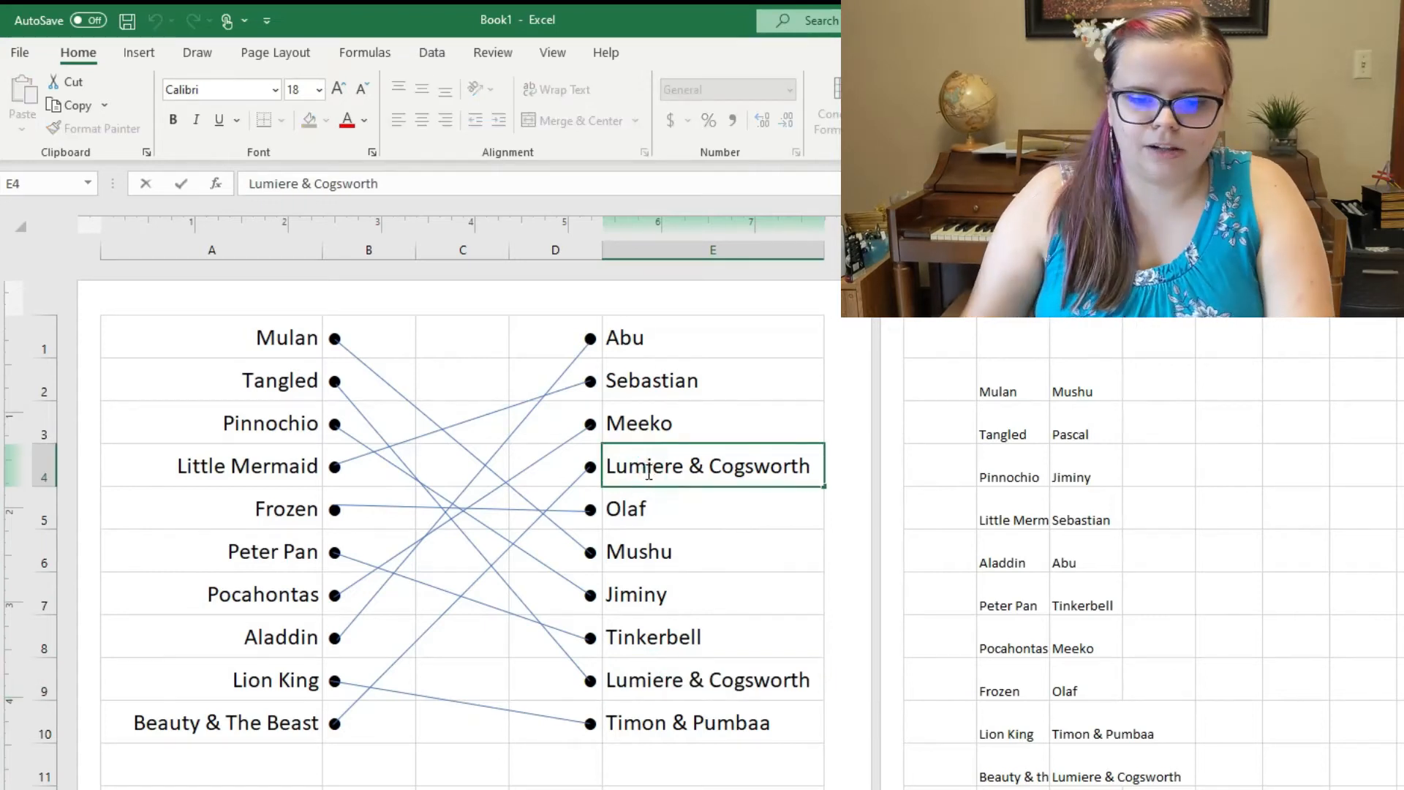
{"action": "left_click", "coordinate": [702, 539]}
{"action": "left_click", "coordinate": [683, 467]}
{"action": "type", "text": "Pas"}
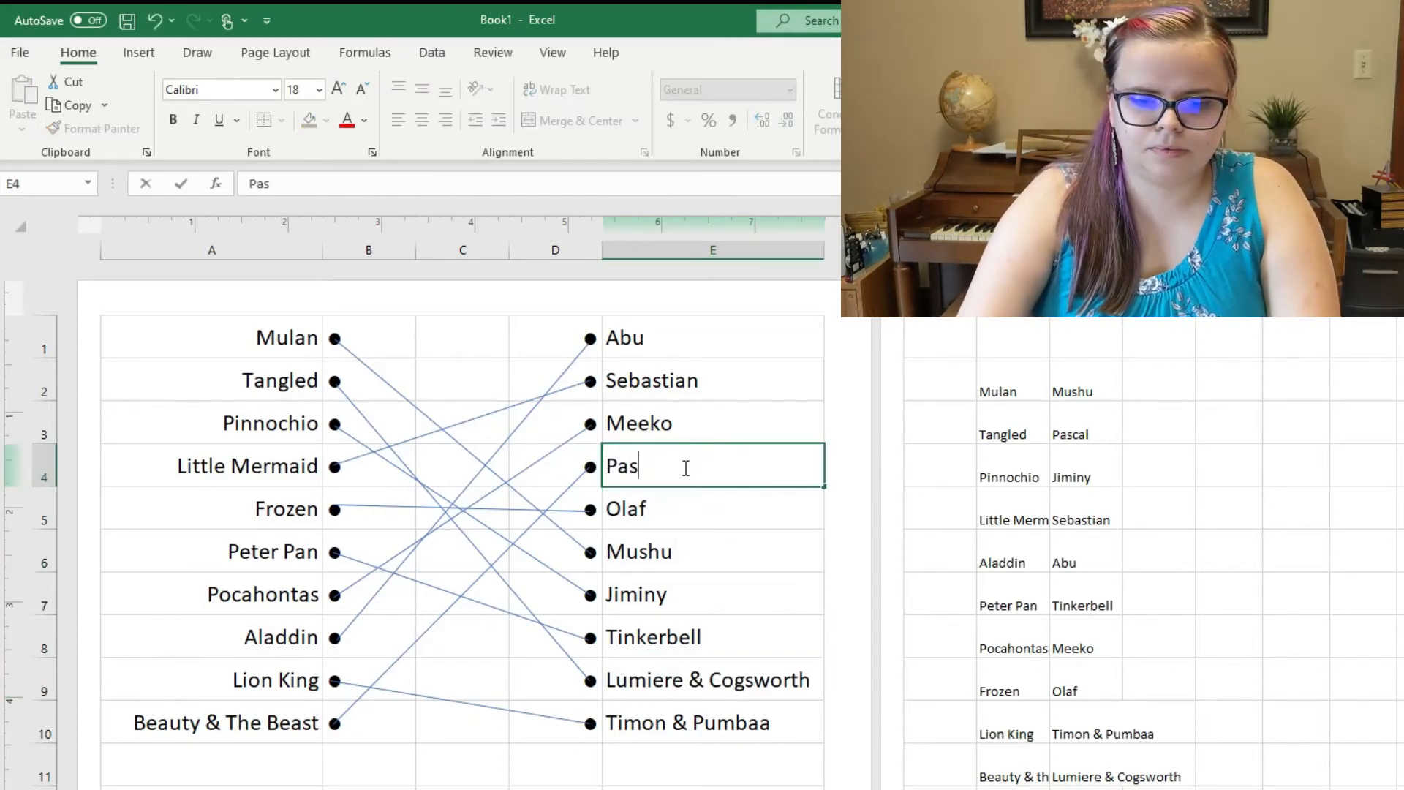
{"action": "key", "text": "Return"}
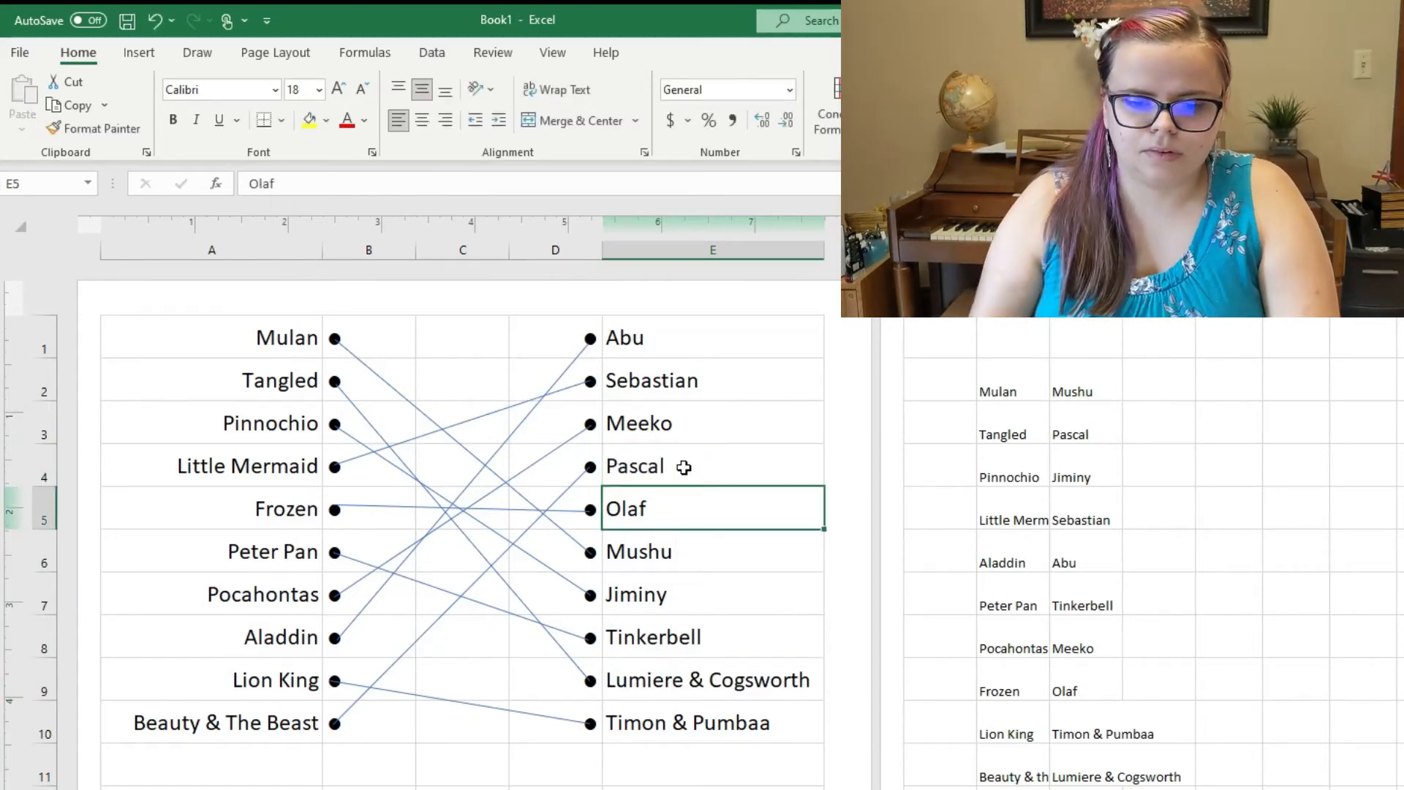
Step: Reroute the Beauty & The Beast line to Lumiere & Cogsworth's dot and the Tangled line to Pascal's dot
{"action": "left_click", "coordinate": [581, 468]}
{"action": "left_click_drag", "start_coordinate": [581, 468], "coordinate": [589, 680]}
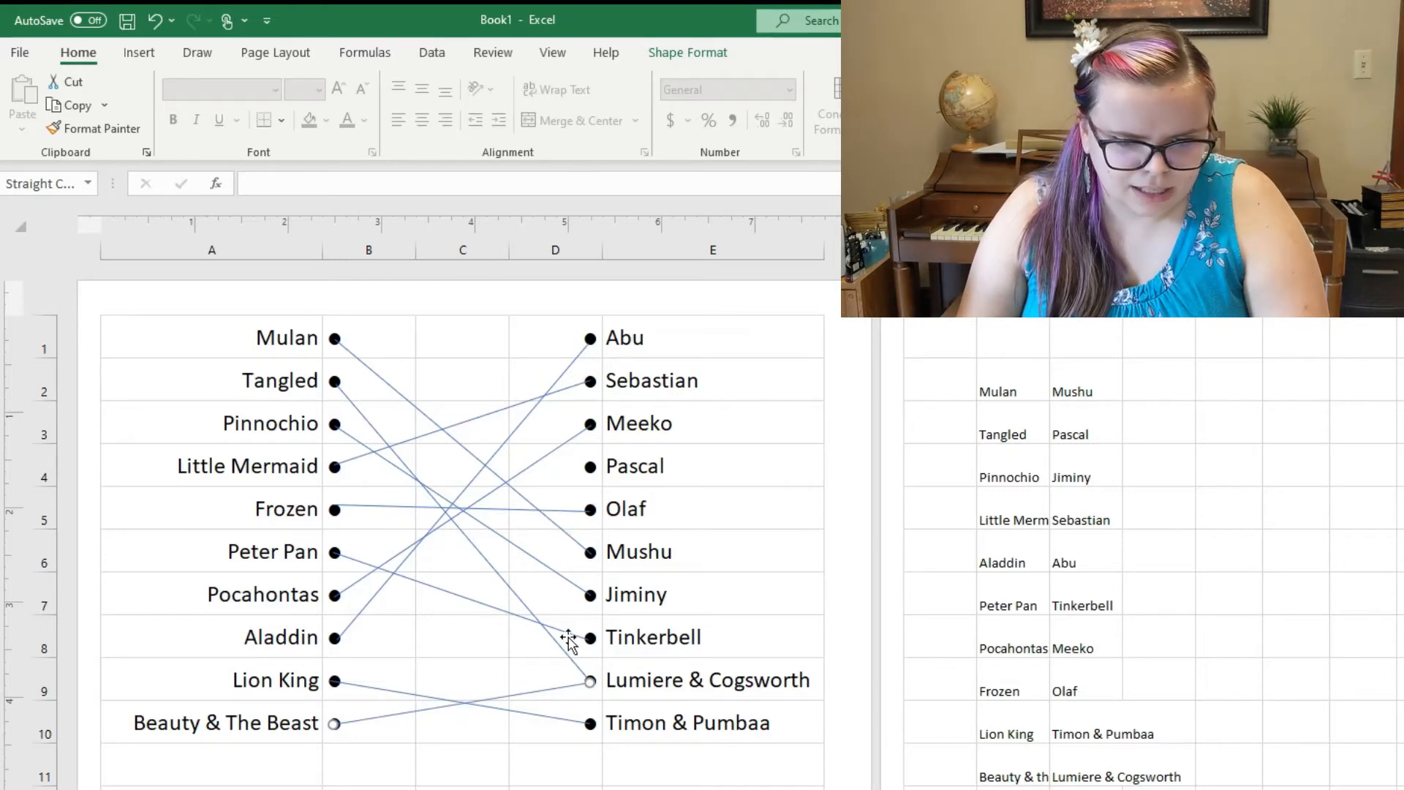
{"action": "left_click", "coordinate": [568, 656]}
{"action": "left_click_drag", "start_coordinate": [589, 680], "coordinate": [590, 466]}
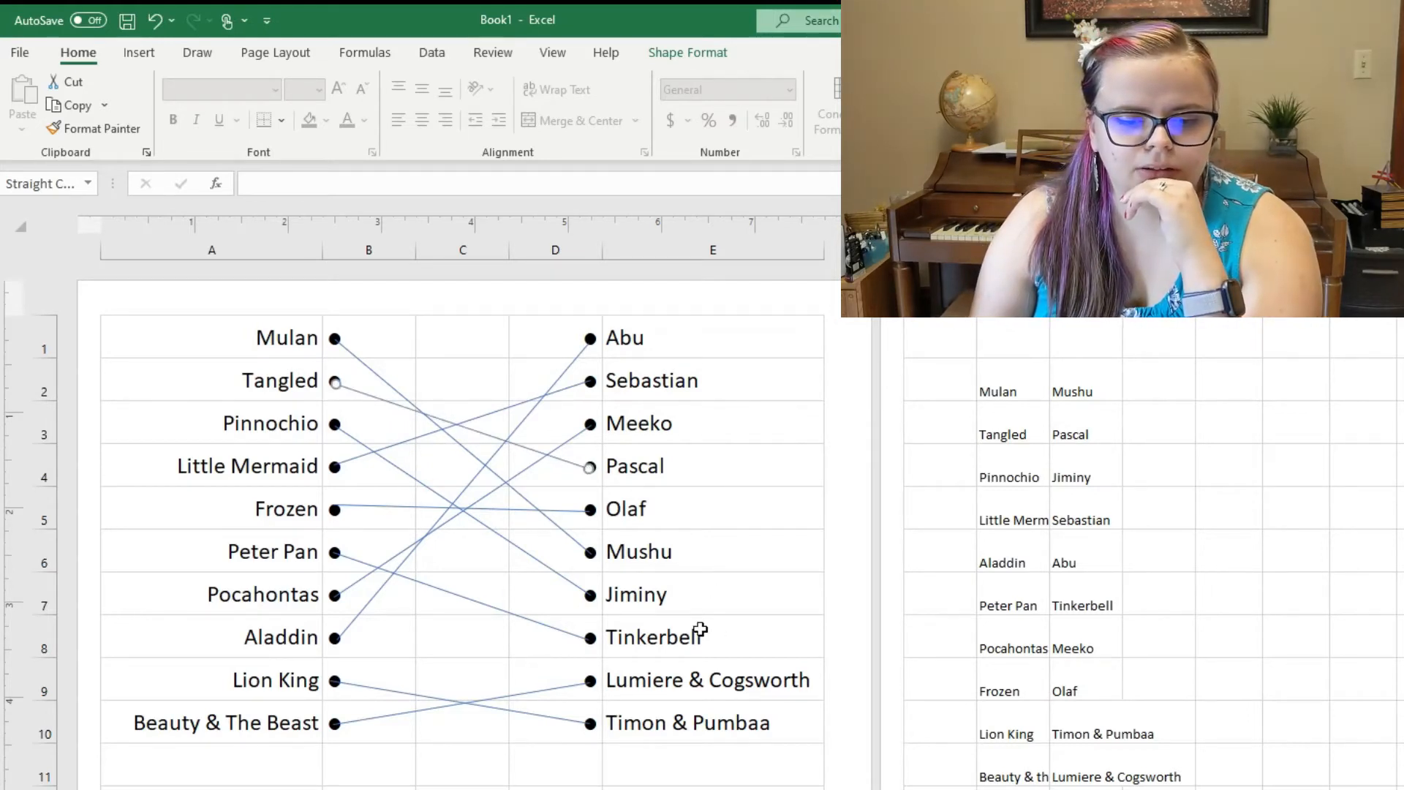
Step: Rearrange the sidekicks to put Timon & Pumbaa in E7, Jiminy in E8 and Tinkerbell in E10, with Peter Pan's line ending at Tinkerbell's dot
{"action": "left_click", "coordinate": [727, 720]}
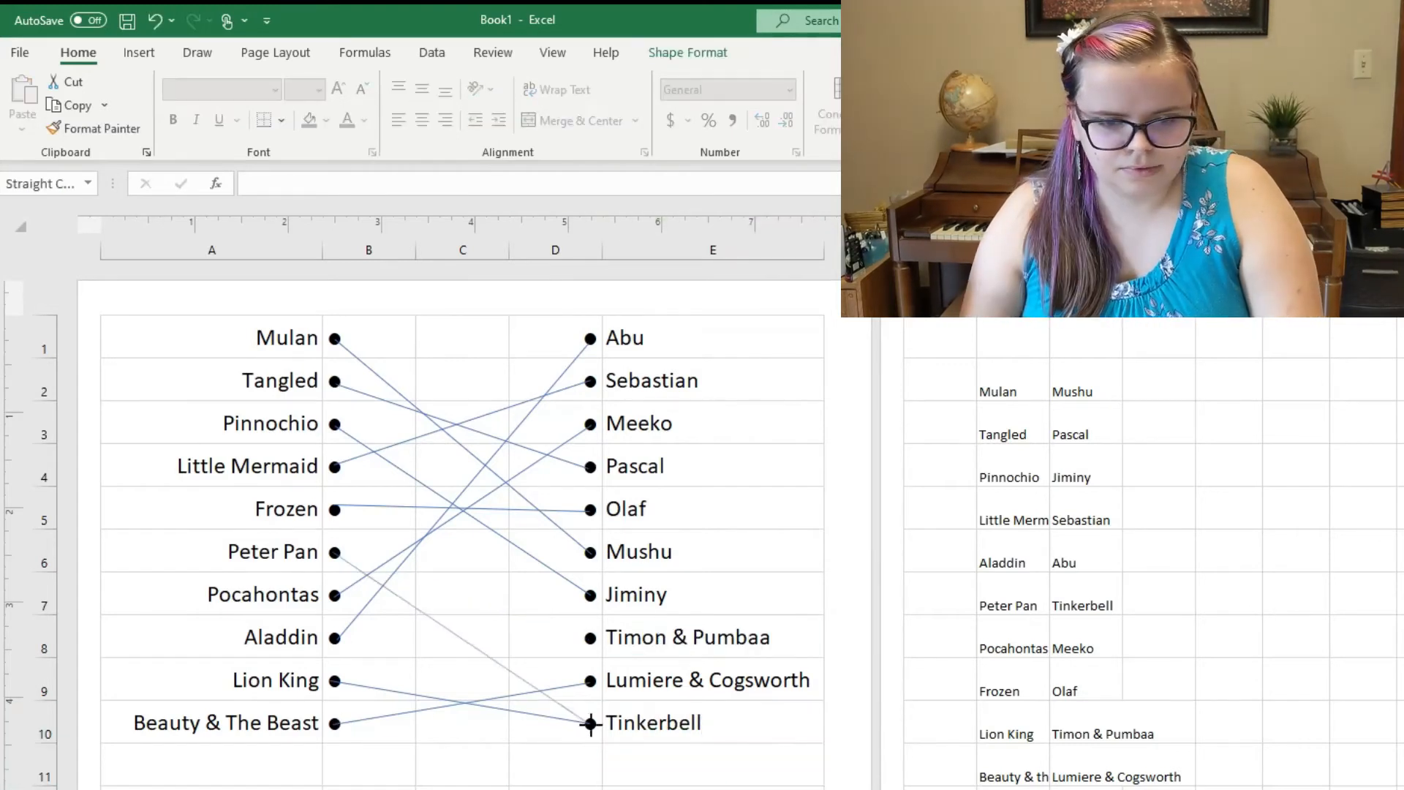
{"action": "left_click_drag", "start_coordinate": [586, 721], "coordinate": [540, 620]}
{"action": "left_click", "coordinate": [671, 591]}
{"action": "left_click_drag", "start_coordinate": [671, 614], "coordinate": [671, 655]}
Step: Reroute Pinnochio's line to Jiminy's dot in row 8 and Lion King's line to Timon & Pumbaa's dot in row 7
{"action": "left_click", "coordinate": [585, 591]}
{"action": "left_click_drag", "start_coordinate": [589, 596], "coordinate": [589, 638]}
{"action": "left_click", "coordinate": [533, 622]}
{"action": "left_click_drag", "start_coordinate": [540, 621], "coordinate": [589, 595]}
{"action": "left_click", "coordinate": [536, 762]}
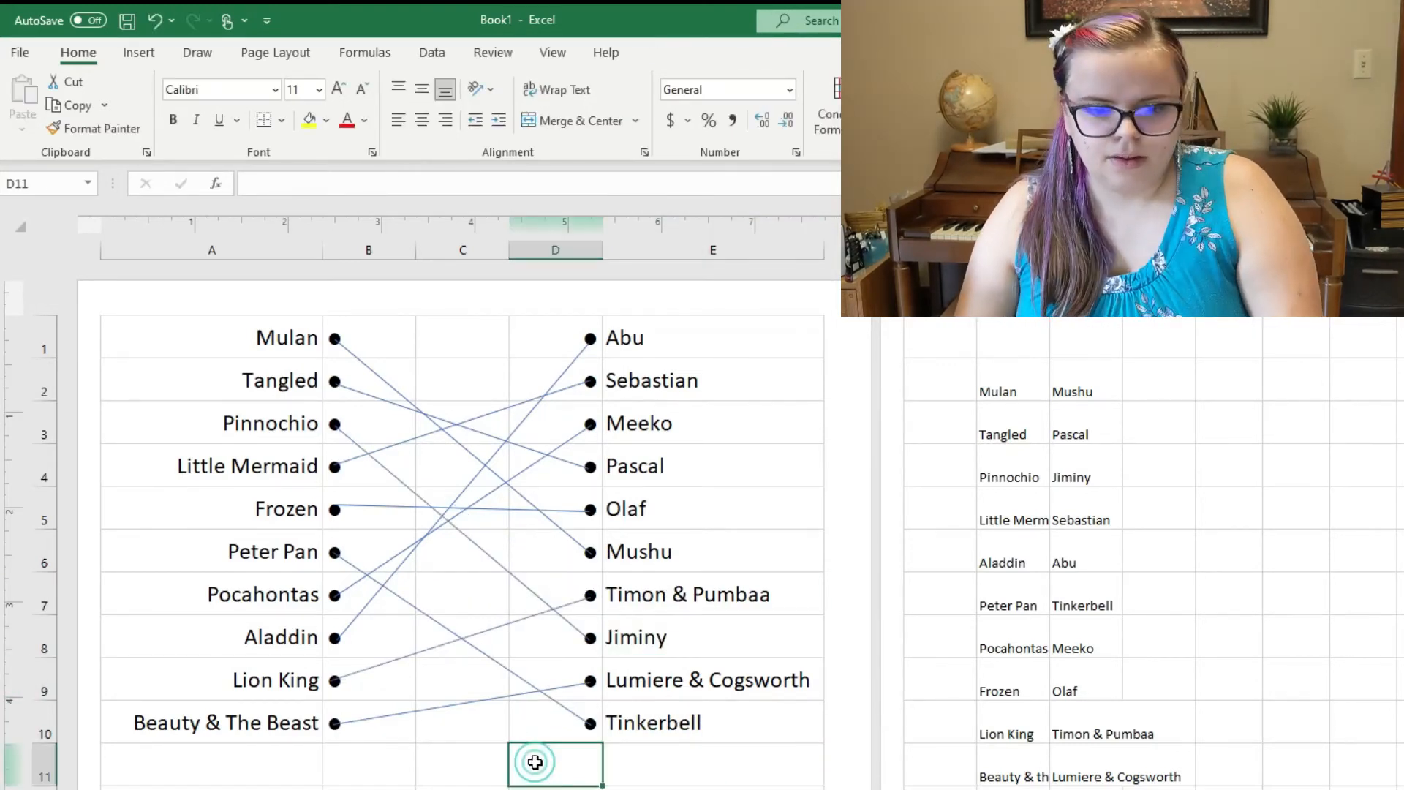
Step: Put Mushu in E2 and Sebastian in E6, and reroute the Mulan and Little Mermaid lines to their dots
{"action": "left_click", "coordinate": [653, 387]}
{"action": "type", "text": "Mushu"}
{"action": "left_click", "coordinate": [694, 544]}
{"action": "type", "text": "Sebastian"}
{"action": "key", "text": "Return"}
{"action": "left_click", "coordinate": [578, 385]}
{"action": "mouse_move", "coordinate": [590, 382]}
{"action": "left_mouse_down"}
{"action": "mouse_move", "coordinate": [589, 552]}
{"action": "mouse_move", "coordinate": [587, 381]}
{"action": "left_mouse_up"}
Step: Put Olaf in E4 and Pascal in E5, and reroute the Frozen and Tangled lines to their dots
{"action": "left_click", "coordinate": [680, 467]}
{"action": "type", "text": "Olaf"}
{"action": "key", "text": "Return"}
{"action": "type", "text": "Pascal"}
{"action": "key", "text": "Return"}
{"action": "left_click_drag", "start_coordinate": [589, 468], "coordinate": [589, 511]}
{"action": "left_click_drag", "start_coordinate": [589, 510], "coordinate": [590, 468]}
{"action": "left_click", "coordinate": [733, 473]}
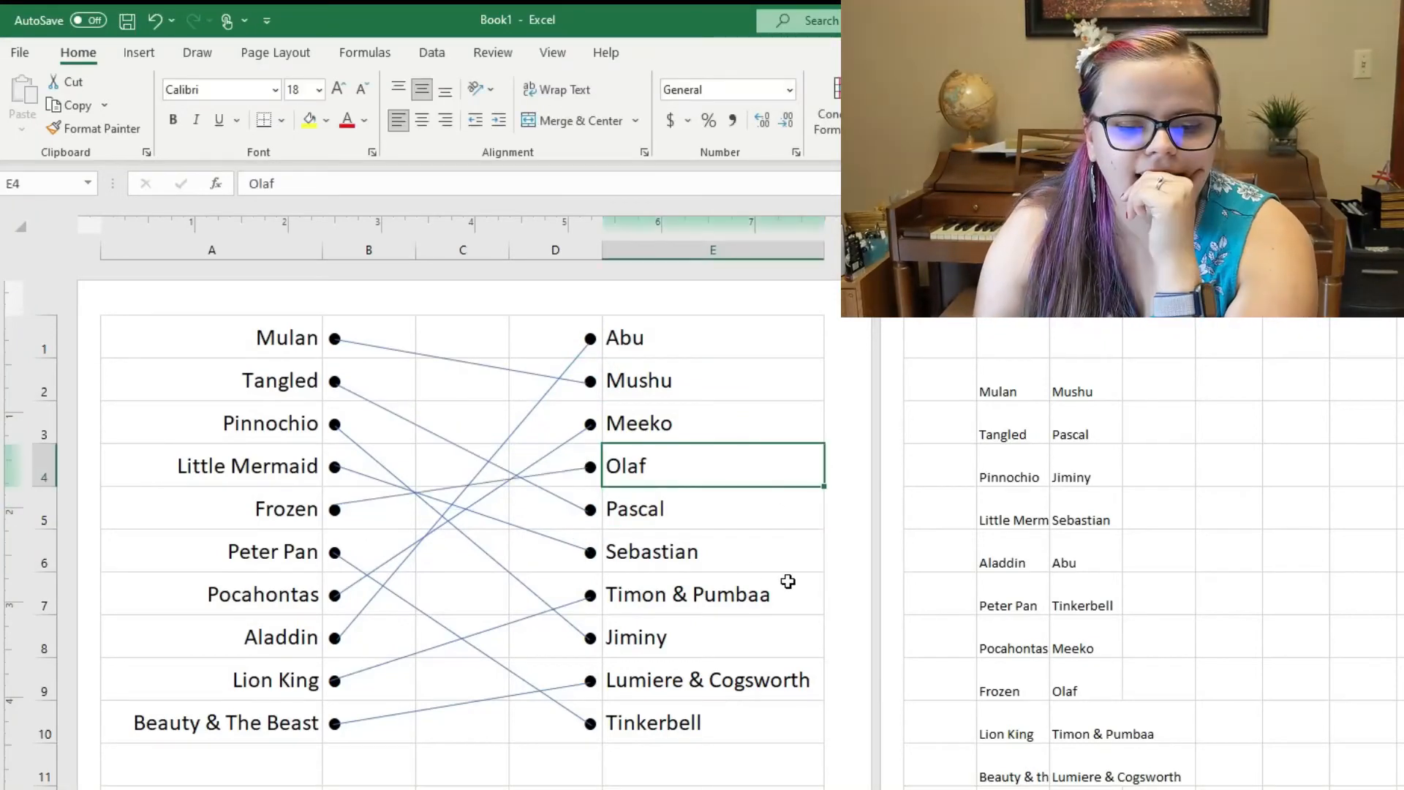
Step: Put Lumiere & Cogsworth in E8 and Jiminy in E9, and move the Beauty & The Beast line's end to row 8's dot
{"action": "left_click", "coordinate": [681, 640]}
{"action": "type", "text": "Lumiere & Cogsworth"}
{"action": "key", "text": "Return"}
{"action": "type", "text": "Jiminy"}
{"action": "left_click_drag", "start_coordinate": [590, 683], "coordinate": [590, 638]}
Step: Copy Lumiere & Cogsworth into E7 and move the Beauty & The Beast line's end to row 7's dot
{"action": "left_click_drag", "start_coordinate": [590, 639], "coordinate": [589, 596]}
{"action": "left_click", "coordinate": [698, 638]}
{"action": "key", "text": "ctrl+c"}
{"action": "left_click", "coordinate": [694, 590]}
{"action": "key", "text": "ctrl+v"}
Step: Put Timon & Pumbaa in E9 and Jiminy in E8, with the Lion King and Pinnochio lines ending at their dots
{"action": "left_click", "coordinate": [695, 636]}
{"action": "type", "text": "Timon & Pumbaa"}
{"action": "key", "text": "Return"}
{"action": "left_click_drag", "start_coordinate": [590, 596], "coordinate": [588, 637]}
{"action": "left_click", "coordinate": [648, 672]}
{"action": "type", "text": "Timon & Pumbaa"}
{"action": "left_click", "coordinate": [680, 641]}
{"action": "type", "text": "Jiminy"}
{"action": "key", "text": "Return"}
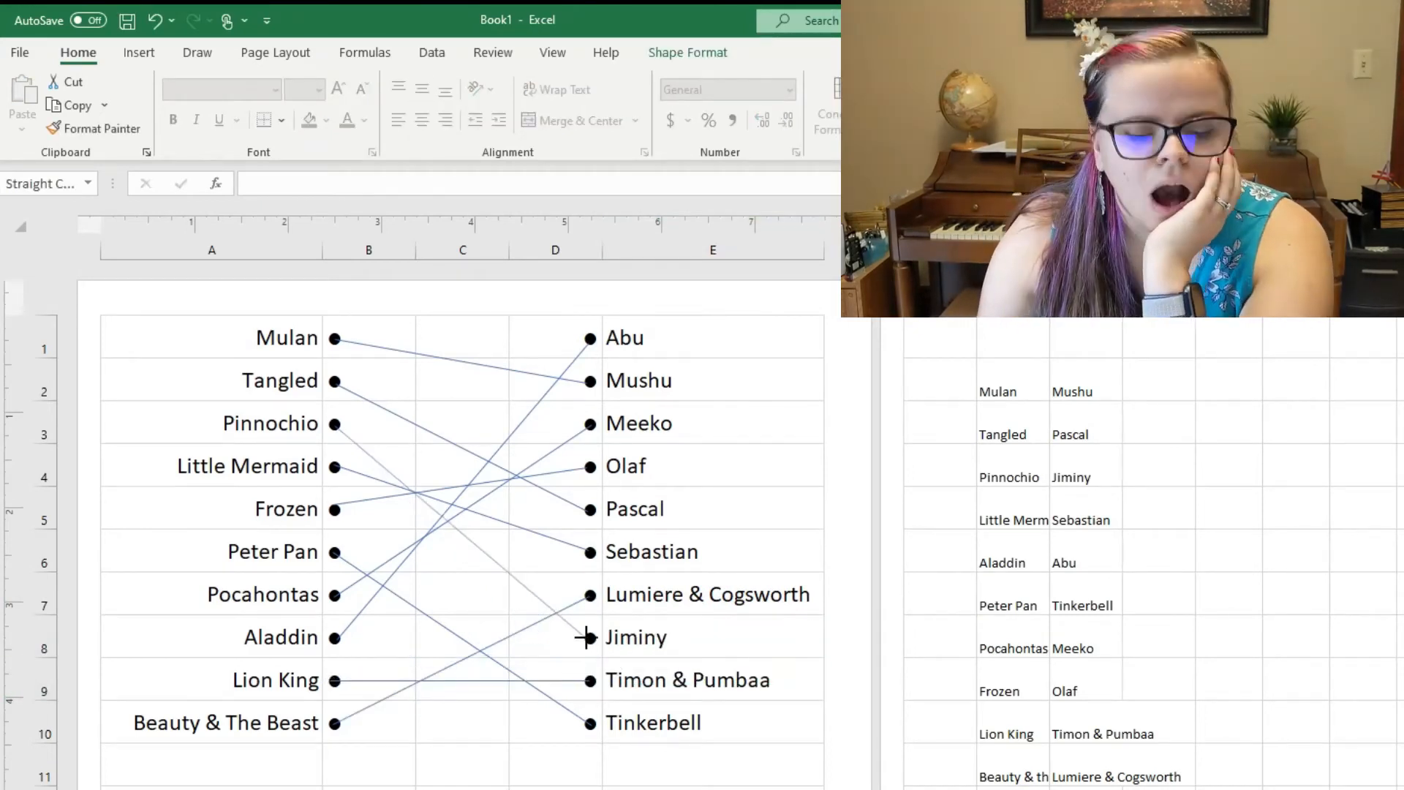
{"action": "left_click", "coordinate": [462, 787]}
{"action": "left_click", "coordinate": [664, 788]}
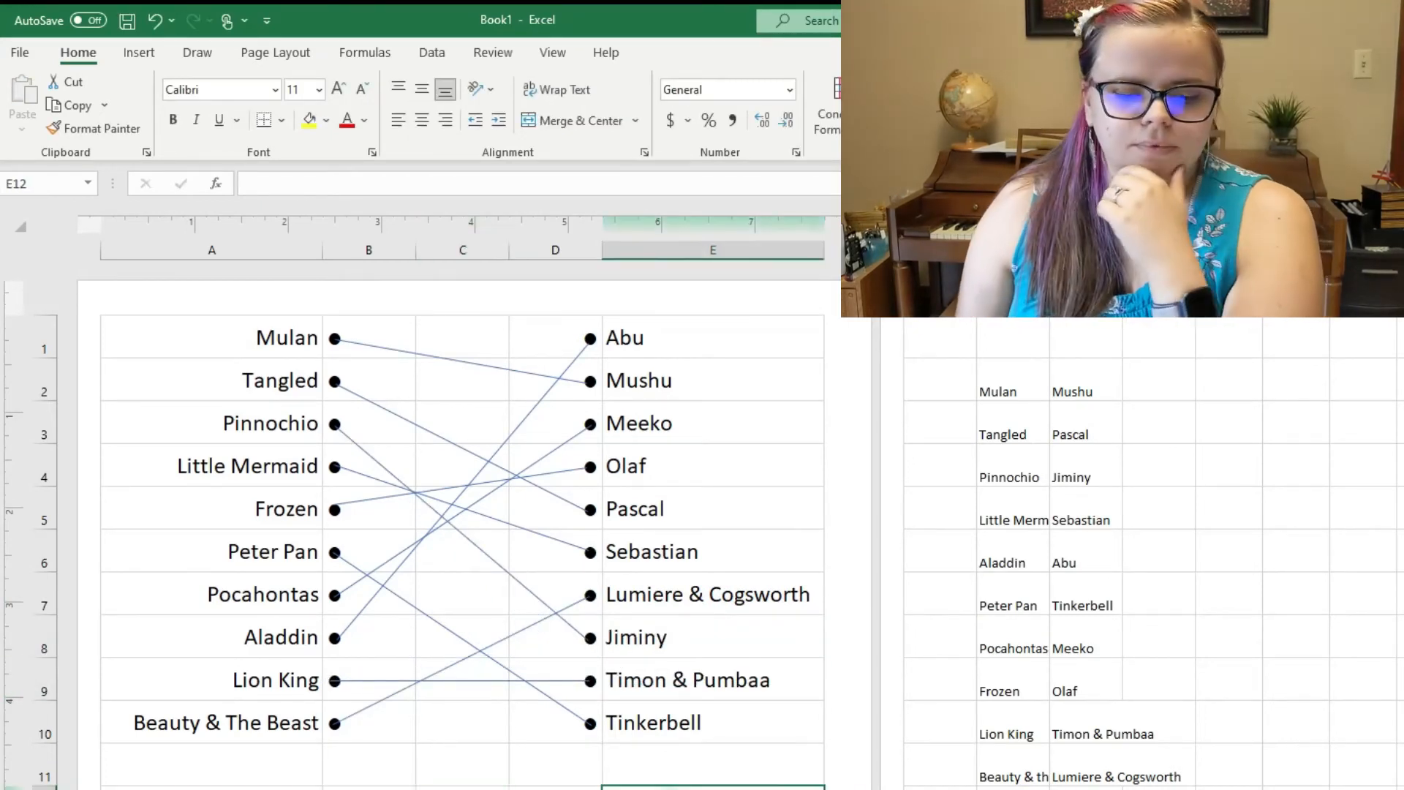
Step: Check the end points of the upper titles' lines and align the start of Frozen's line with its dot
{"action": "left_click", "coordinate": [392, 347]}
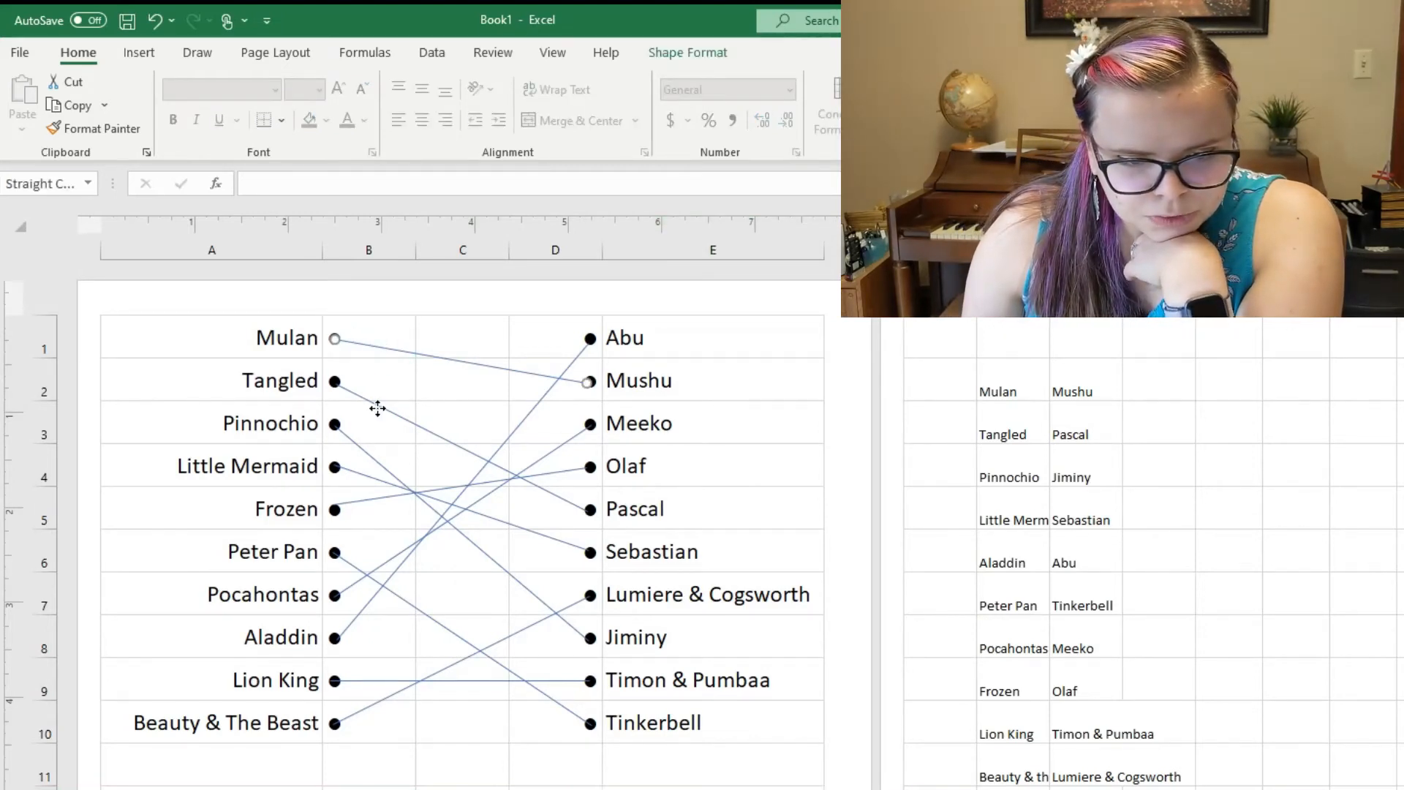
{"action": "left_click", "coordinate": [377, 406]}
{"action": "left_click", "coordinate": [369, 454]}
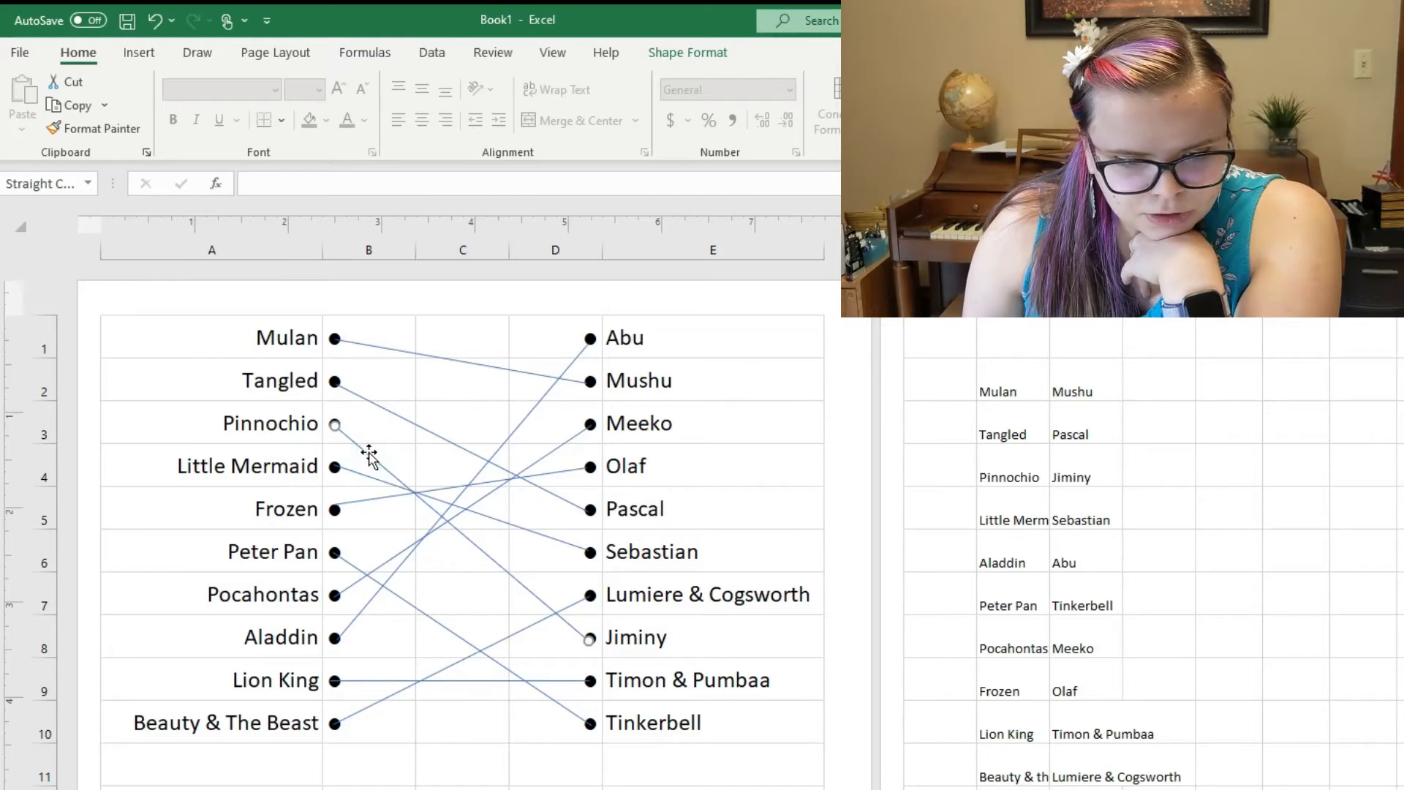
{"action": "left_click", "coordinate": [360, 475]}
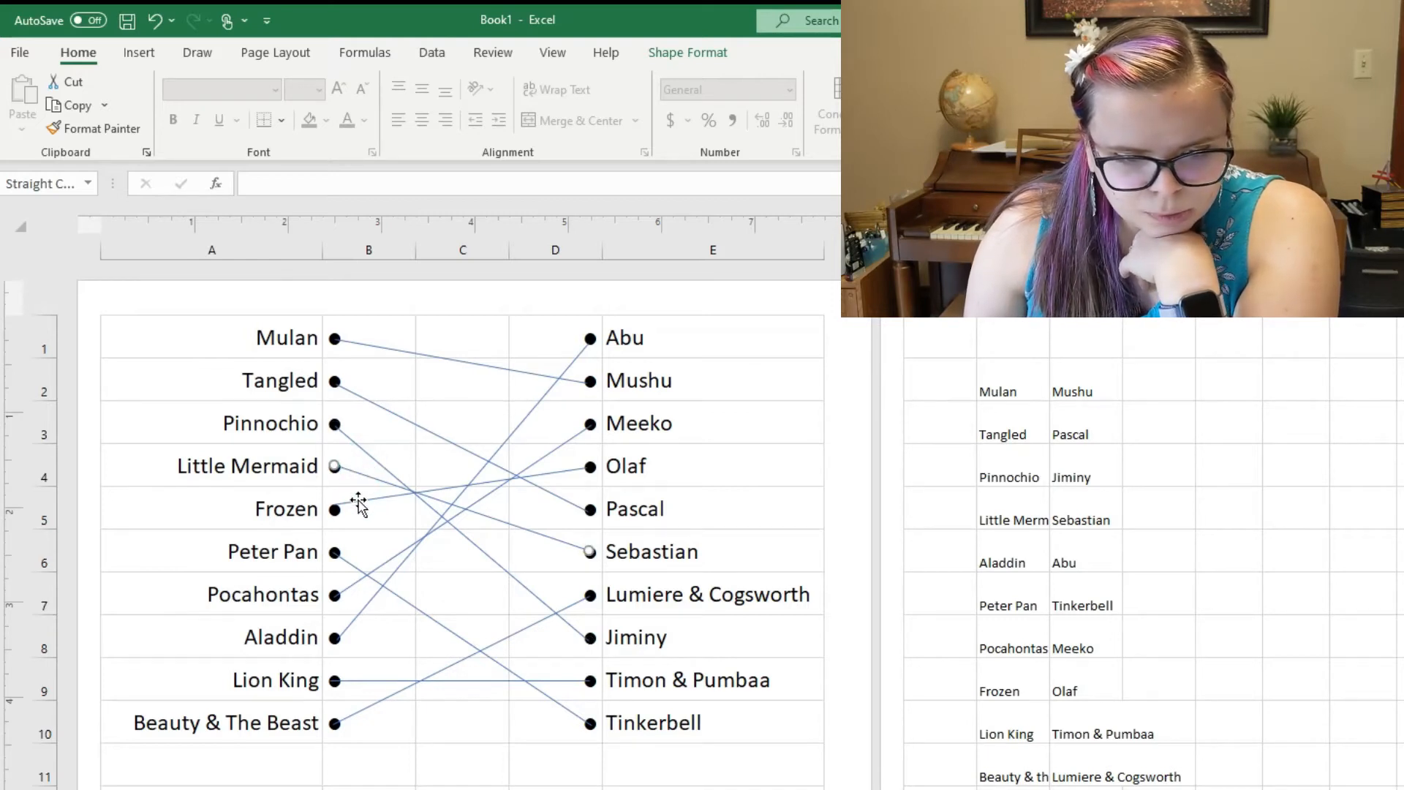
{"action": "left_click", "coordinate": [370, 502]}
{"action": "left_click_drag", "start_coordinate": [336, 504], "coordinate": [335, 510]}
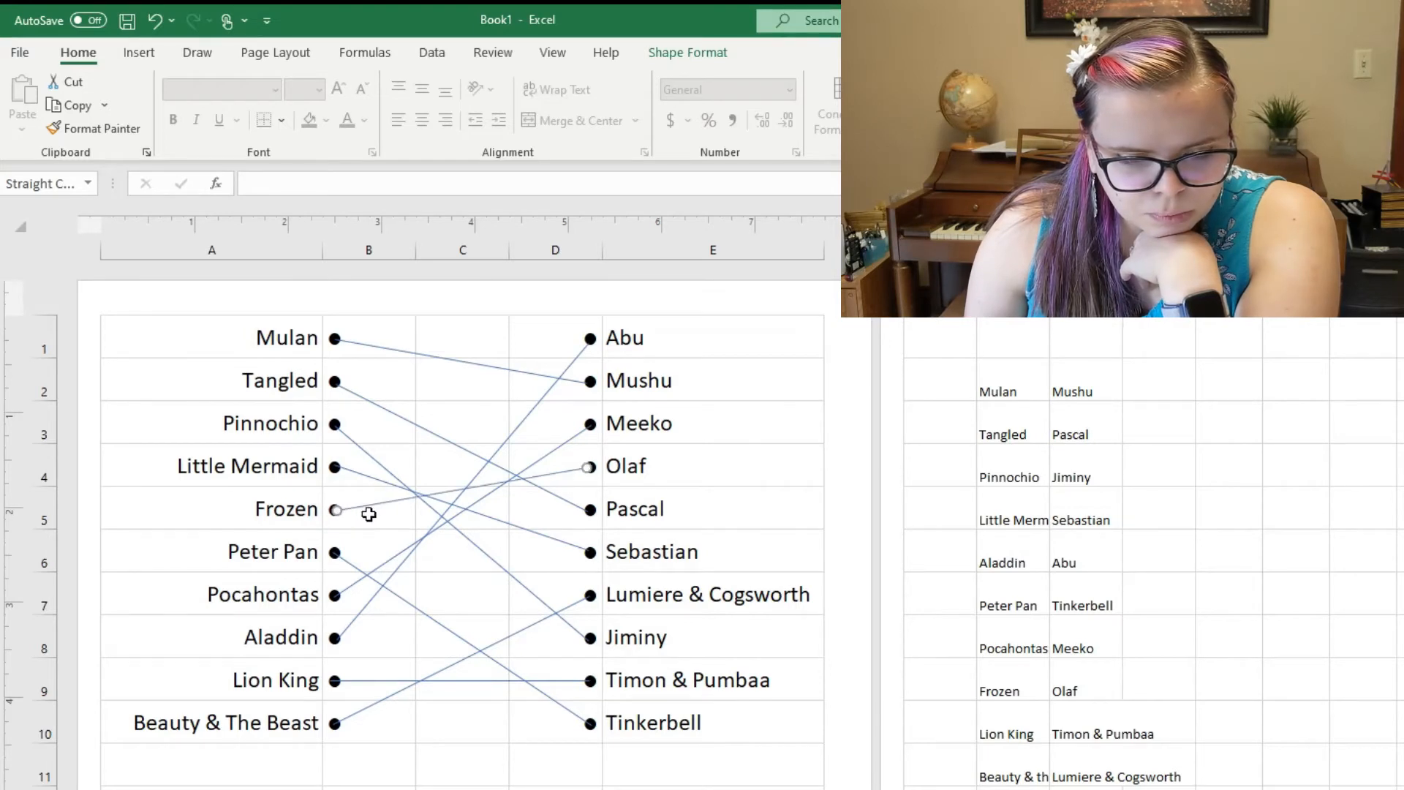
Step: Check the end points of the lines from Peter Pan down to Beauty & The Beast
{"action": "left_click", "coordinate": [356, 566]}
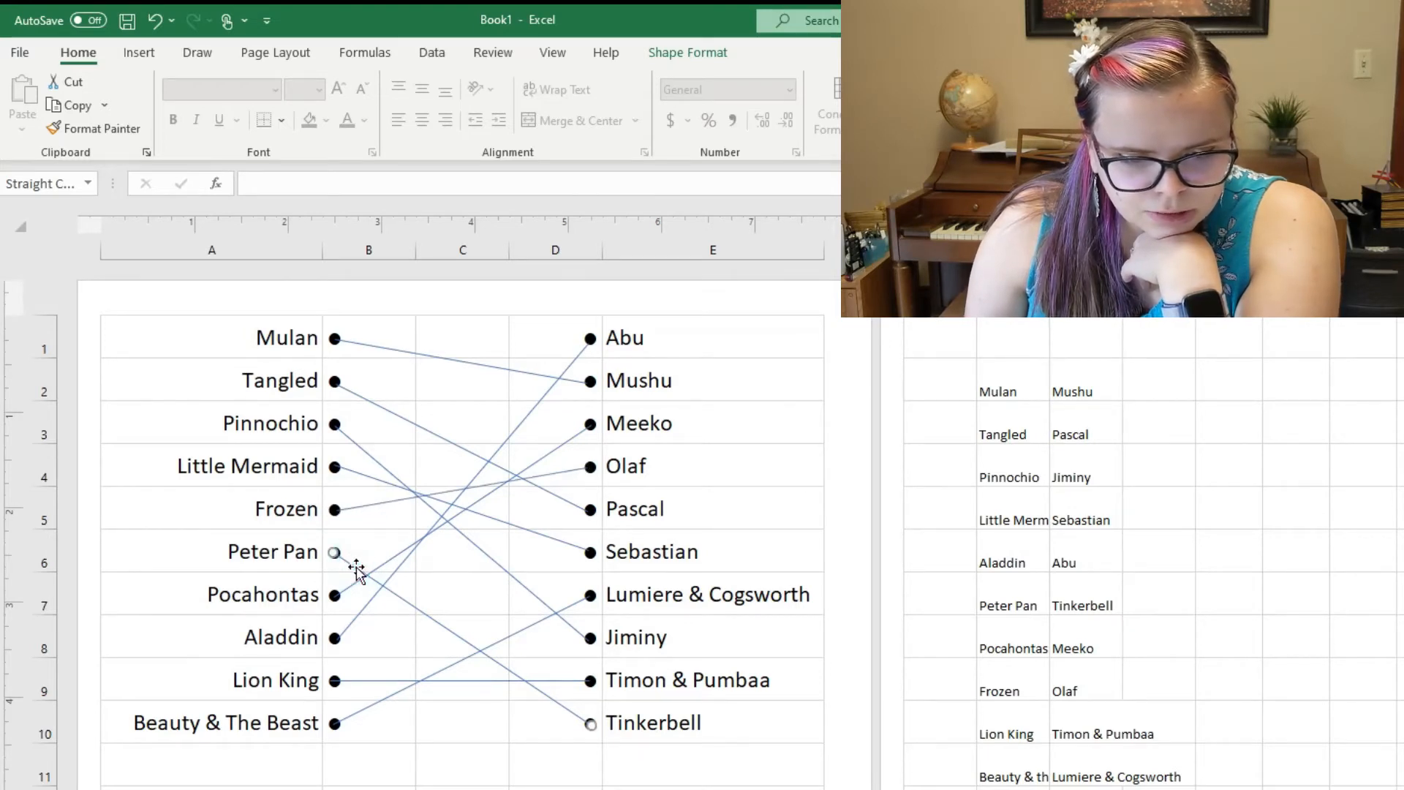
{"action": "left_click", "coordinate": [354, 582]}
{"action": "left_click", "coordinate": [365, 603]}
{"action": "left_click", "coordinate": [370, 680]}
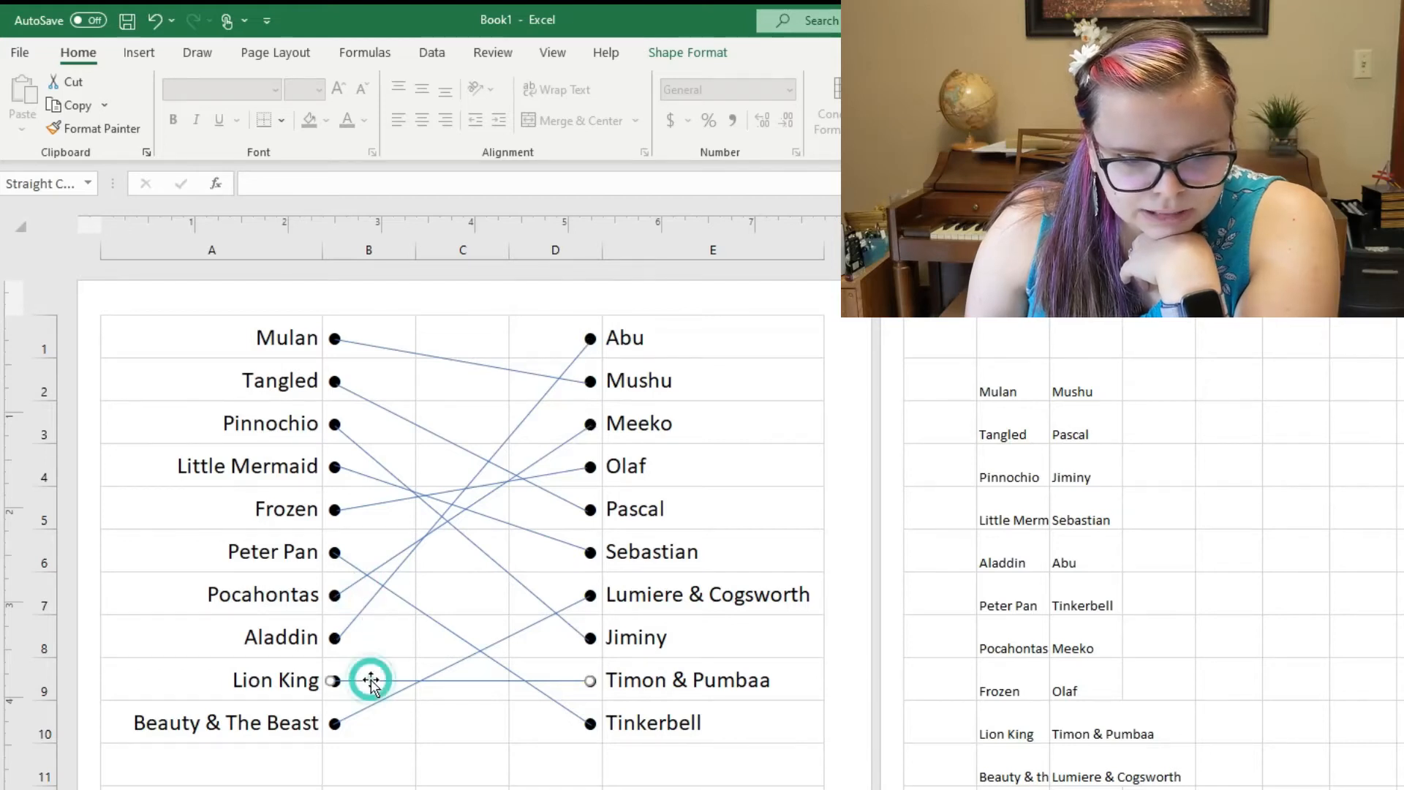
{"action": "left_click", "coordinate": [365, 713]}
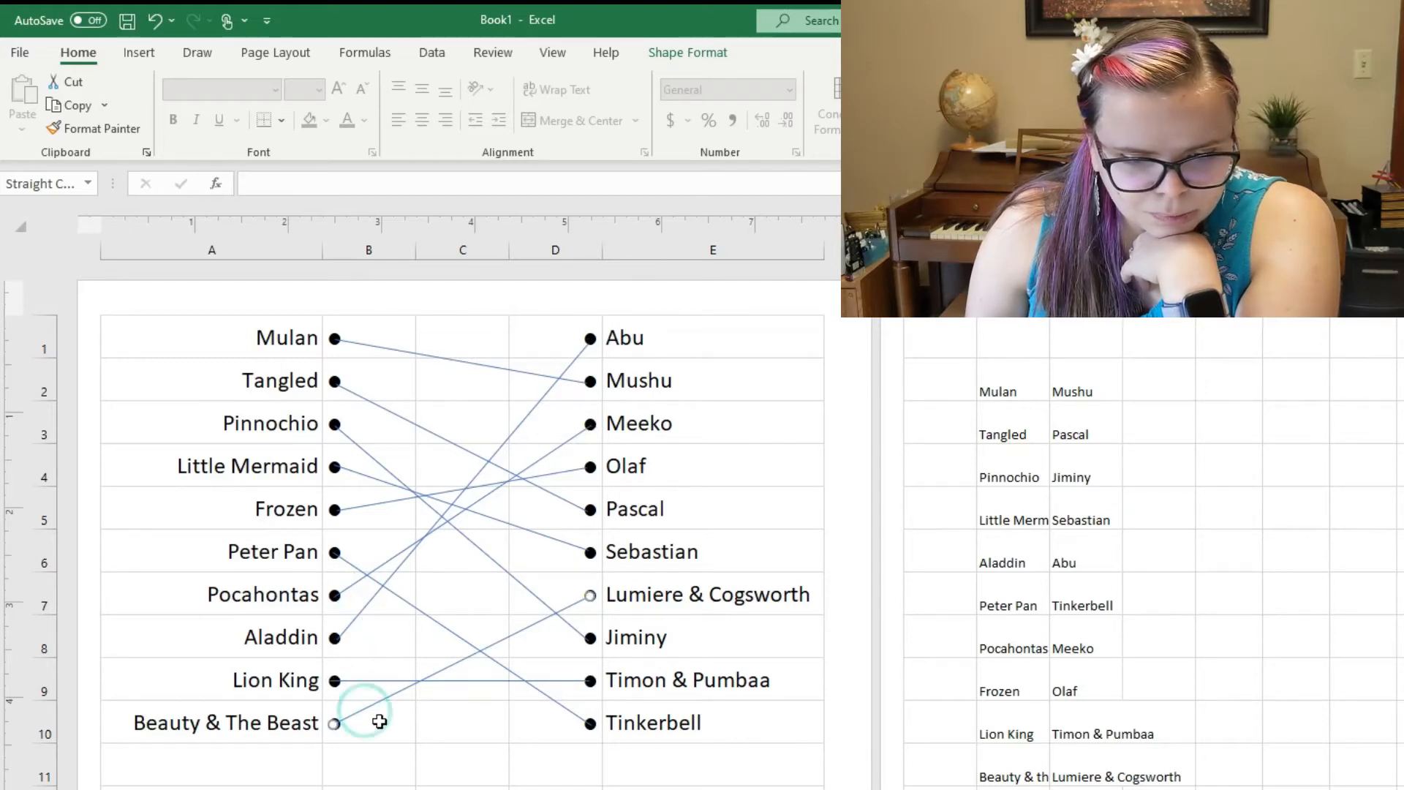
{"action": "left_click", "coordinate": [536, 769]}
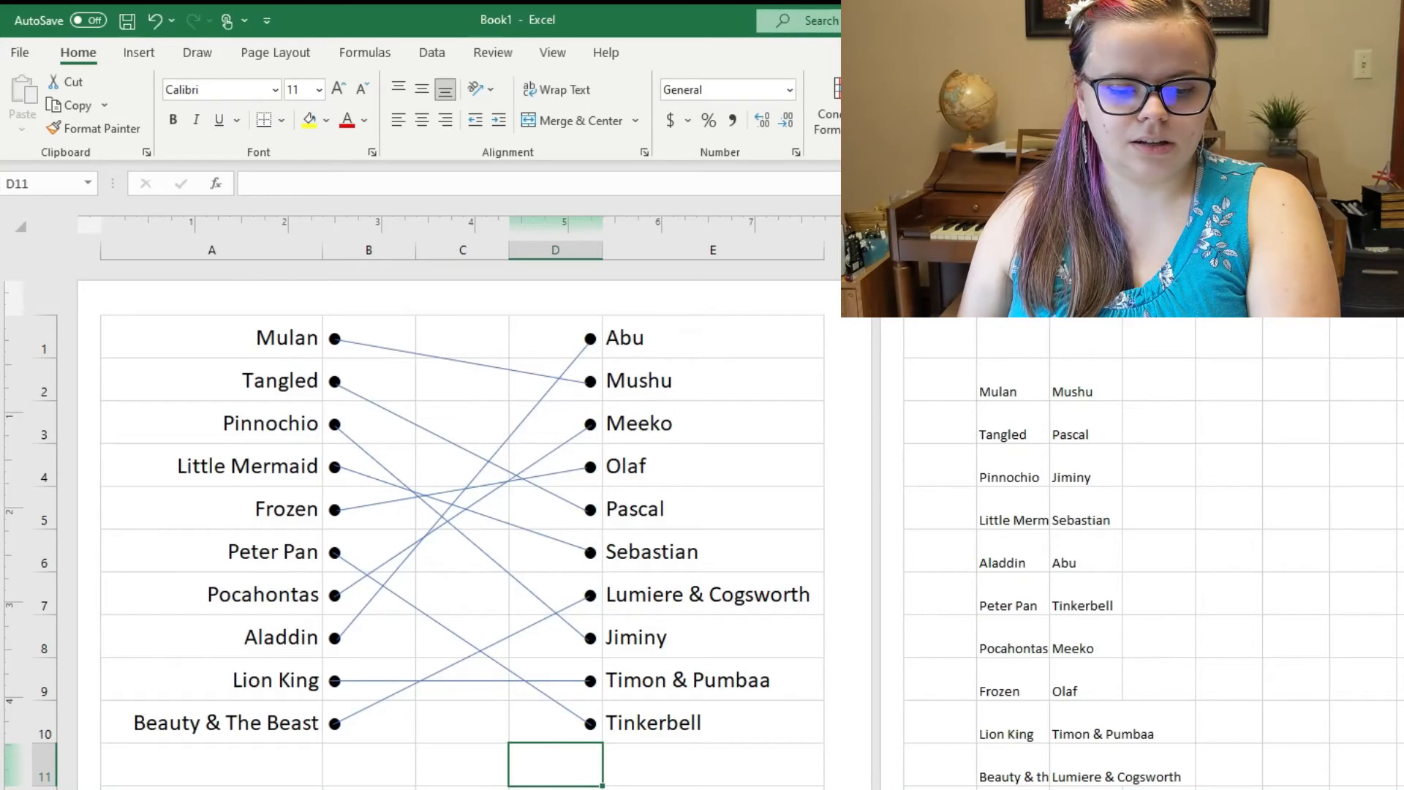
{"action": "left_click", "coordinate": [670, 788]}
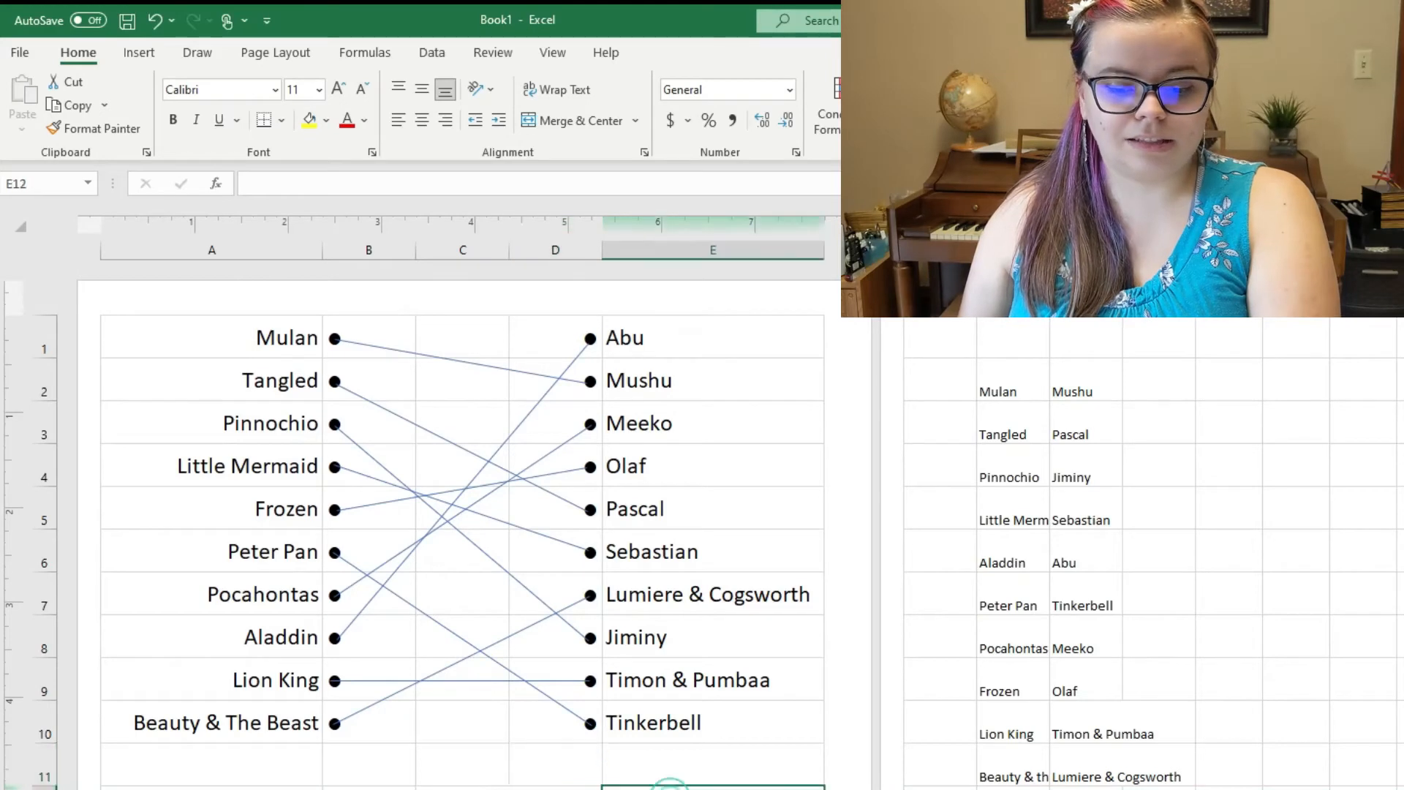
Step: Insert WordArt in the plain black style and replace its placeholder text with 8
{"action": "left_click", "coordinate": [135, 53]}
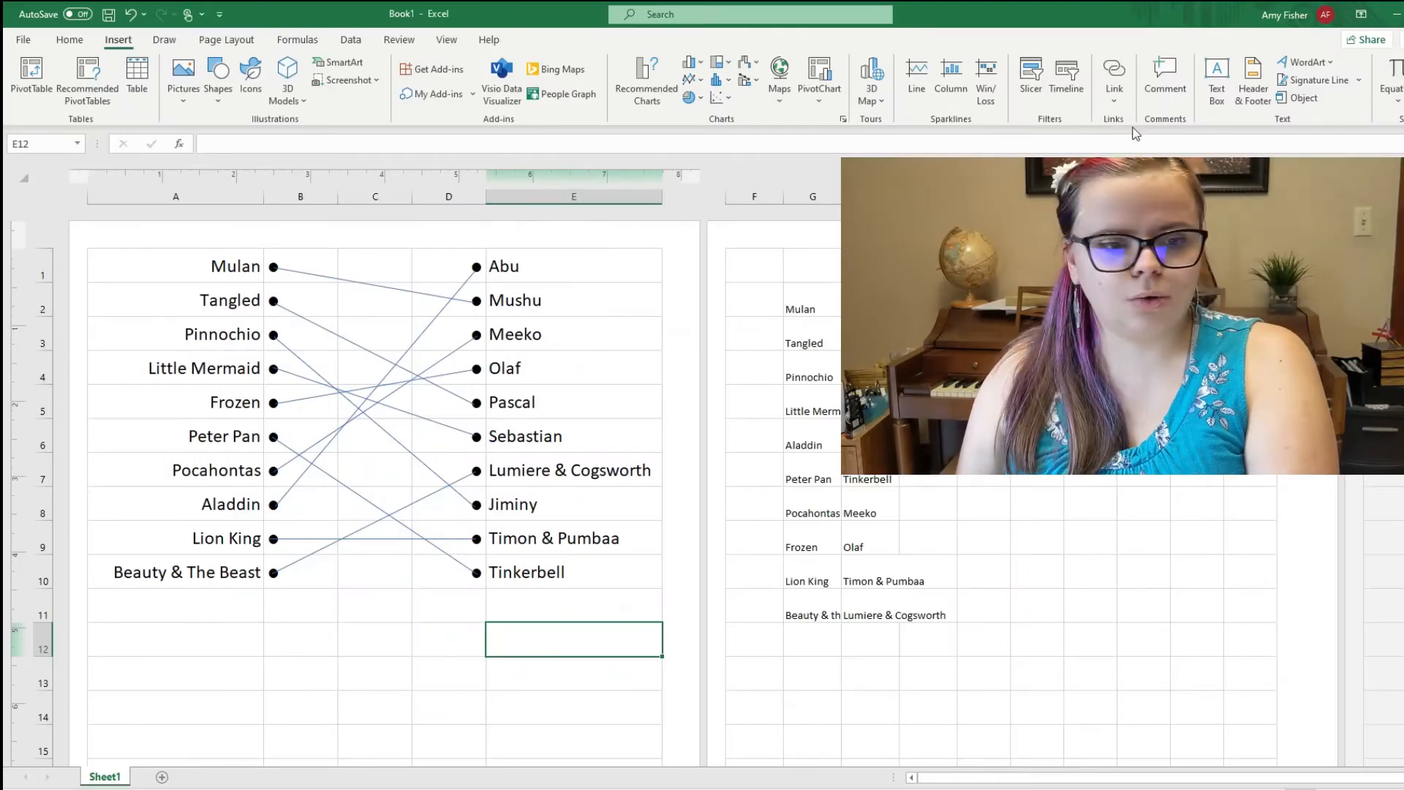
{"action": "left_click", "coordinate": [1313, 64]}
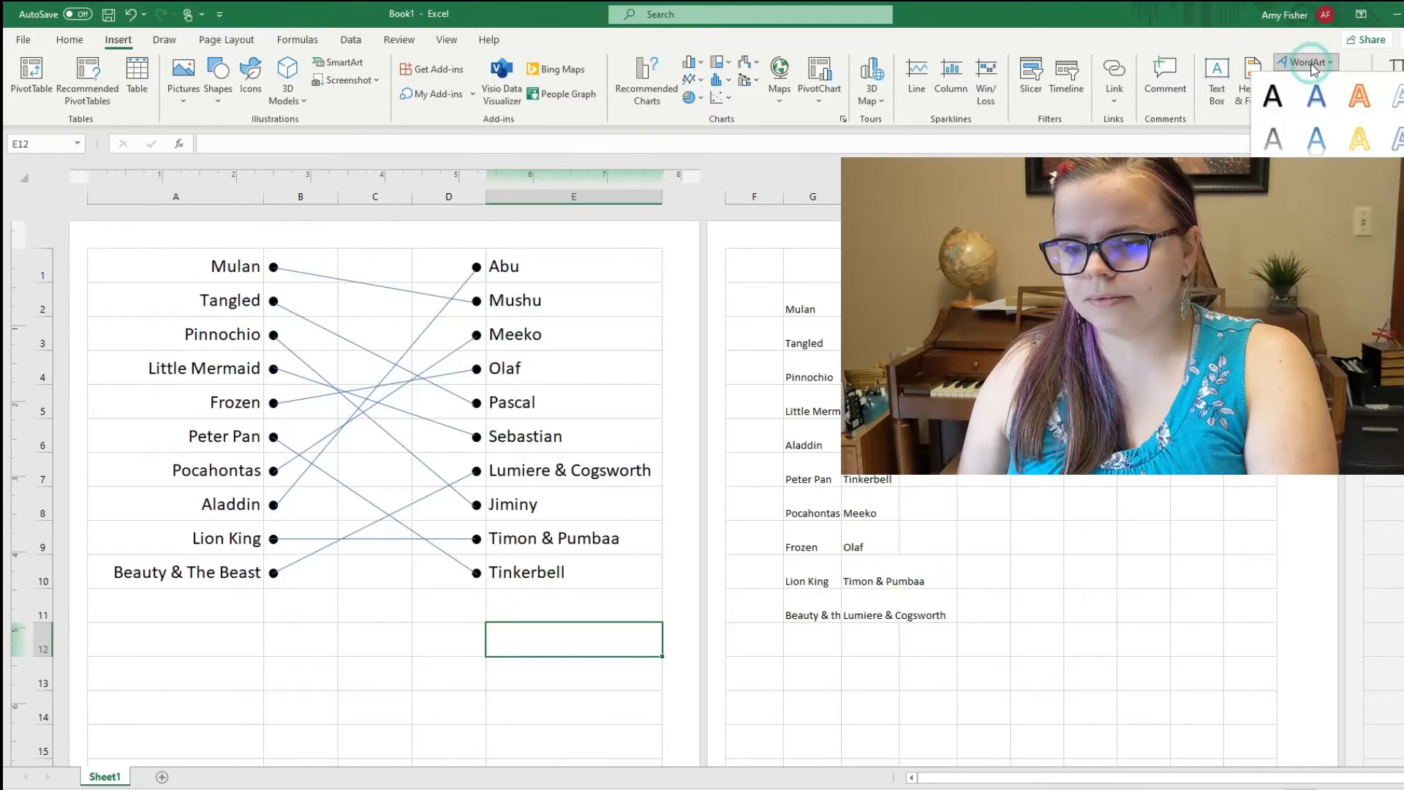
{"action": "left_click", "coordinate": [1272, 96]}
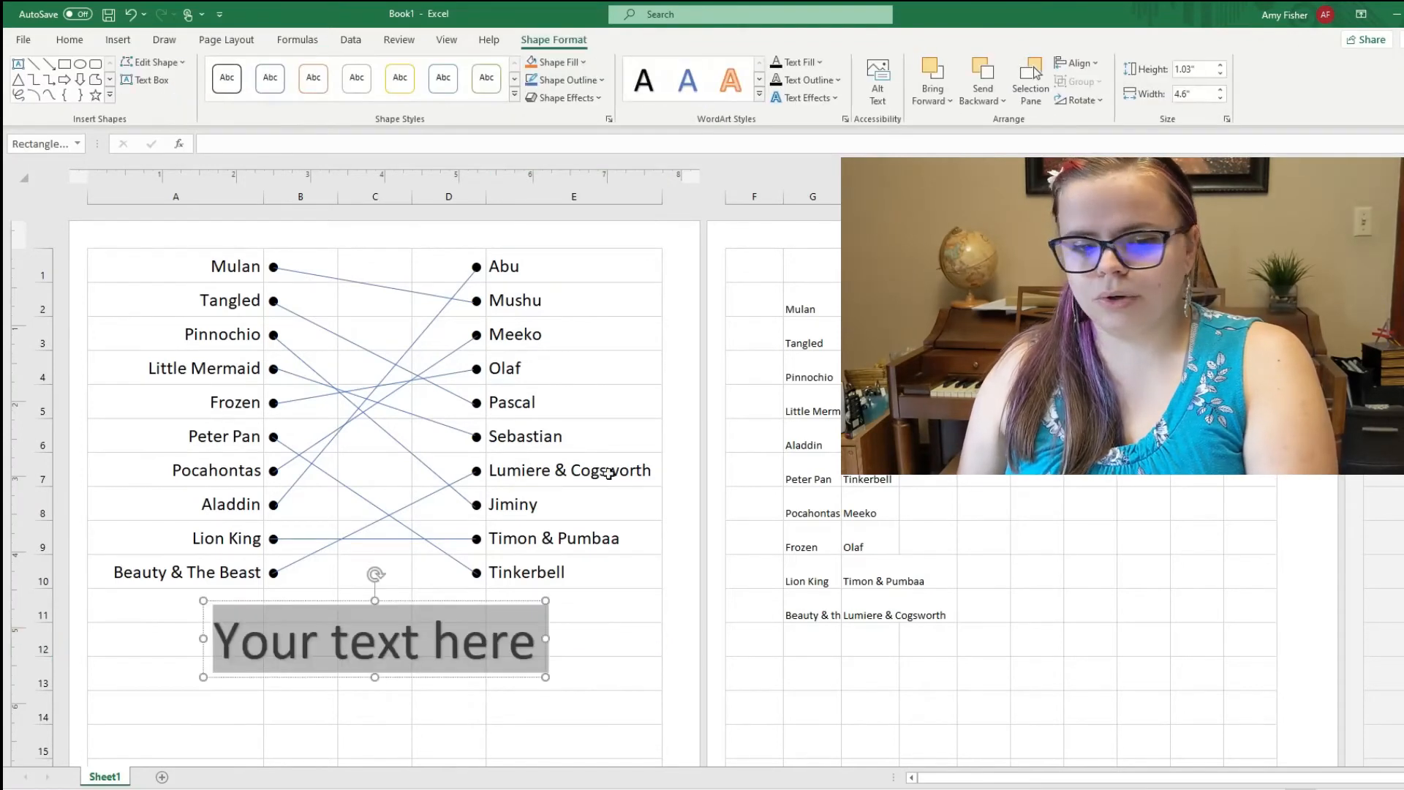
{"action": "double_click", "coordinate": [375, 639]}
{"action": "left_click_drag", "start_coordinate": [531, 653], "coordinate": [178, 655]}
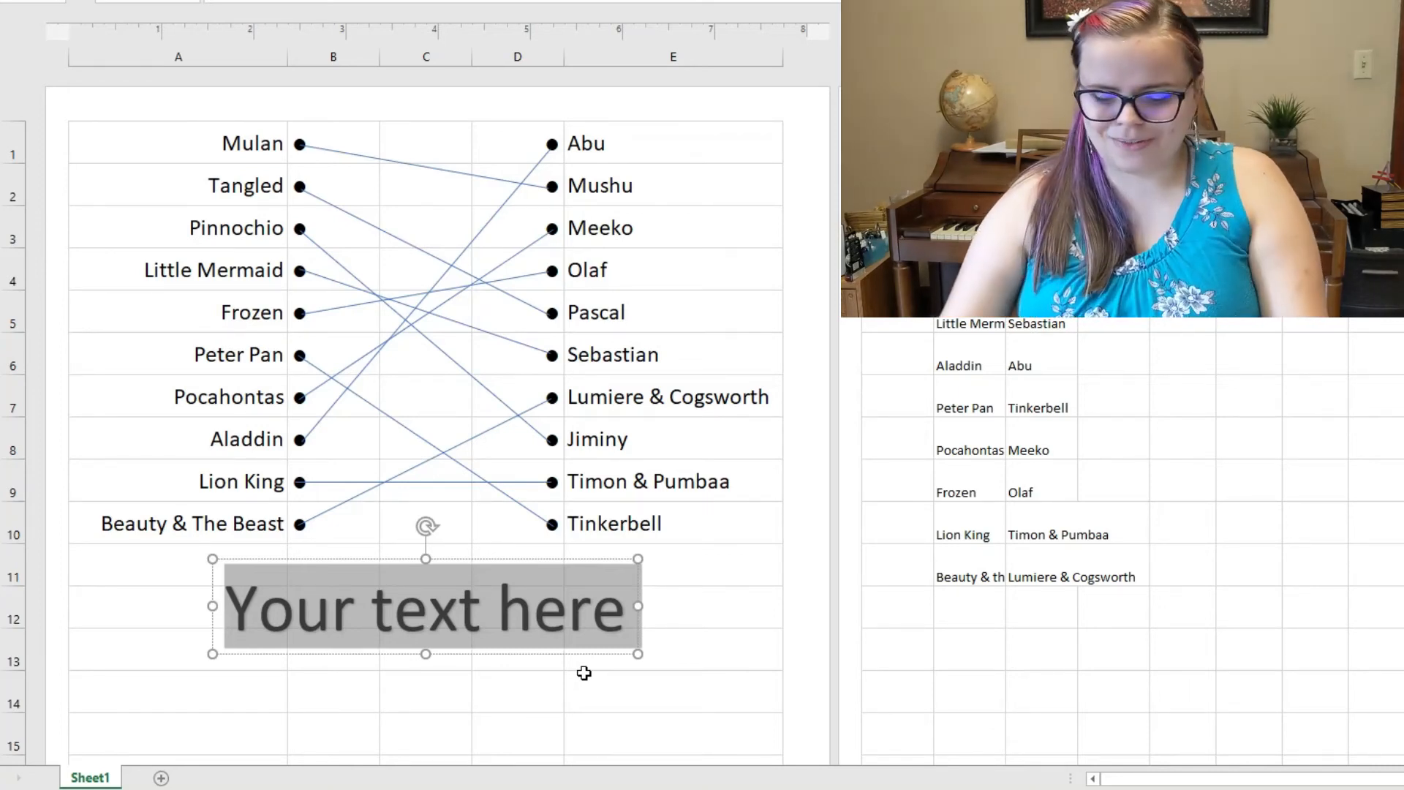
{"action": "type", "text": "8"}
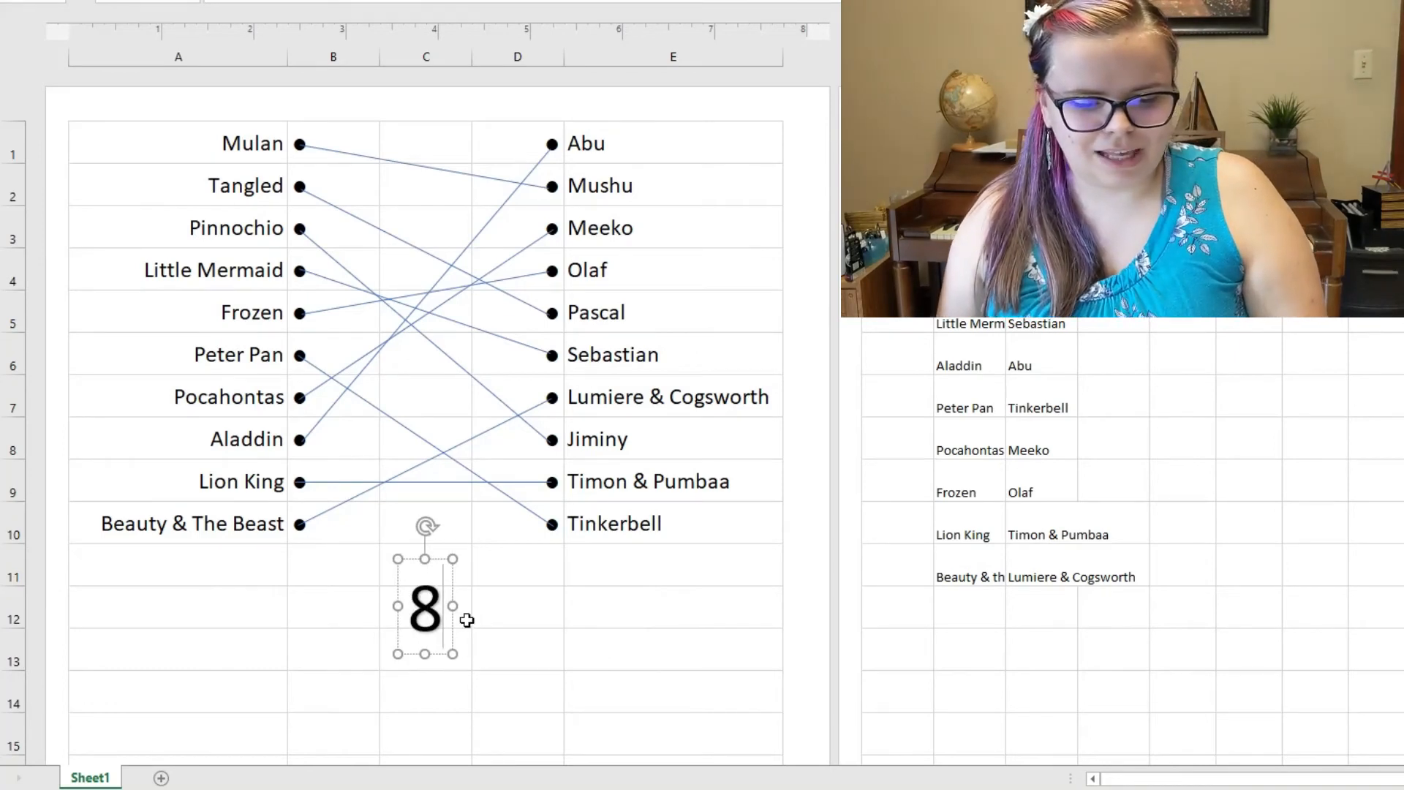
Step: Move the WordArt 8 among the connecting lines in column C, across rows 2 and 3
{"action": "left_click", "coordinate": [504, 631]}
{"action": "left_click", "coordinate": [448, 633]}
{"action": "left_click_drag", "start_coordinate": [450, 627], "coordinate": [465, 232]}
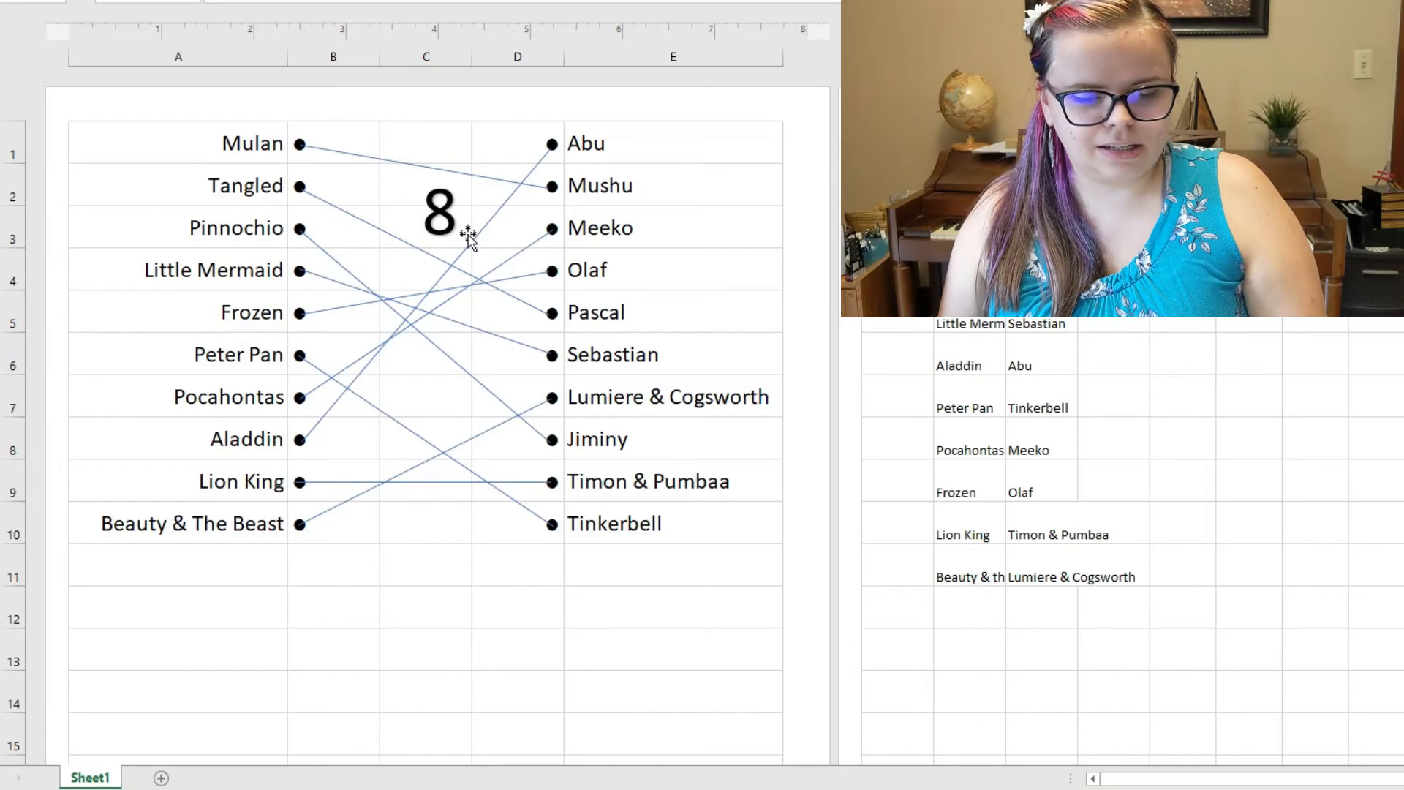
{"action": "left_click", "coordinate": [468, 237]}
{"action": "left_click", "coordinate": [457, 163]}
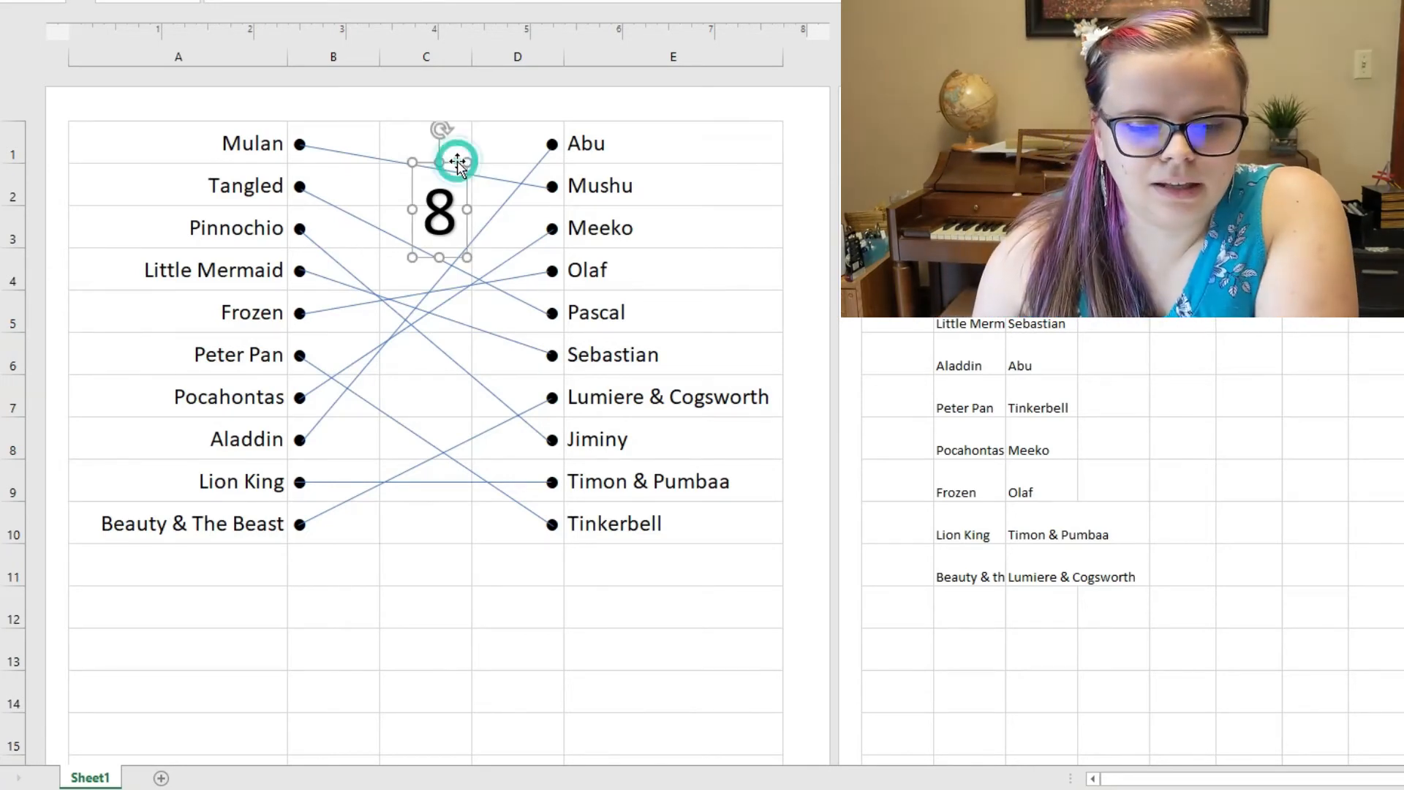
Step: Reduce the WordArt 8's font size by three increments and nudge it into the gap between the lines
{"action": "key", "text": "ctrl+shift+comma"}
{"action": "key", "text": "ctrl+shift+comma"}
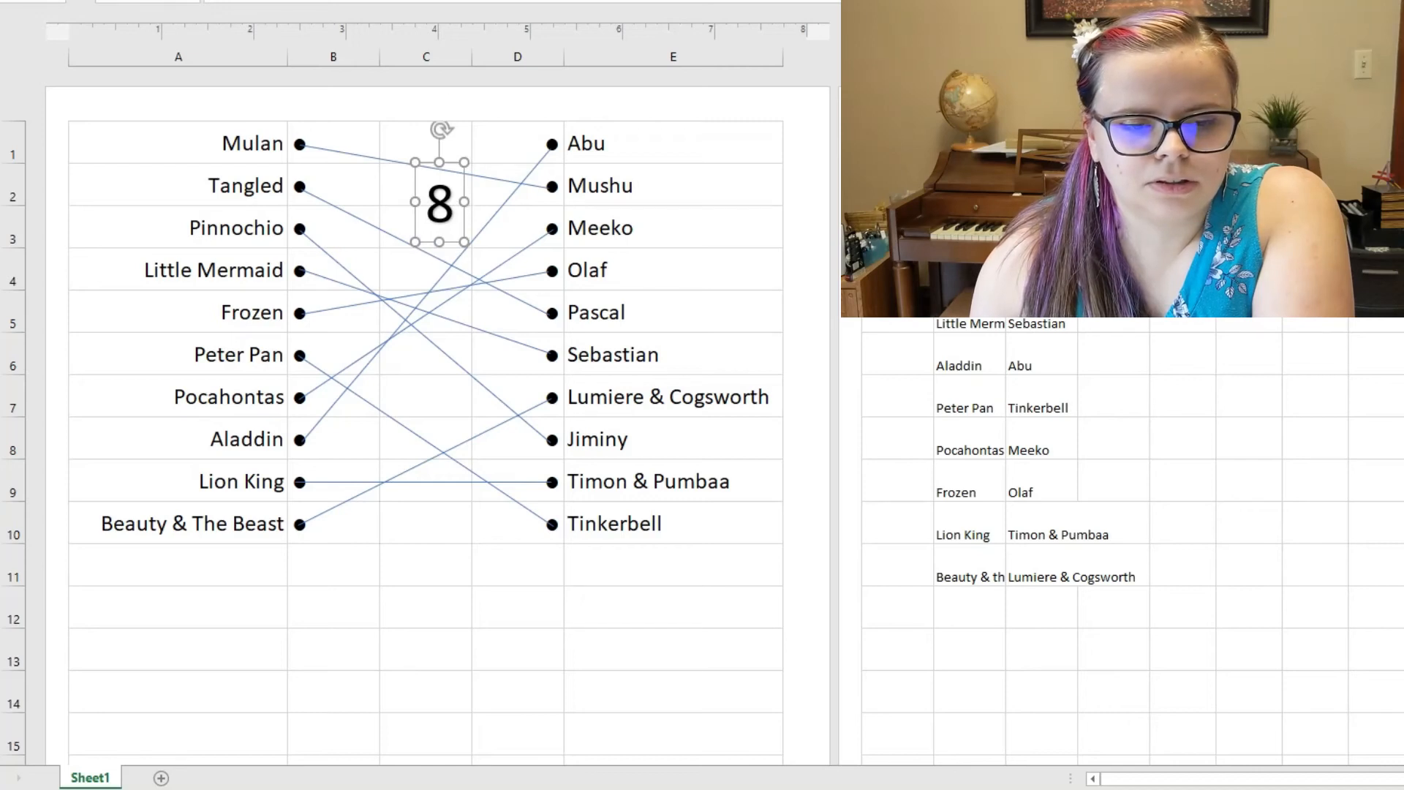
{"action": "key", "text": "ctrl+shift+comma"}
{"action": "left_click_drag", "start_coordinate": [450, 161], "coordinate": [447, 171]}
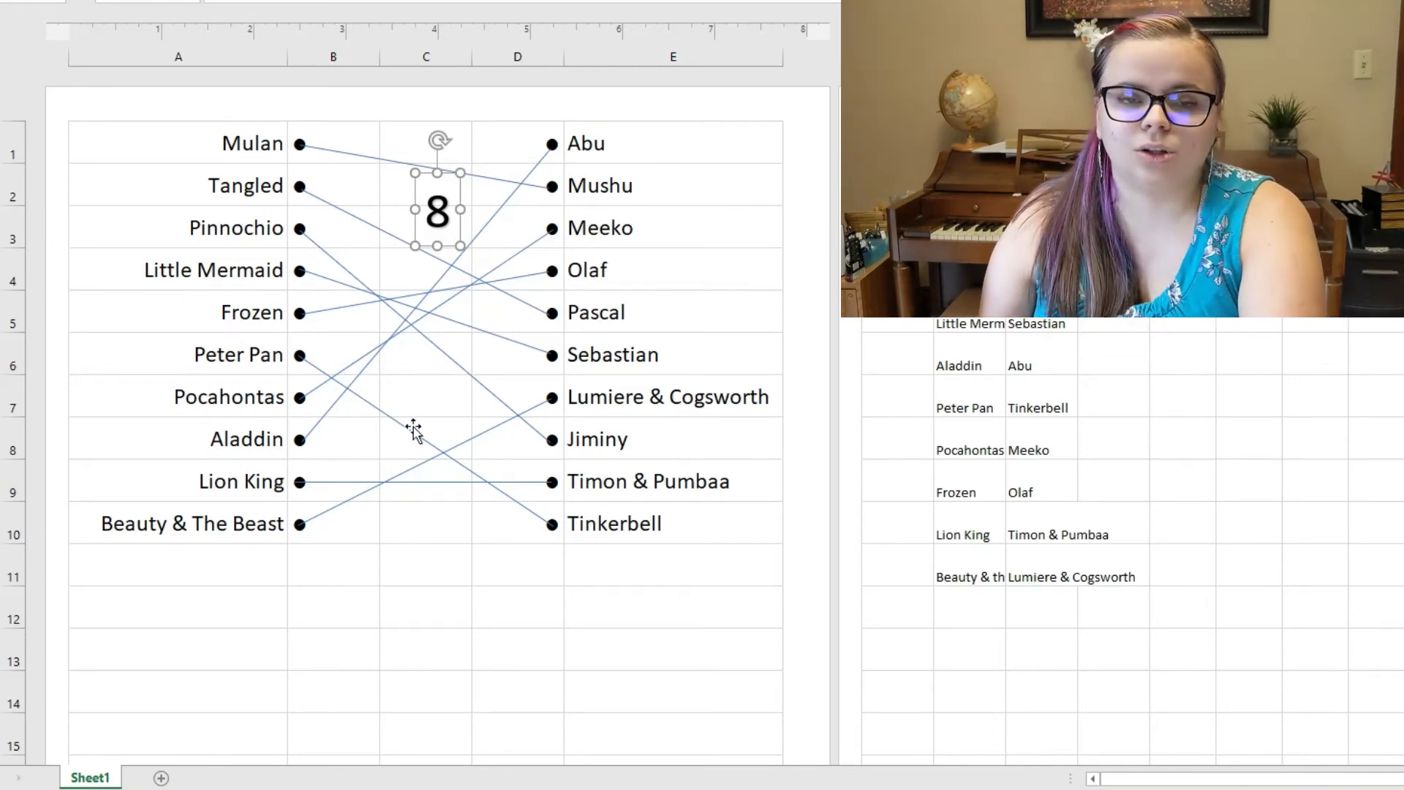
Step: Duplicate the WordArt 8 and place the copy in column C, across rows 6 and 7
{"action": "left_click", "coordinate": [430, 551]}
{"action": "left_click", "coordinate": [437, 217]}
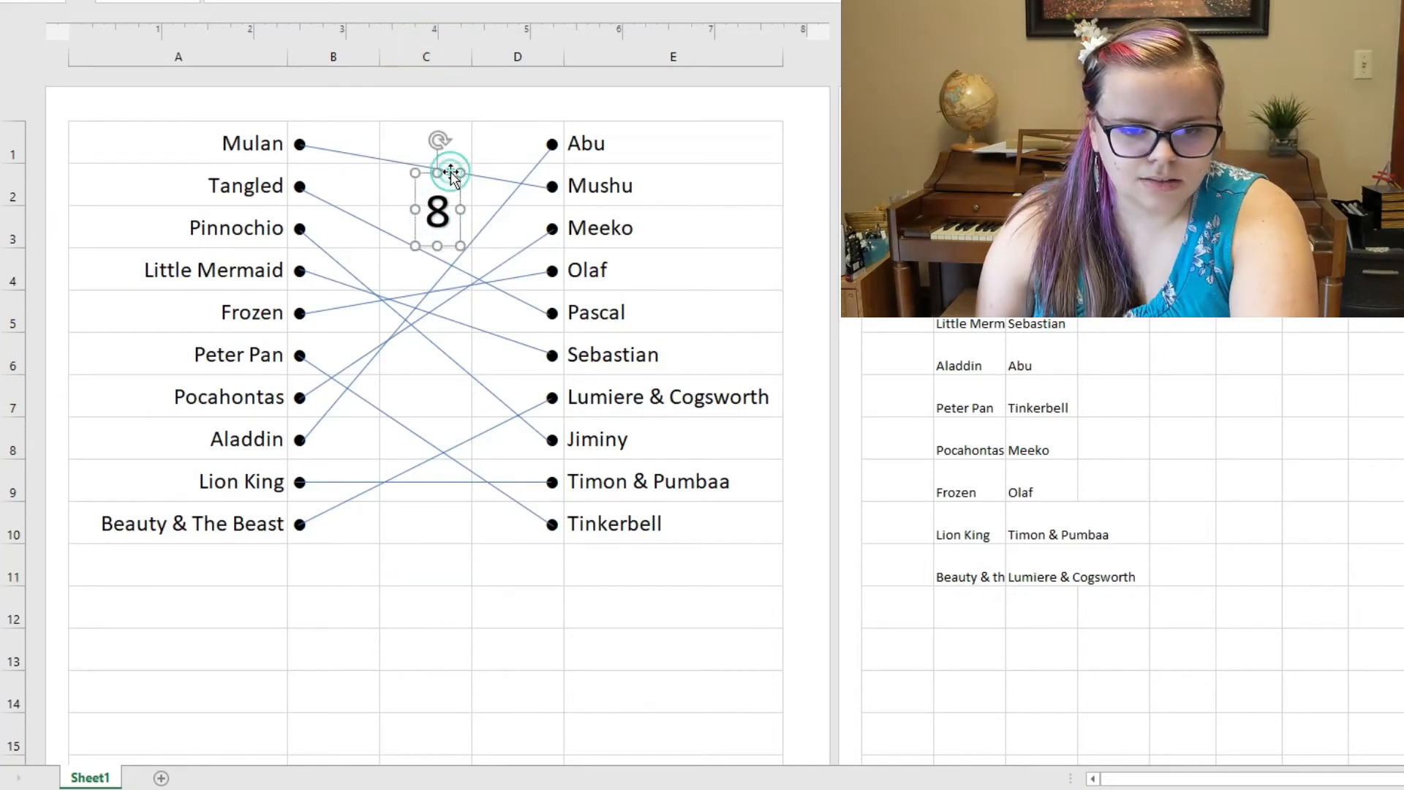
{"action": "left_click_drag", "start_coordinate": [454, 182], "coordinate": [439, 349]}
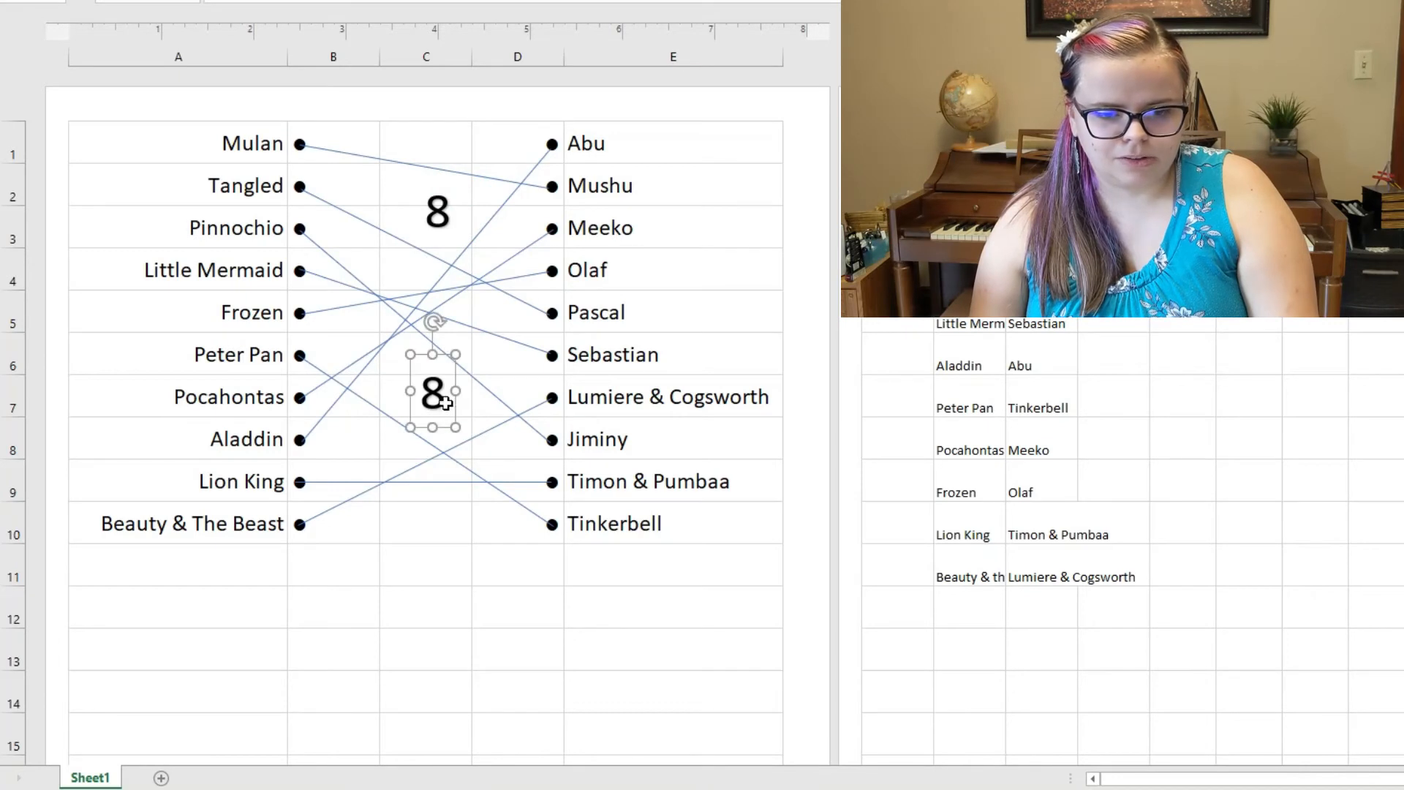
Step: Change the lower WordArt 8 to 15, and place a duplicate reading 4 in column B at row 8
{"action": "double_click", "coordinate": [439, 395]}
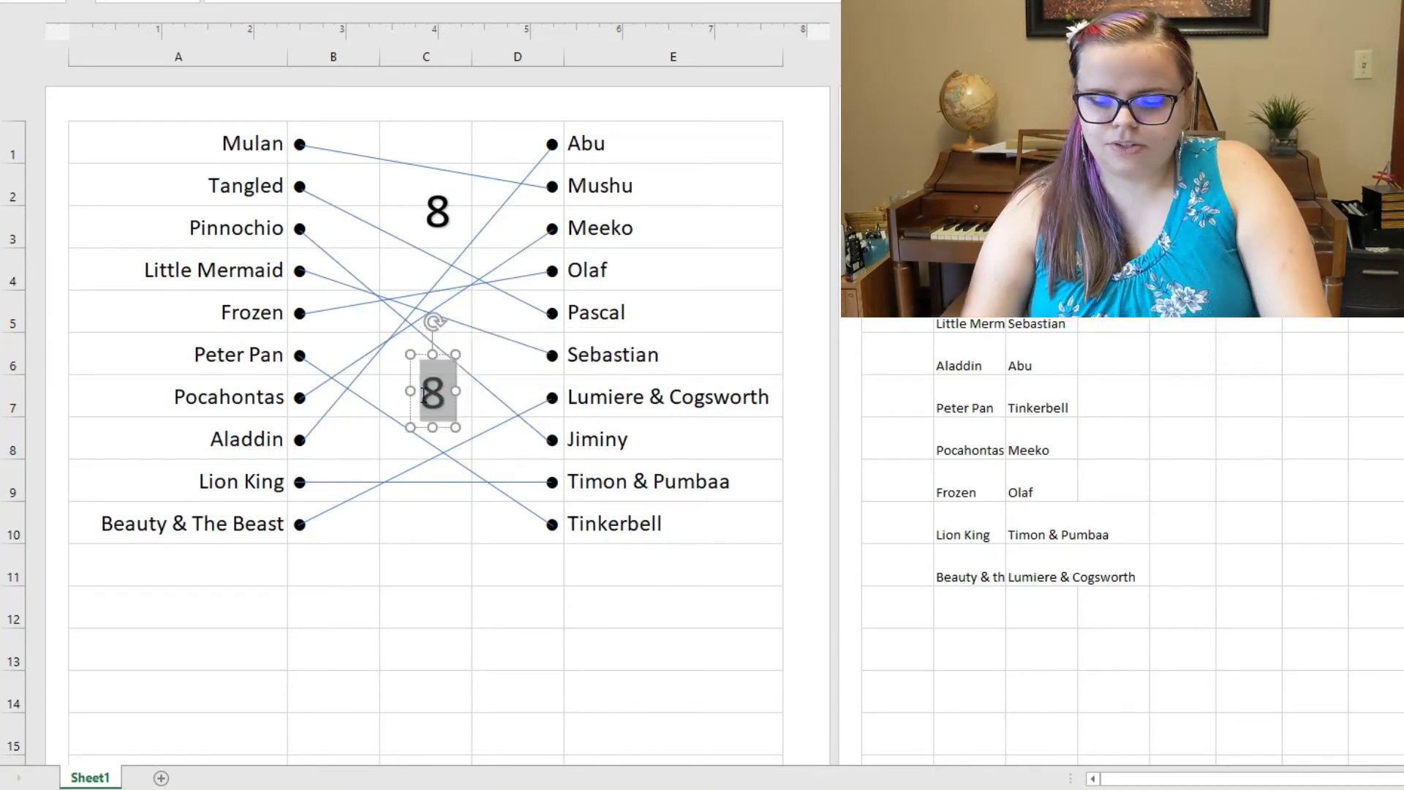
{"action": "type", "text": "15"}
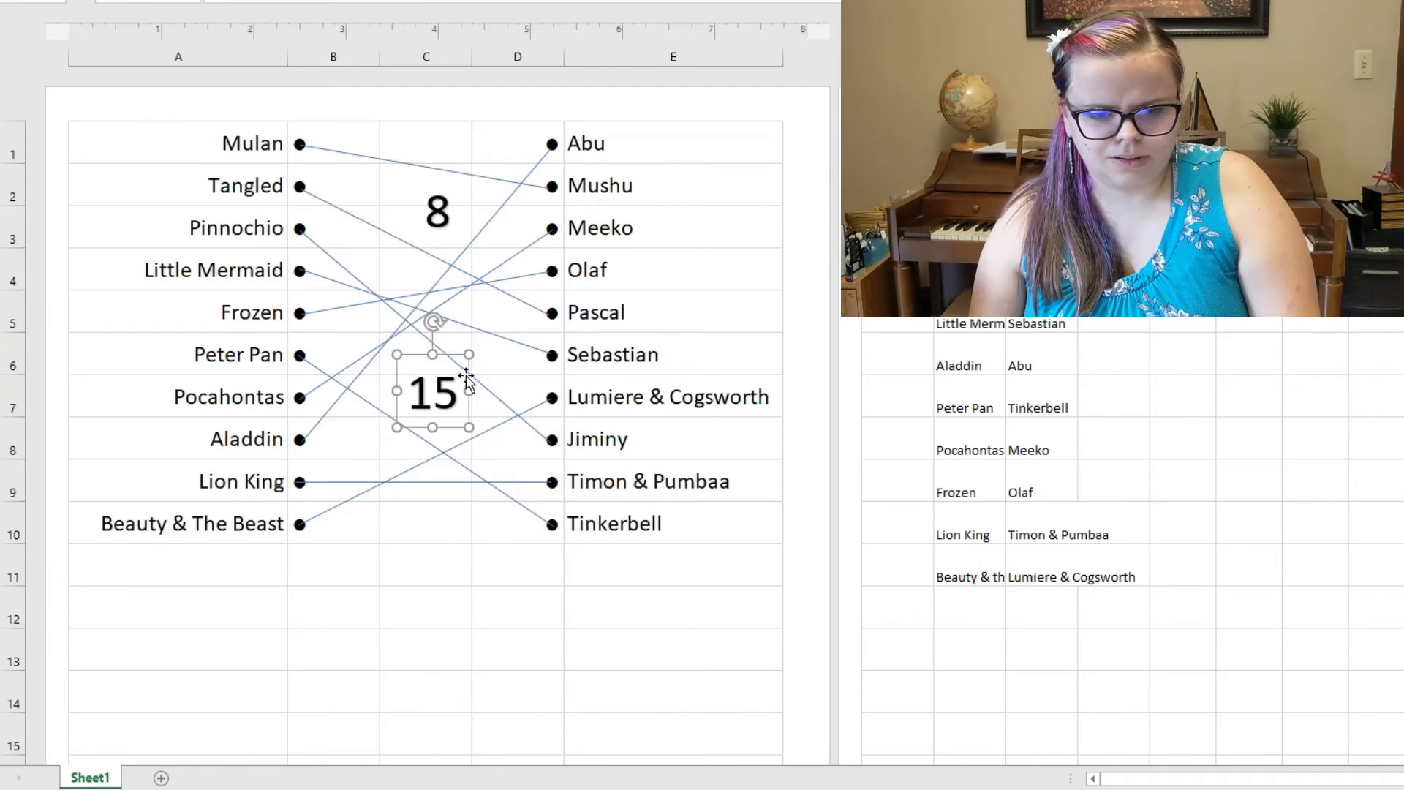
{"action": "left_click_drag", "start_coordinate": [471, 391], "coordinate": [389, 444]}
{"action": "left_click", "coordinate": [365, 453]}
{"action": "double_click", "coordinate": [367, 455]}
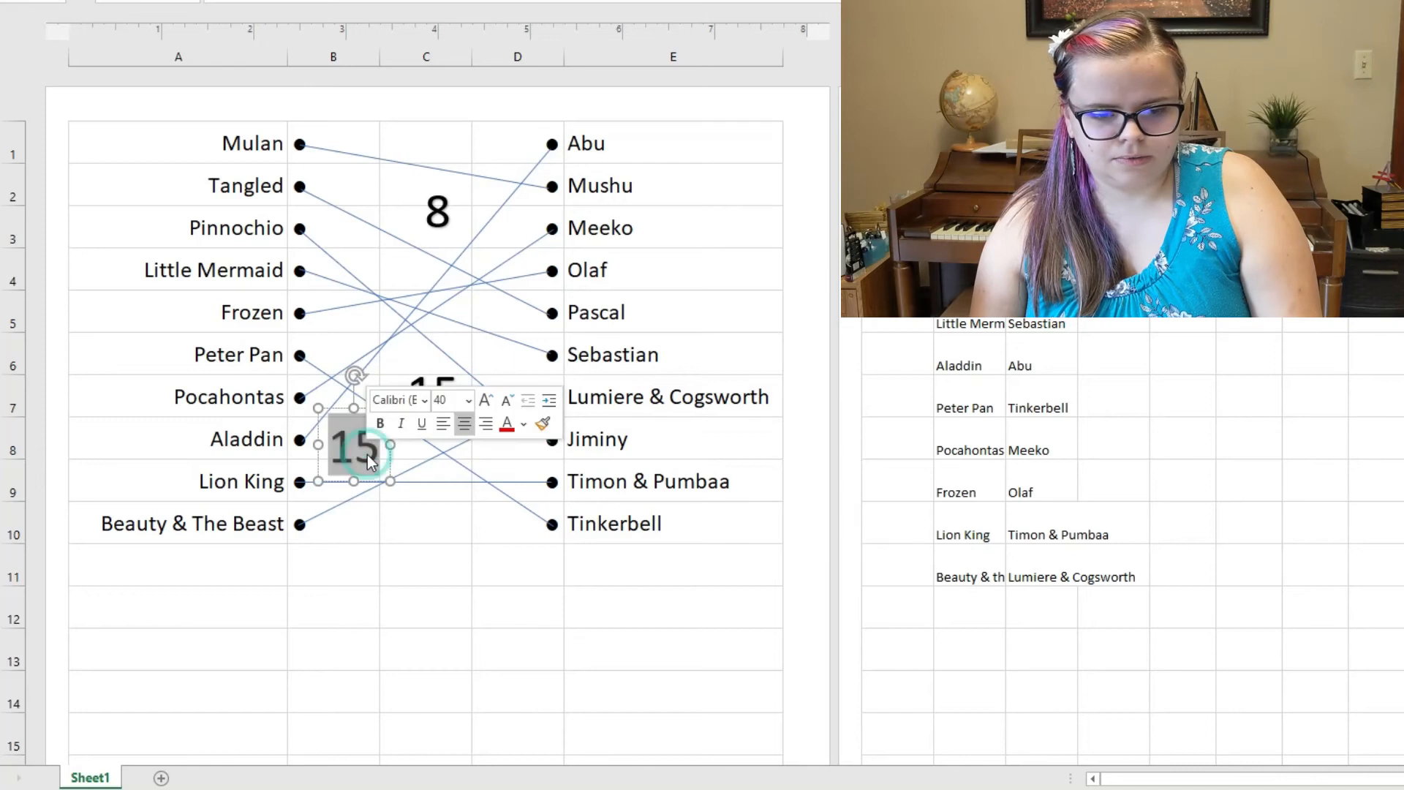
{"action": "type", "text": "4"}
{"action": "left_click", "coordinate": [384, 566]}
{"action": "left_click", "coordinate": [350, 436]}
{"action": "left_click_drag", "start_coordinate": [363, 409], "coordinate": [364, 414]}
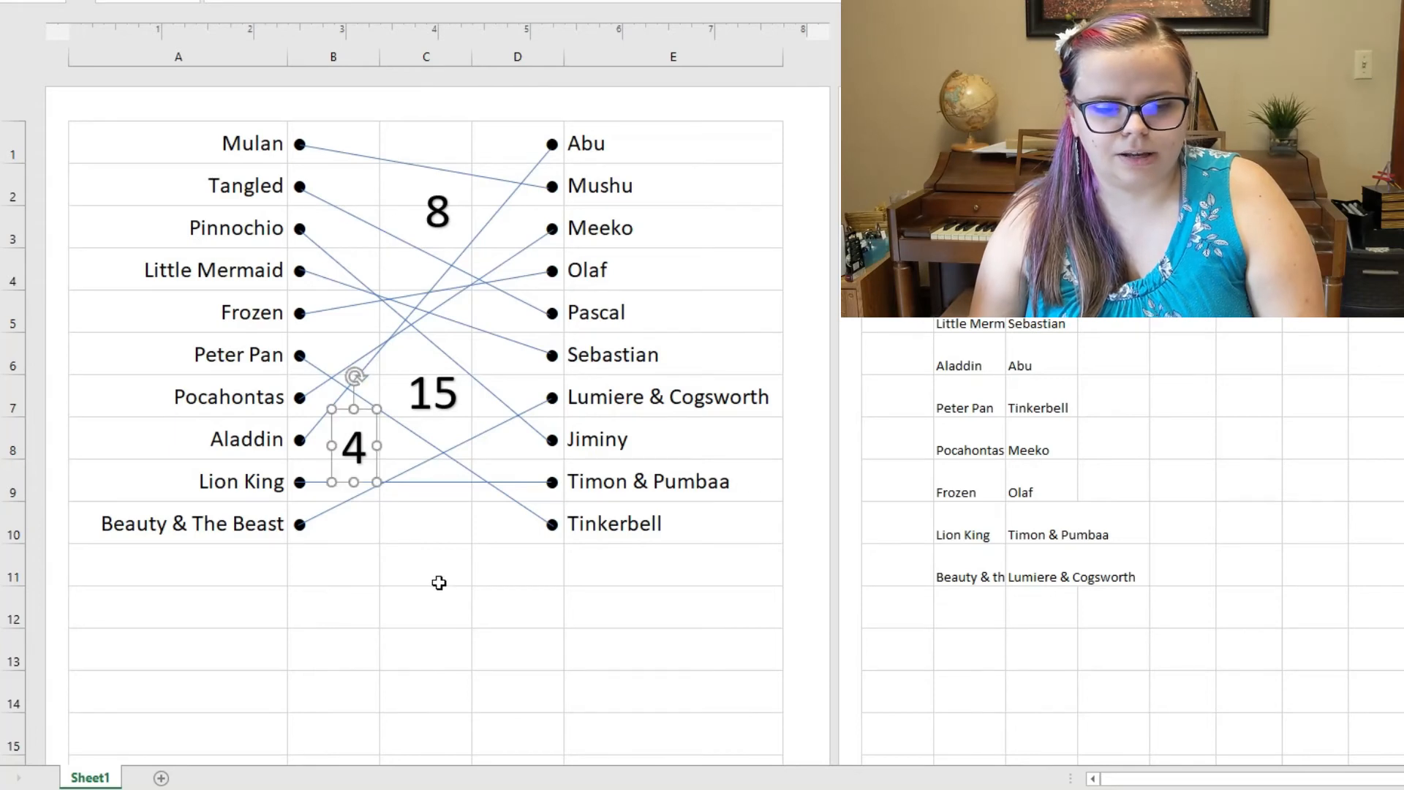
{"action": "left_click", "coordinate": [438, 580]}
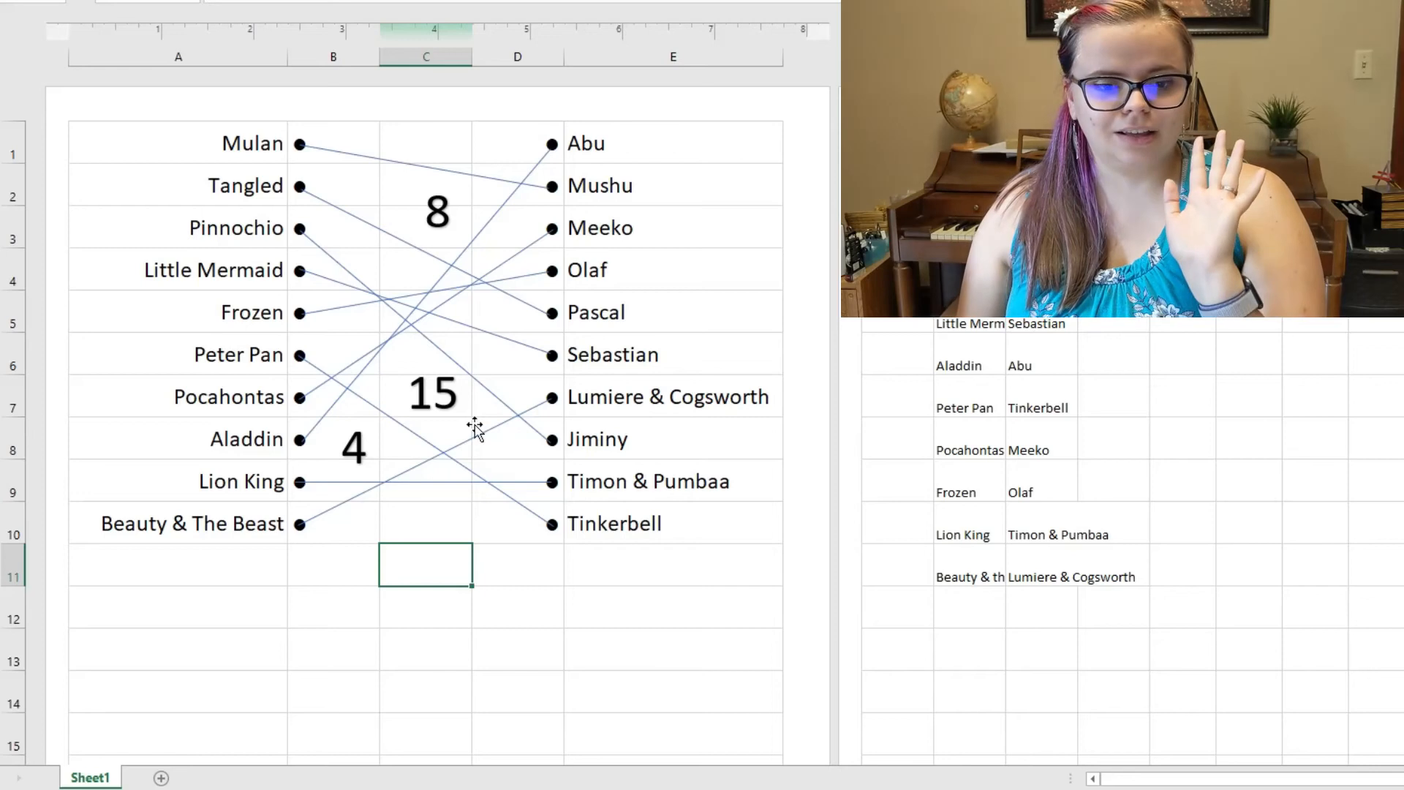
{"action": "left_click", "coordinate": [444, 390]}
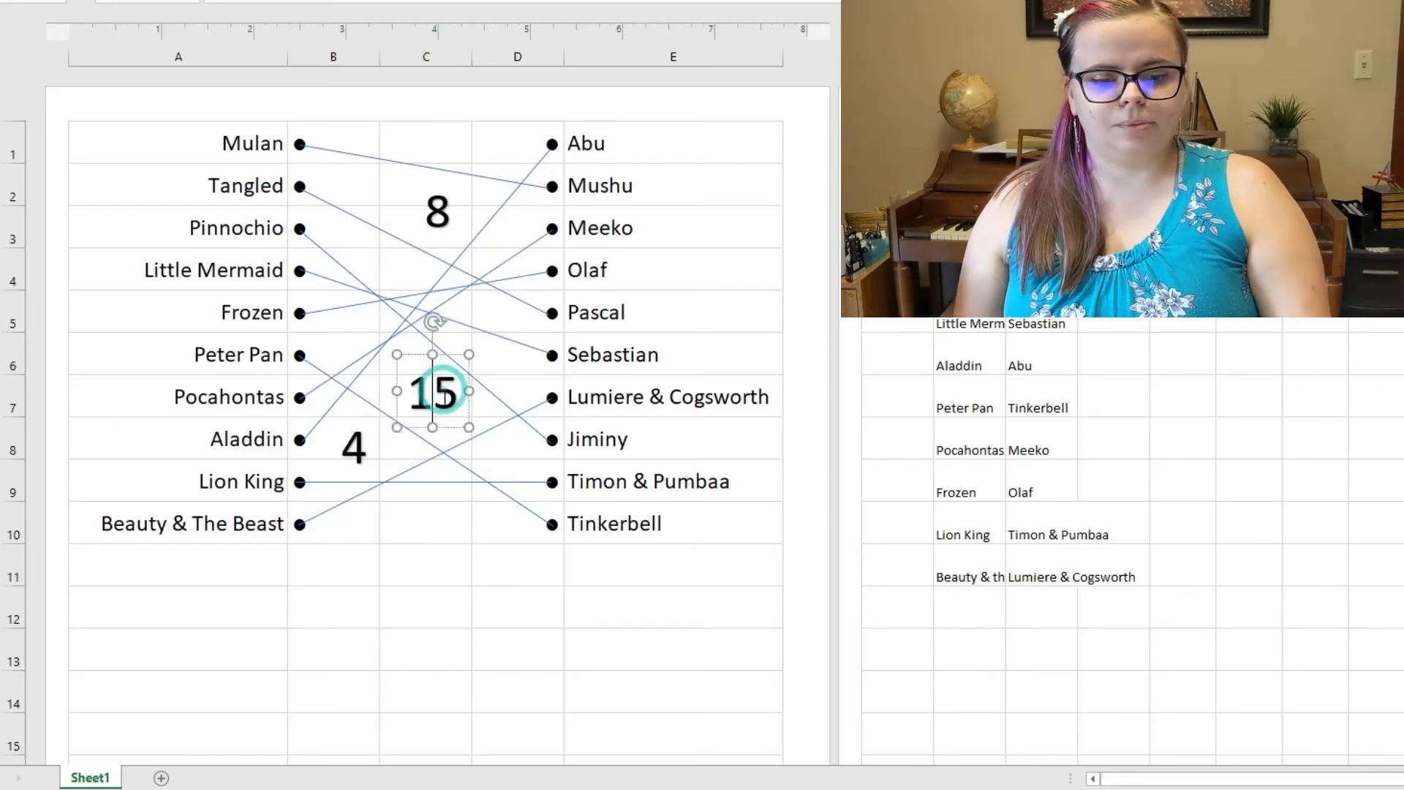
{"action": "type", "text": "c"}
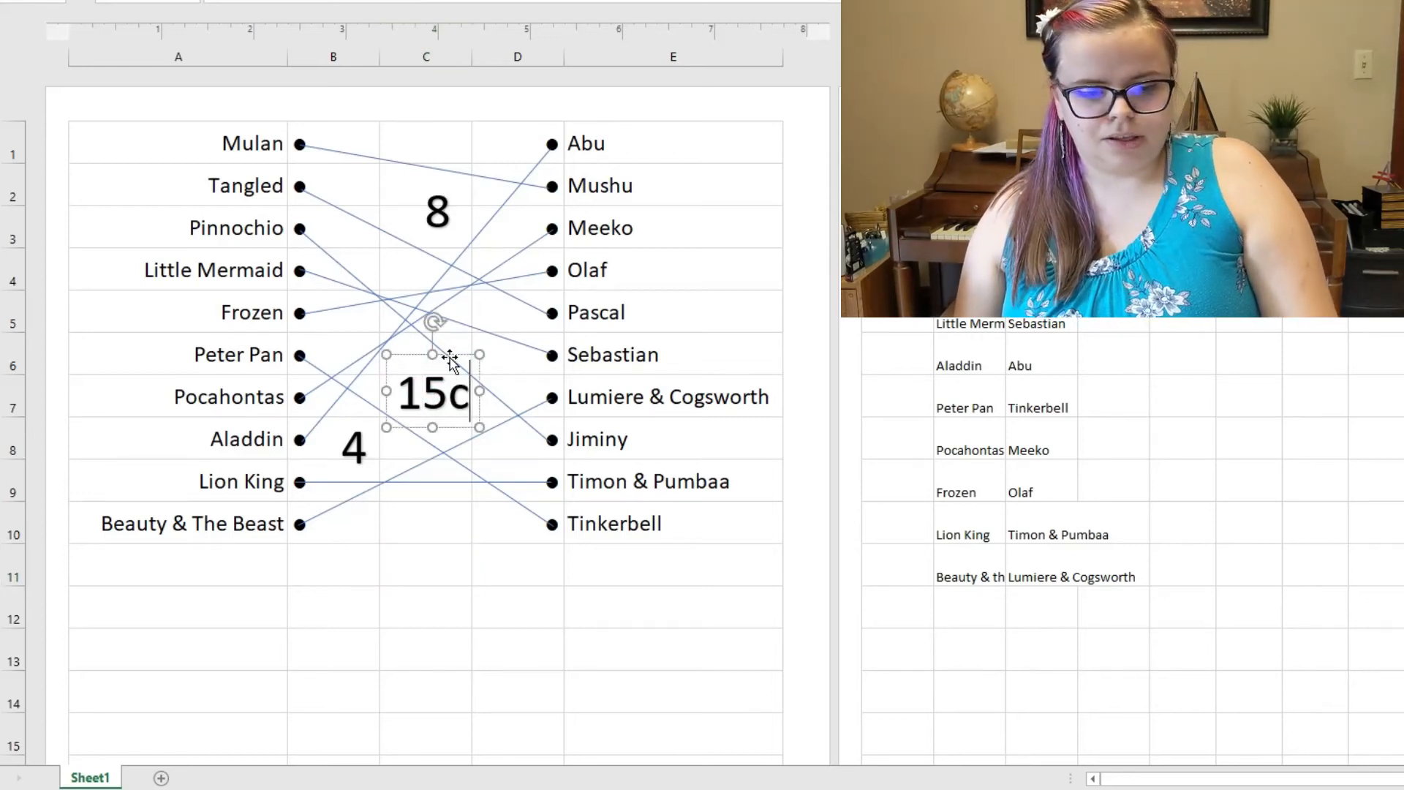
{"action": "key", "text": "BackSpace"}
Step: Duplicate the WordArt 15, place the copy between columns B and C across rows 1 and 2, and change it to 22
{"action": "left_click", "coordinate": [444, 351]}
{"action": "left_click", "coordinate": [445, 354]}
{"action": "left_click", "coordinate": [446, 356]}
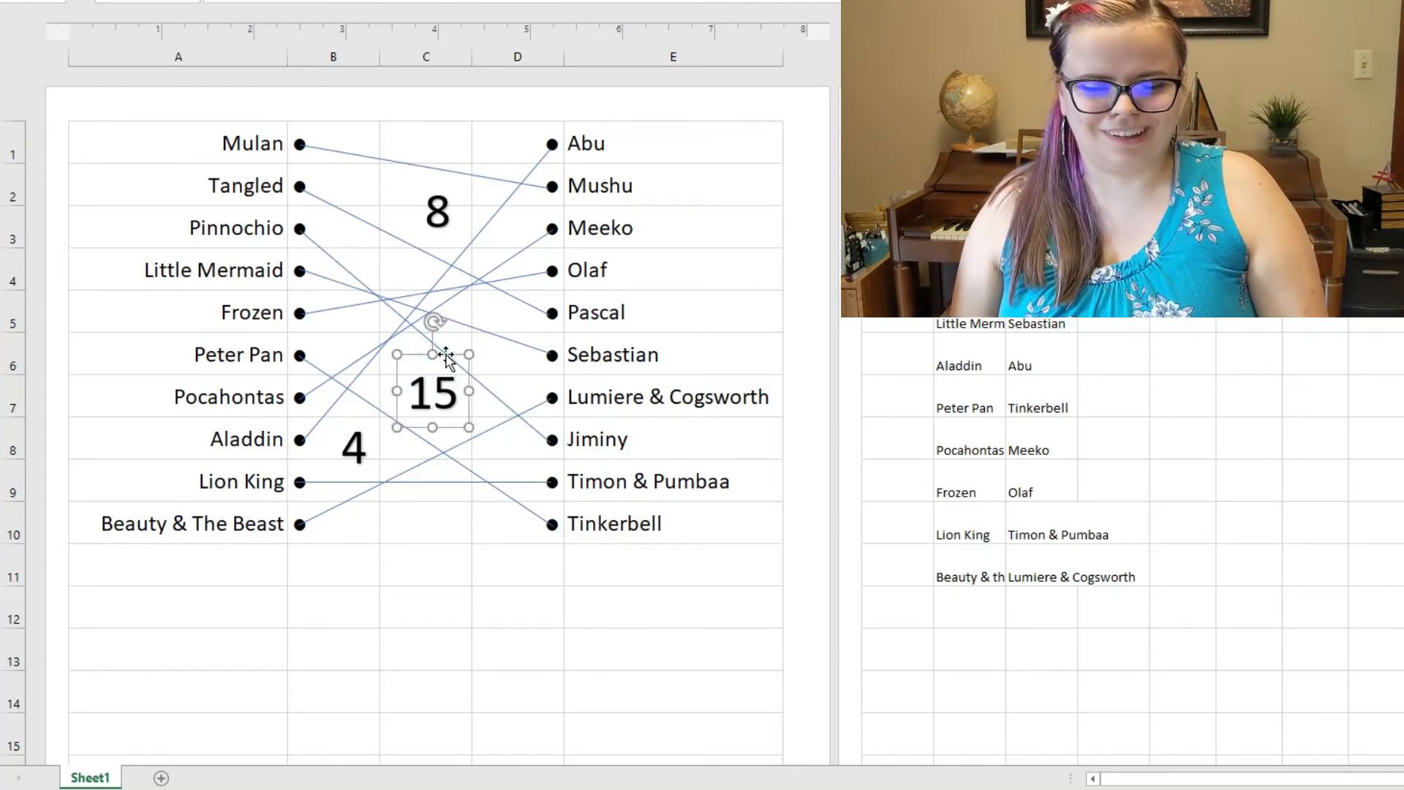
{"action": "left_click_drag", "start_coordinate": [446, 356], "coordinate": [398, 123]}
{"action": "left_click_drag", "start_coordinate": [467, 365], "coordinate": [400, 122]}
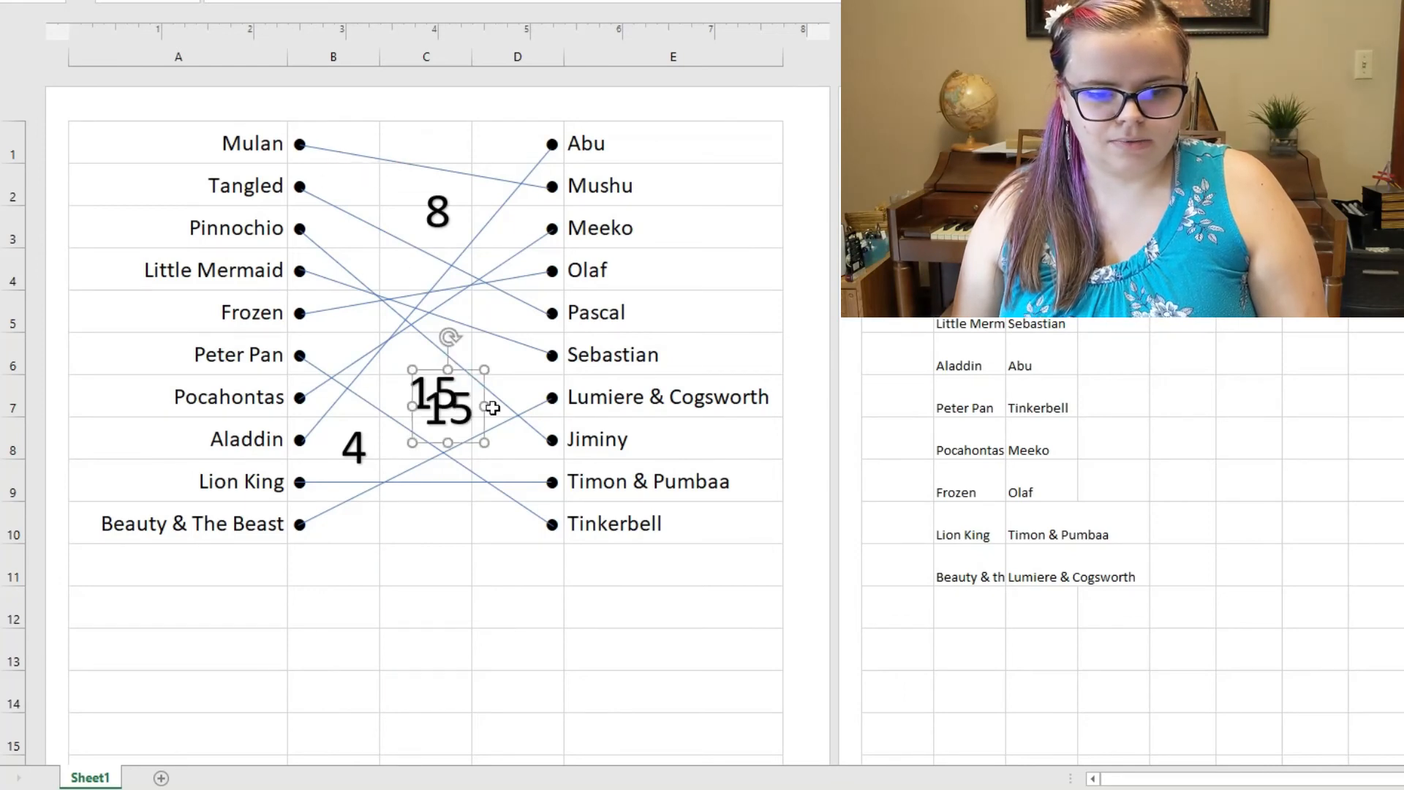
{"action": "left_click_drag", "start_coordinate": [468, 369], "coordinate": [389, 128]}
{"action": "double_click", "coordinate": [395, 167]}
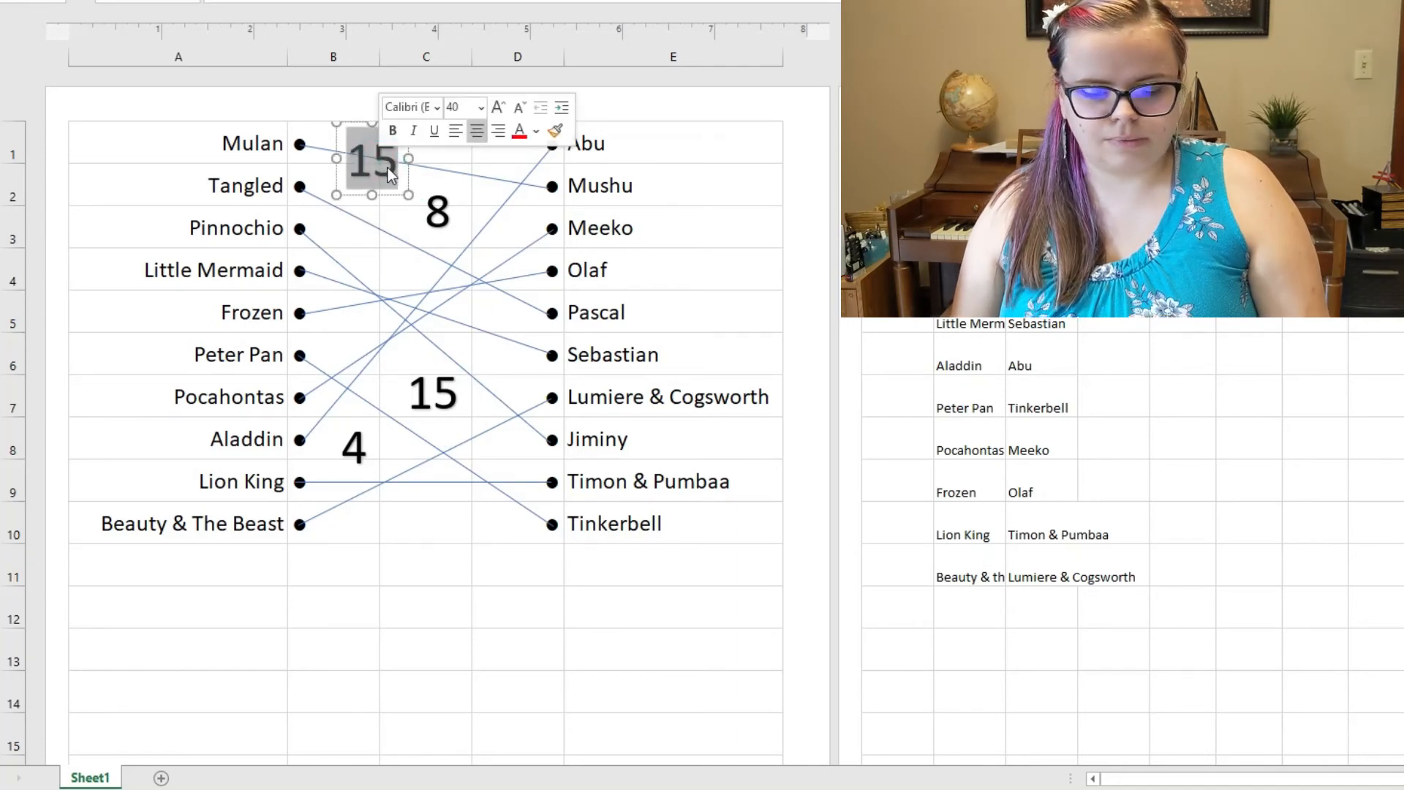
{"action": "type", "text": "22"}
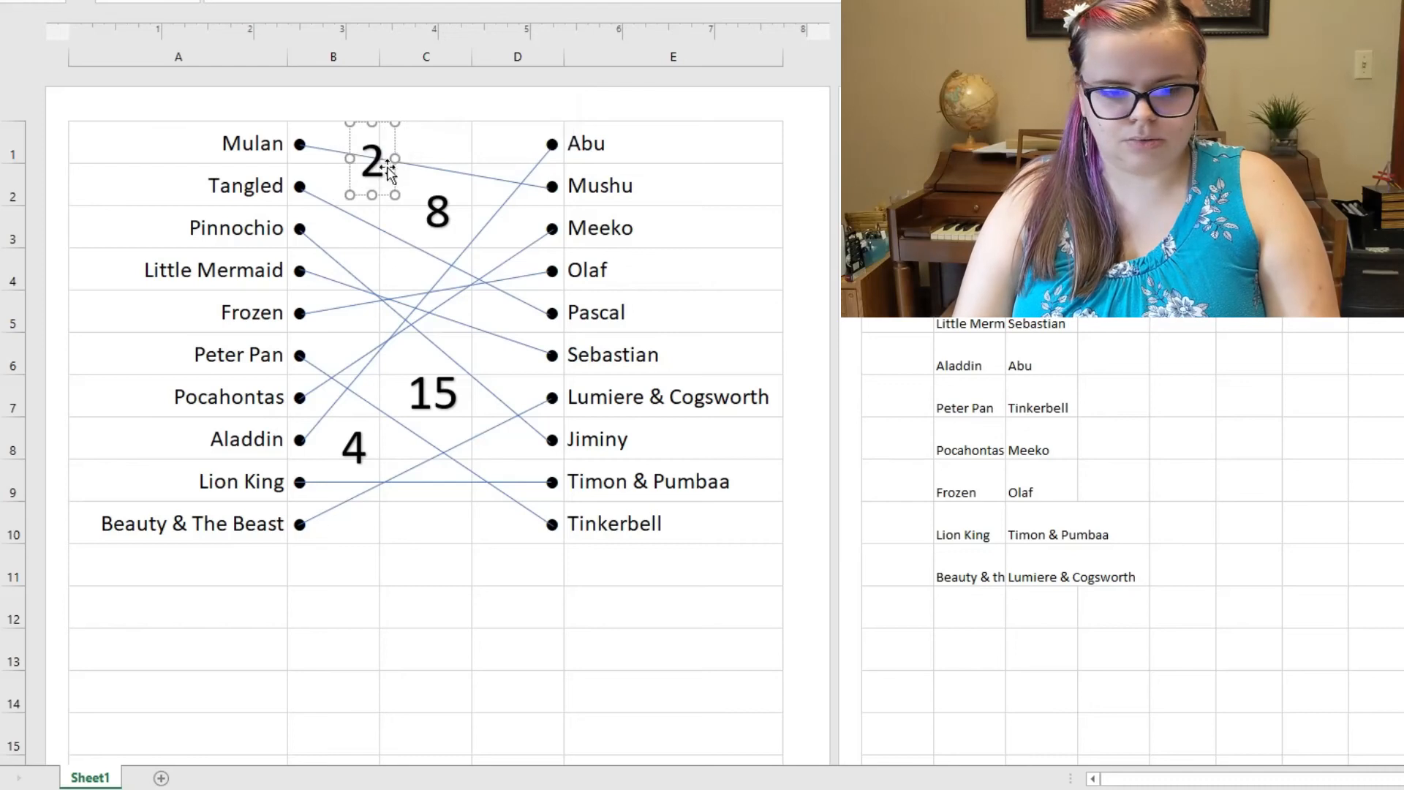
Step: Duplicate the WordArt 8, place the copy in column B across rows 4 and 5, and change it to 7
{"action": "left_click", "coordinate": [448, 219]}
{"action": "left_click", "coordinate": [450, 173]}
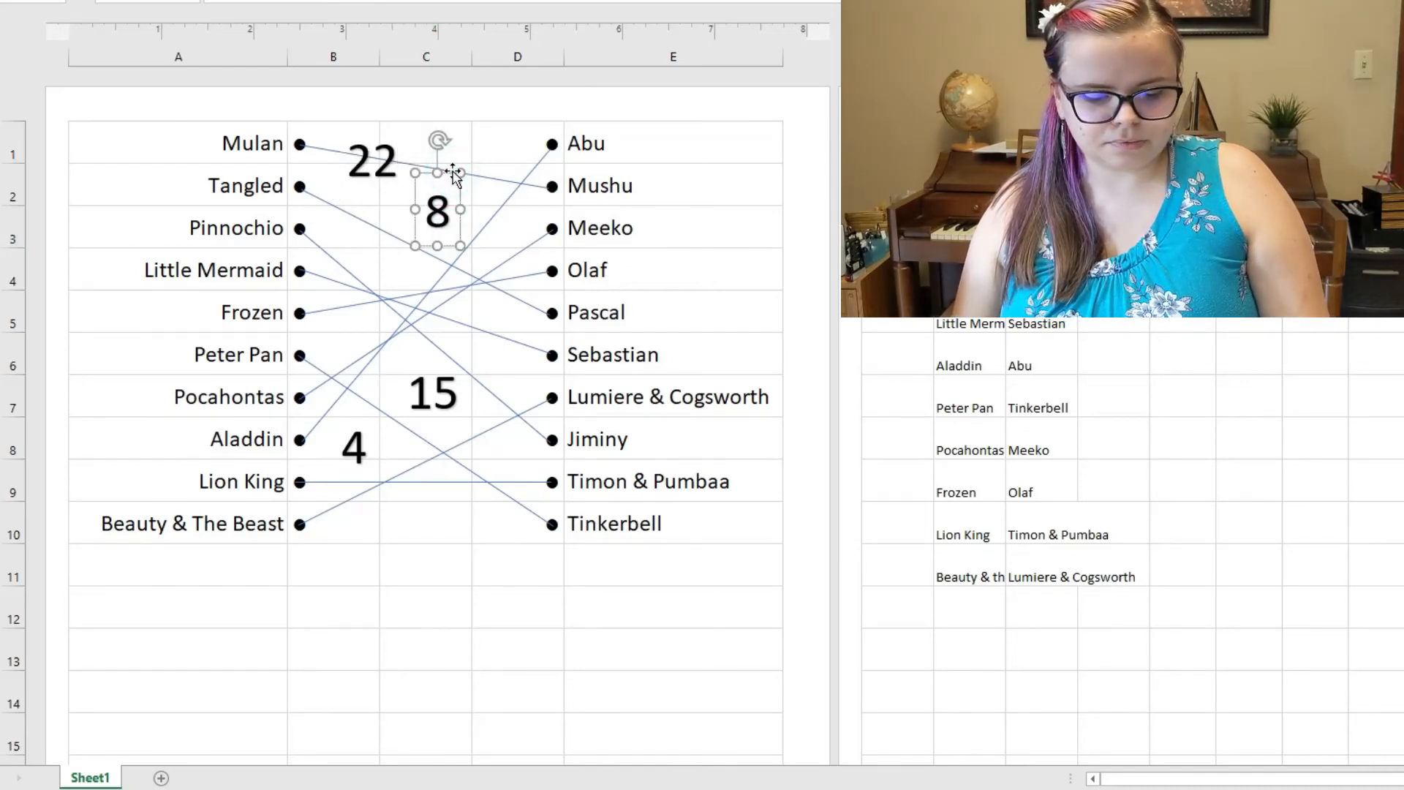
{"action": "left_click_drag", "start_coordinate": [457, 204], "coordinate": [472, 219]}
{"action": "left_click_drag", "start_coordinate": [476, 213], "coordinate": [383, 269]}
{"action": "double_click", "coordinate": [360, 287]}
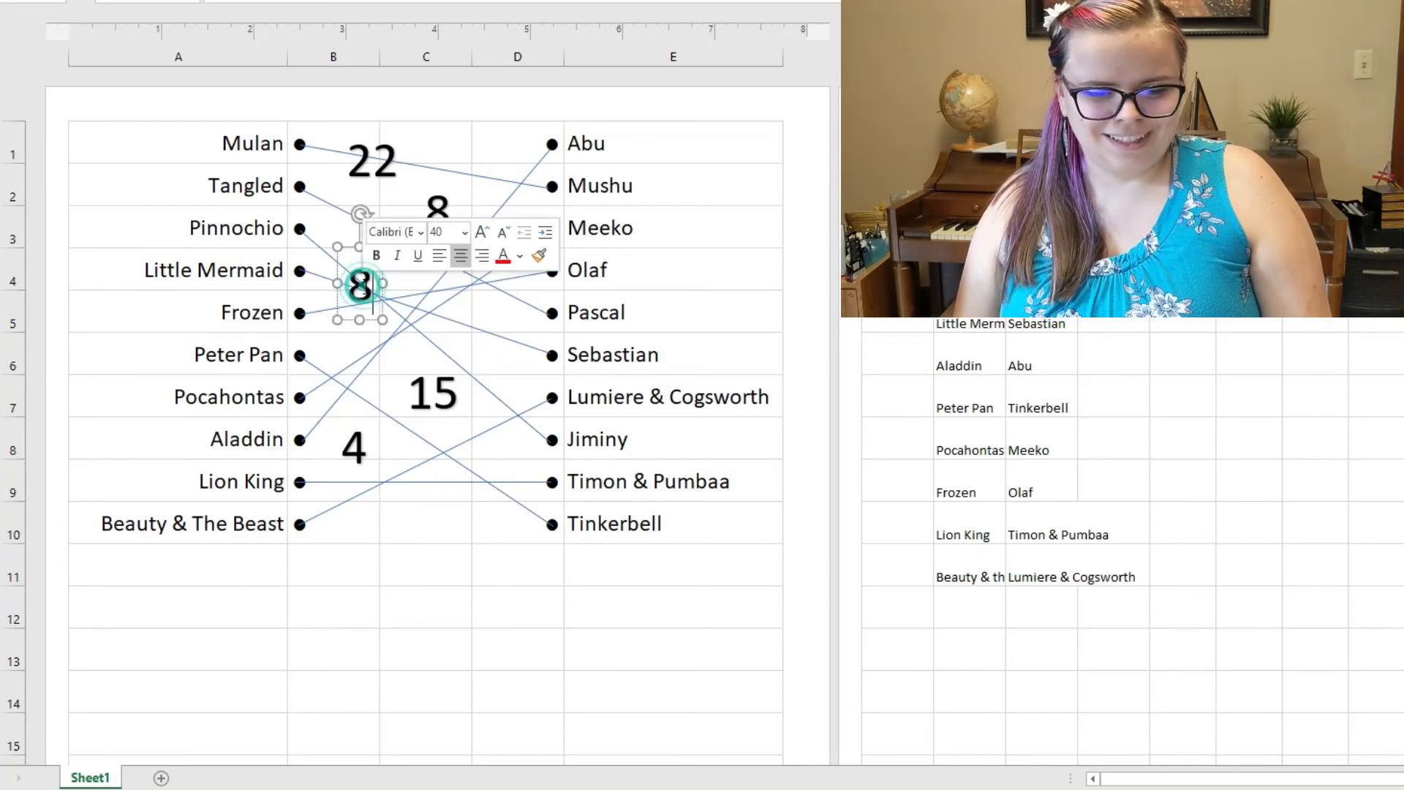
{"action": "key", "text": "BackSpace"}
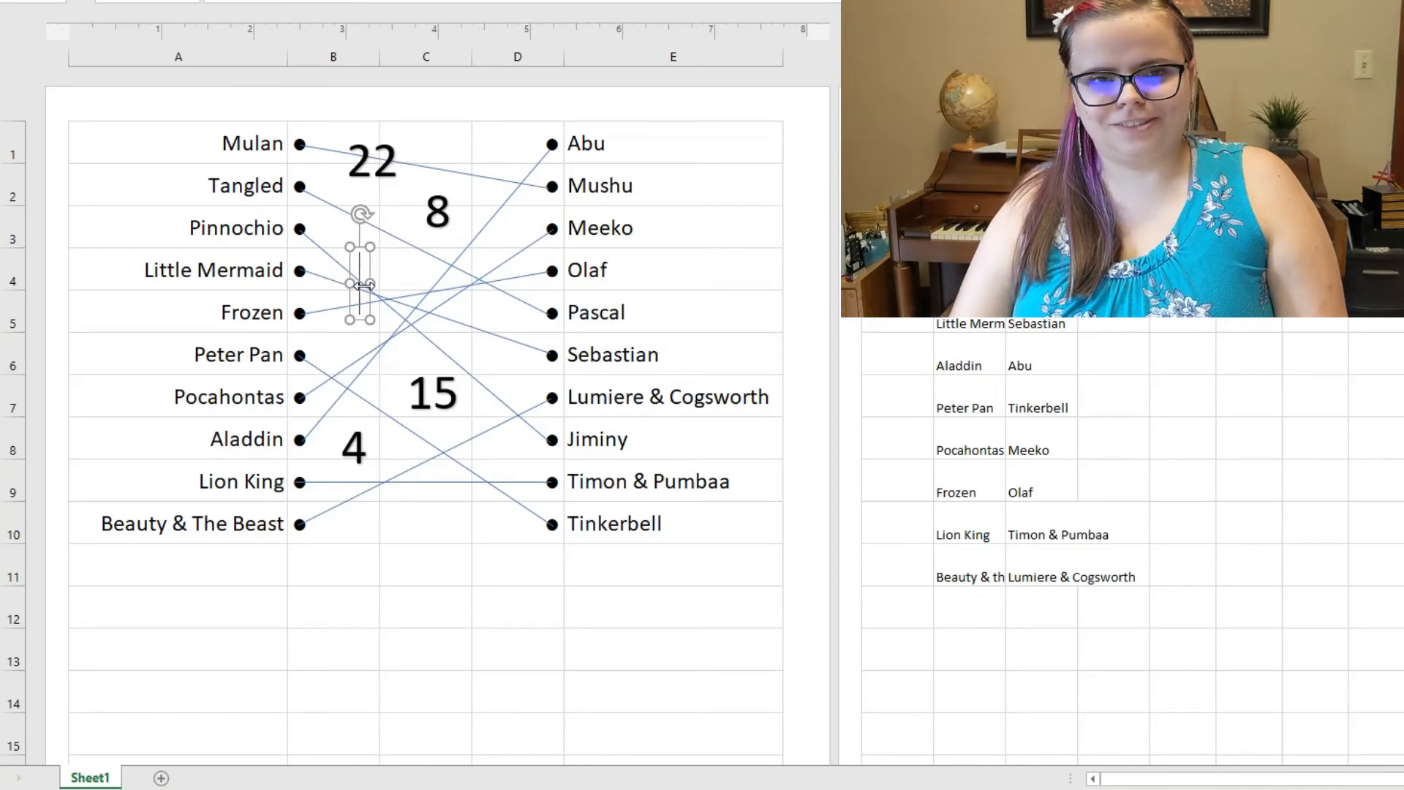
{"action": "type", "text": "7"}
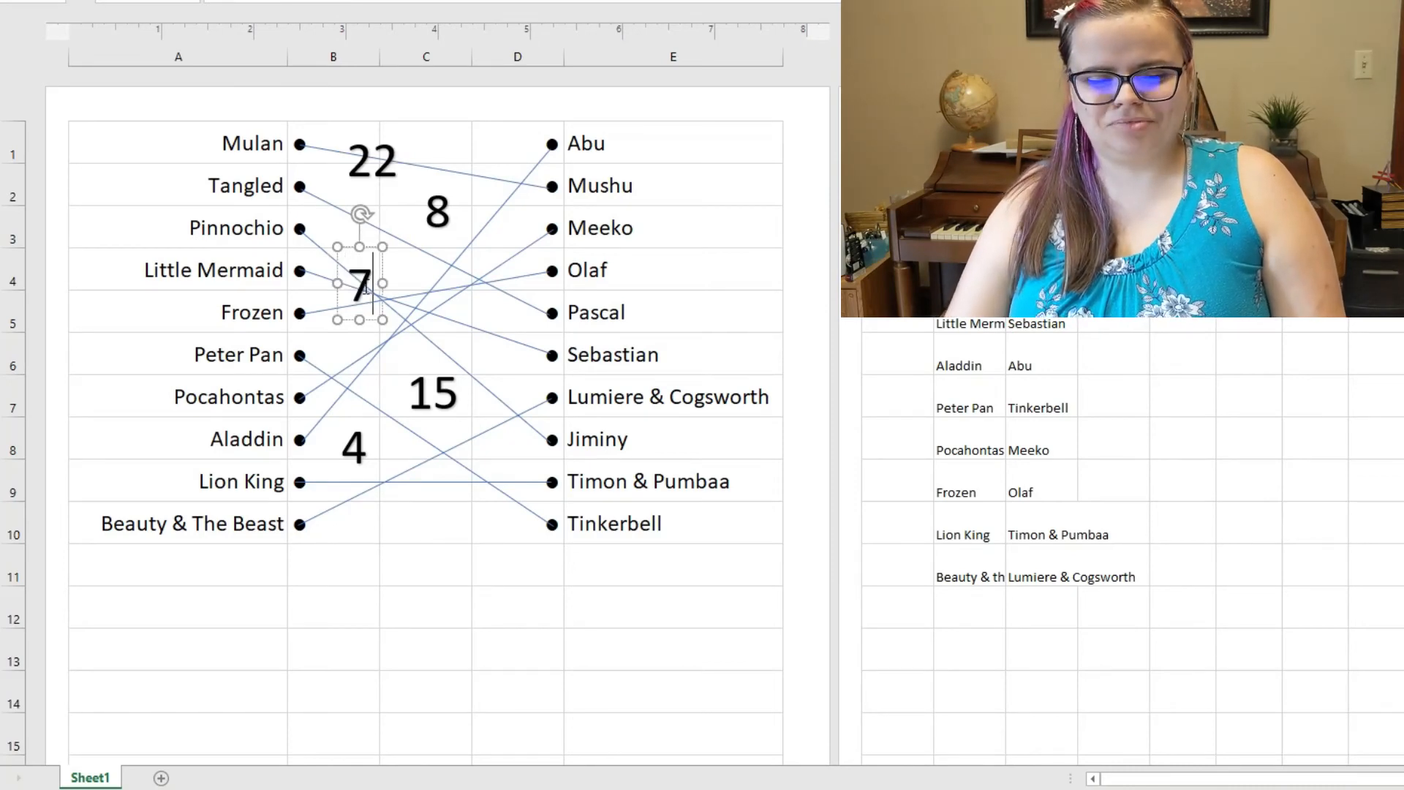
Step: Add duplicated WordArt numbers 13 in column D at row 2 and 26 between columns C and D near row 4
{"action": "key", "text": "ctrl+d"}
{"action": "left_click_drag", "start_coordinate": [397, 282], "coordinate": [490, 250]}
{"action": "double_click", "coordinate": [502, 187]}
{"action": "type", "text": "13"}
{"action": "key", "text": "ctrl+d"}
{"action": "double_click", "coordinate": [465, 284]}
{"action": "type", "text": "26"}
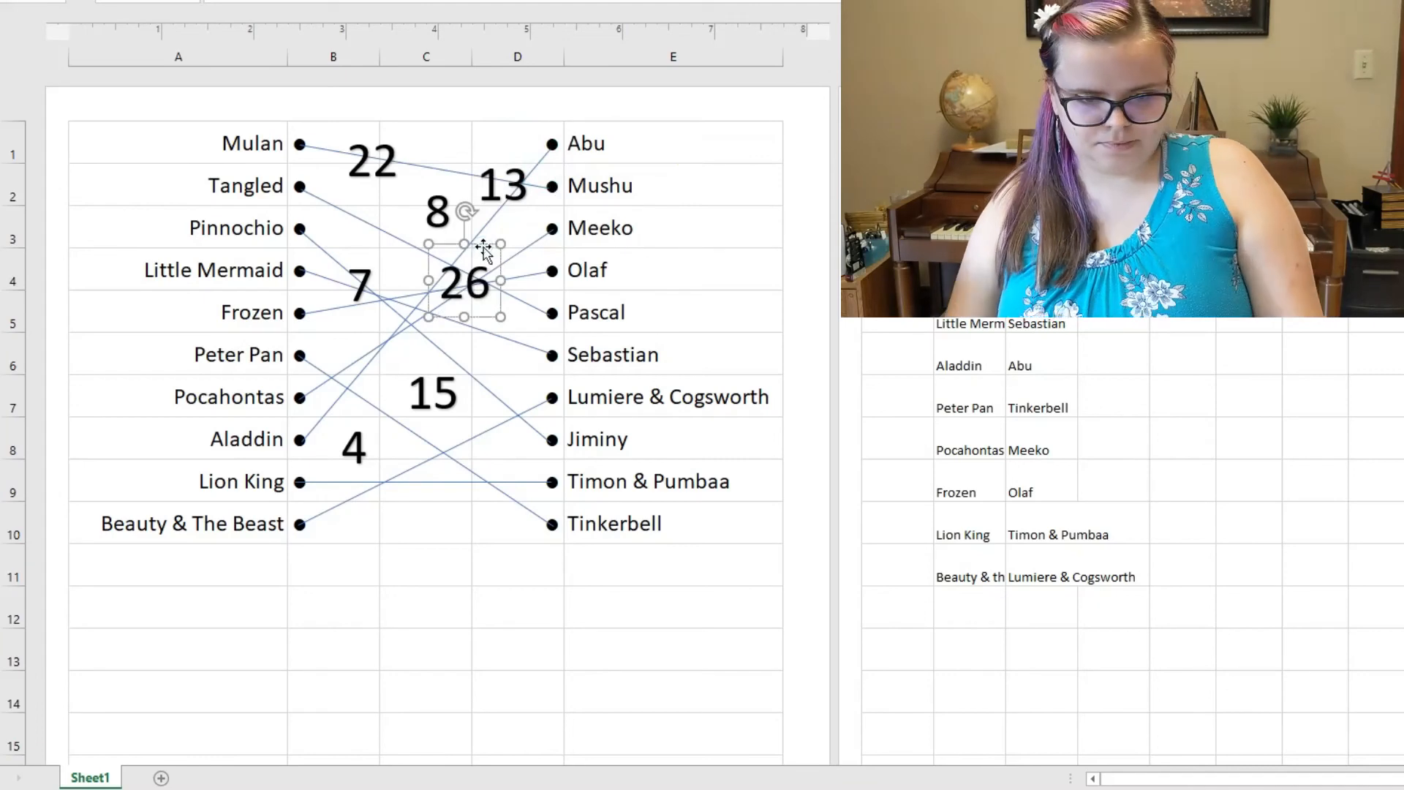
Step: Add duplicated WordArt numbers 30 in column B across rows 6 and 7, and 2 near column B's edge at row 3
{"action": "type", "text": "0"}
{"action": "key", "text": "ctrl+d"}
{"action": "double_click", "coordinate": [456, 455]}
{"action": "left_click_drag", "start_coordinate": [334, 375], "coordinate": [381, 185]}
{"action": "type", "text": "2"}
Step: Add duplicated WordArt numbers 25 in column D across rows 5 and 6, and 9 in column C near row 8
{"action": "key", "text": "ctrl+d"}
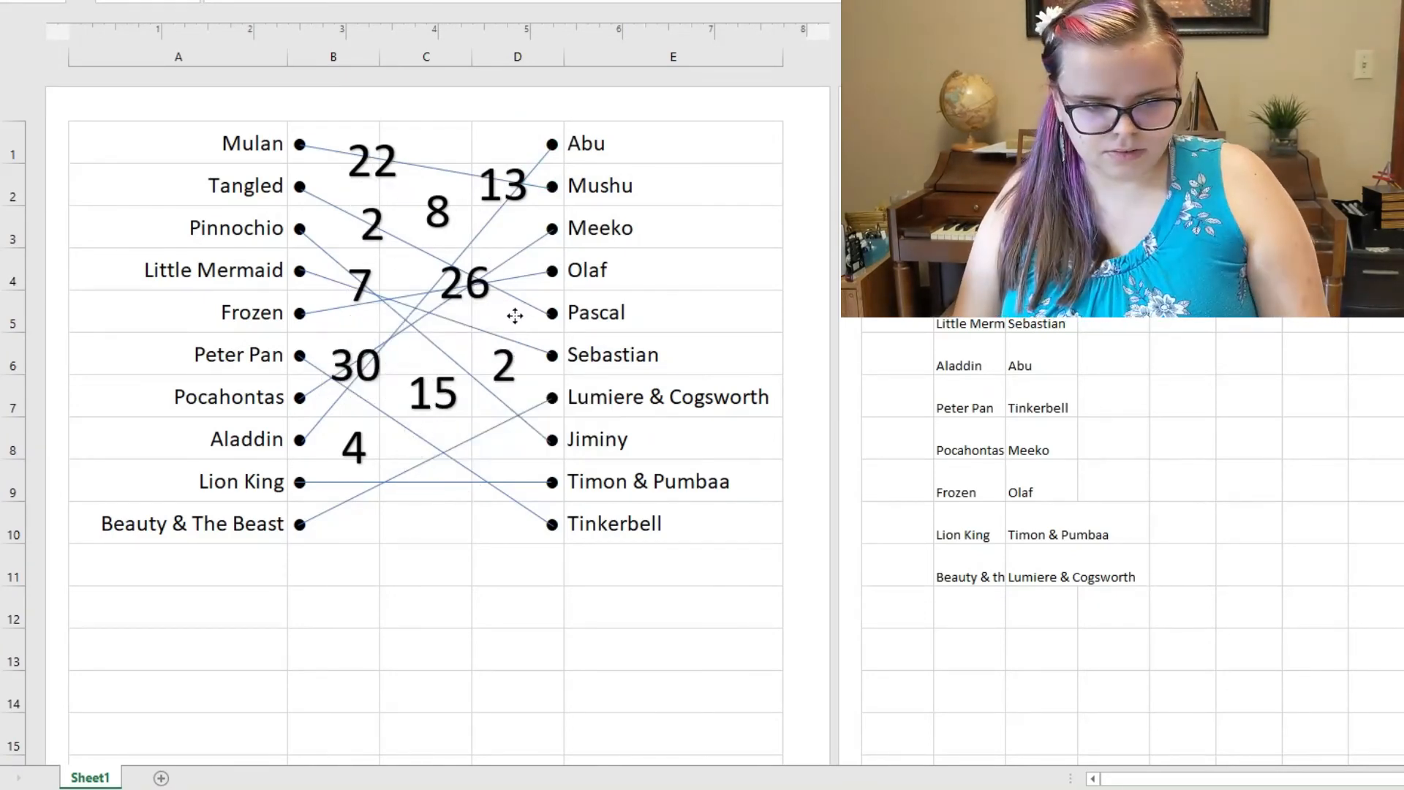
{"action": "type", "text": "25"}
{"action": "key", "text": "ctrl+d"}
{"action": "left_click_drag", "start_coordinate": [439, 444], "coordinate": [427, 490]}
{"action": "double_click", "coordinate": [454, 459]}
{"action": "type", "text": "9"}
Step: Add duplicated WordArt numbers 11 in column D at row 9, and 5 in column D across rows 7 and 8
{"action": "key", "text": "ctrl+d"}
{"action": "left_click_drag", "start_coordinate": [441, 433], "coordinate": [539, 405]}
{"action": "double_click", "coordinate": [484, 486]}
{"action": "type", "text": "11"}
{"action": "key", "text": "ctrl+d"}
{"action": "left_click", "coordinate": [529, 399]}
{"action": "double_click", "coordinate": [529, 399]}
{"action": "type", "text": "5"}
Step: Add another duplicated WordArt number in column C at row 5 and change it to 18
{"action": "left_click", "coordinate": [382, 261]}
{"action": "key", "text": "ctrl+d"}
{"action": "double_click", "coordinate": [406, 320]}
{"action": "left_click_drag", "start_coordinate": [385, 263], "coordinate": [421, 269]}
{"action": "type", "text": "18"}
{"action": "left_click", "coordinate": [518, 649]}
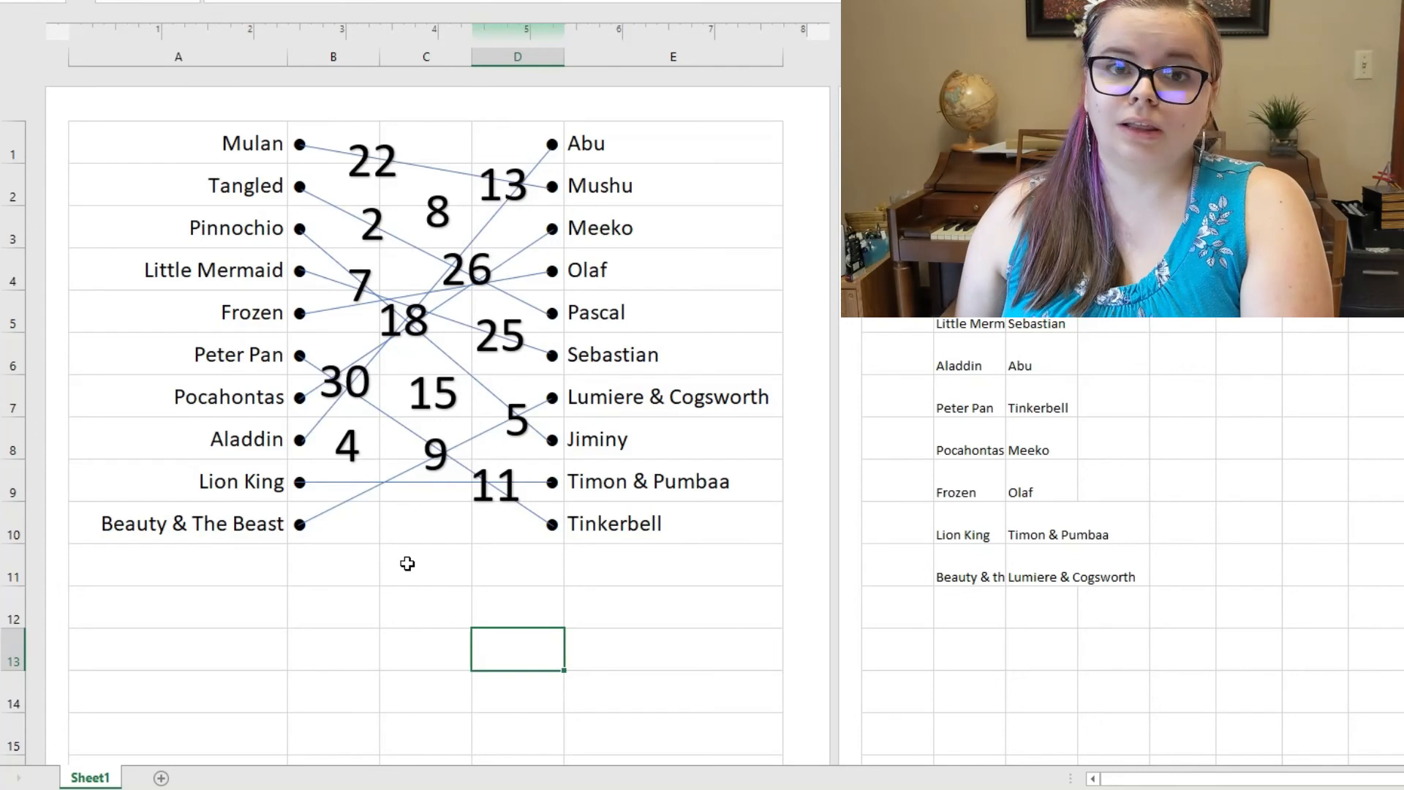
Step: Delete the answer line joining Beauty & The Beast to Lumiere & Cogsworth
{"action": "left_click", "coordinate": [354, 498]}
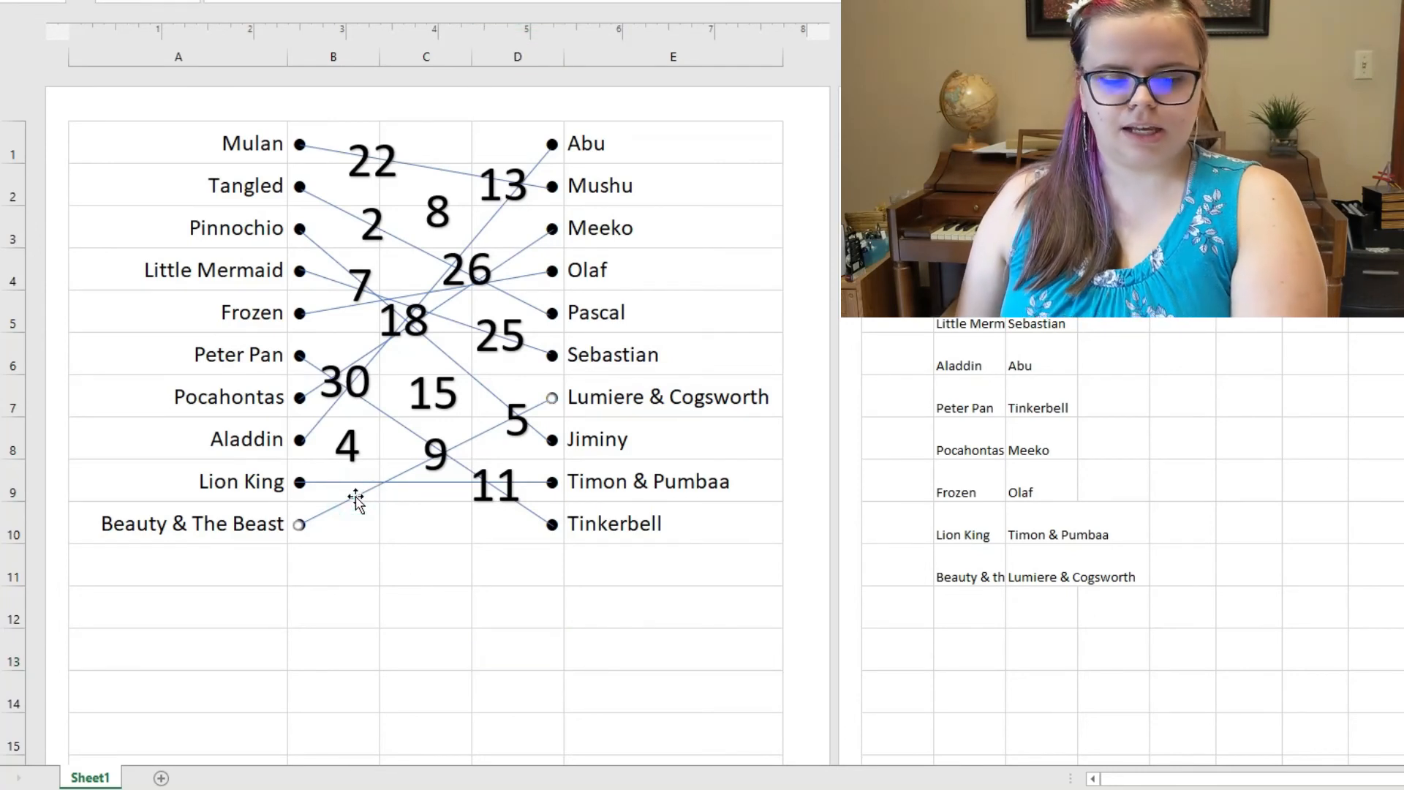
{"action": "key", "text": "Delete"}
{"action": "left_click", "coordinate": [357, 486]}
{"action": "key", "text": "Delete"}
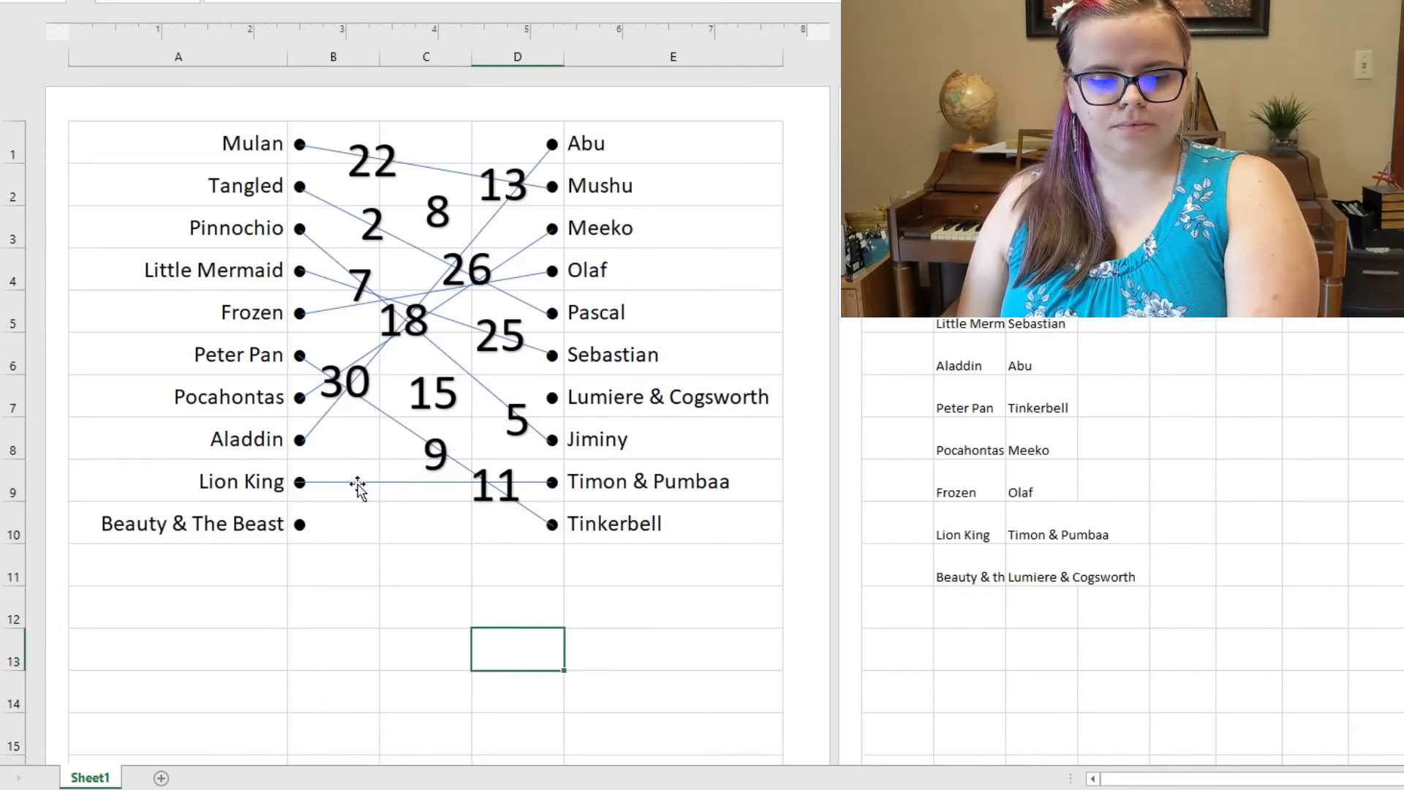
{"action": "key", "text": "ctrl+z"}
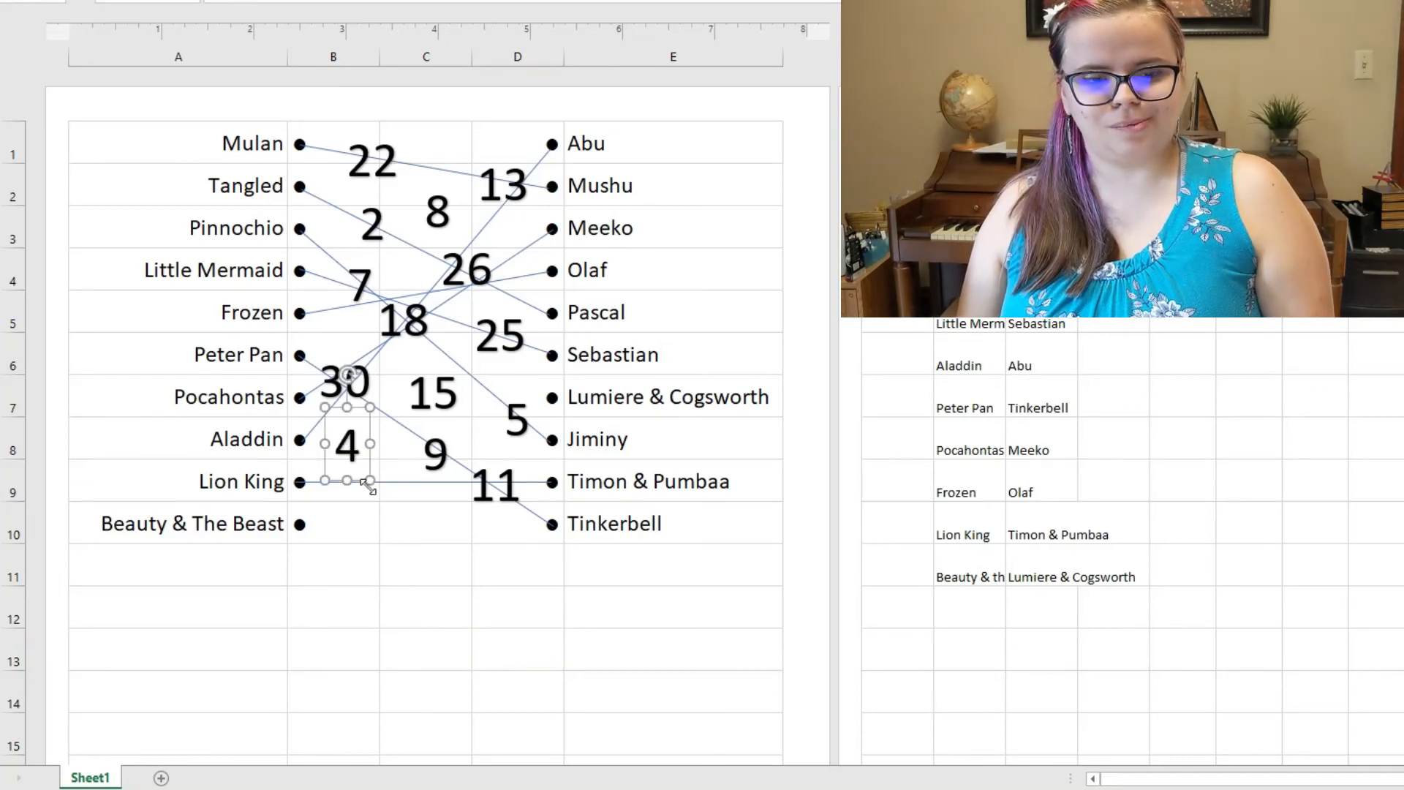
Step: Delete the nine remaining answer lines between the movies and sidekicks, keeping all the WordArt numbers
{"action": "left_click", "coordinate": [401, 484]}
{"action": "key", "text": "Delete"}
{"action": "left_click", "coordinate": [377, 348]}
{"action": "key", "text": "Delete"}
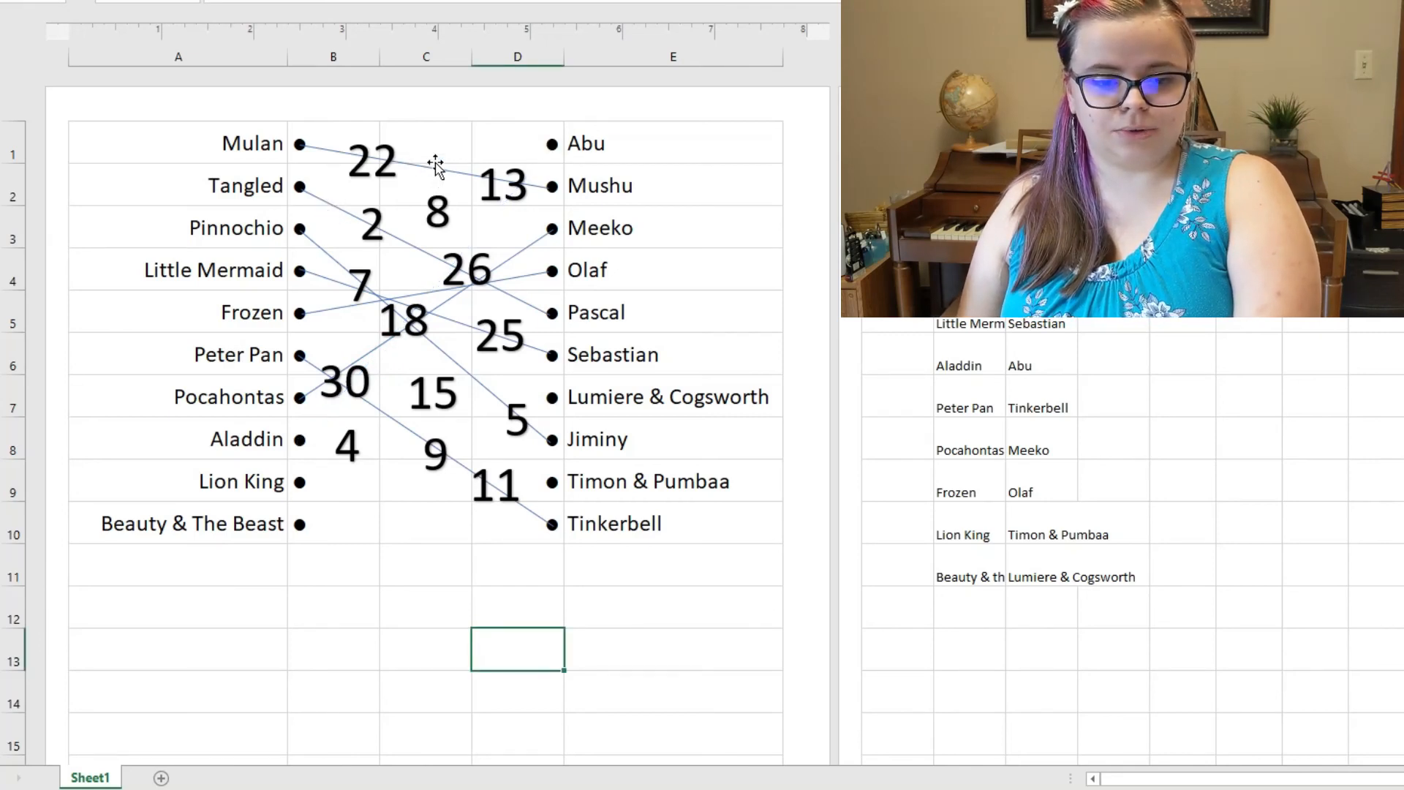
{"action": "left_click", "coordinate": [331, 212]}
{"action": "key", "text": "Delete"}
{"action": "left_click", "coordinate": [313, 241]}
{"action": "key", "text": "Delete"}
{"action": "left_click", "coordinate": [322, 275]}
{"action": "key", "text": "Delete"}
{"action": "left_click", "coordinate": [318, 312]}
{"action": "key", "text": "Delete"}
{"action": "left_click", "coordinate": [386, 416]}
{"action": "key", "text": "Delete"}
{"action": "left_click", "coordinate": [524, 256]}
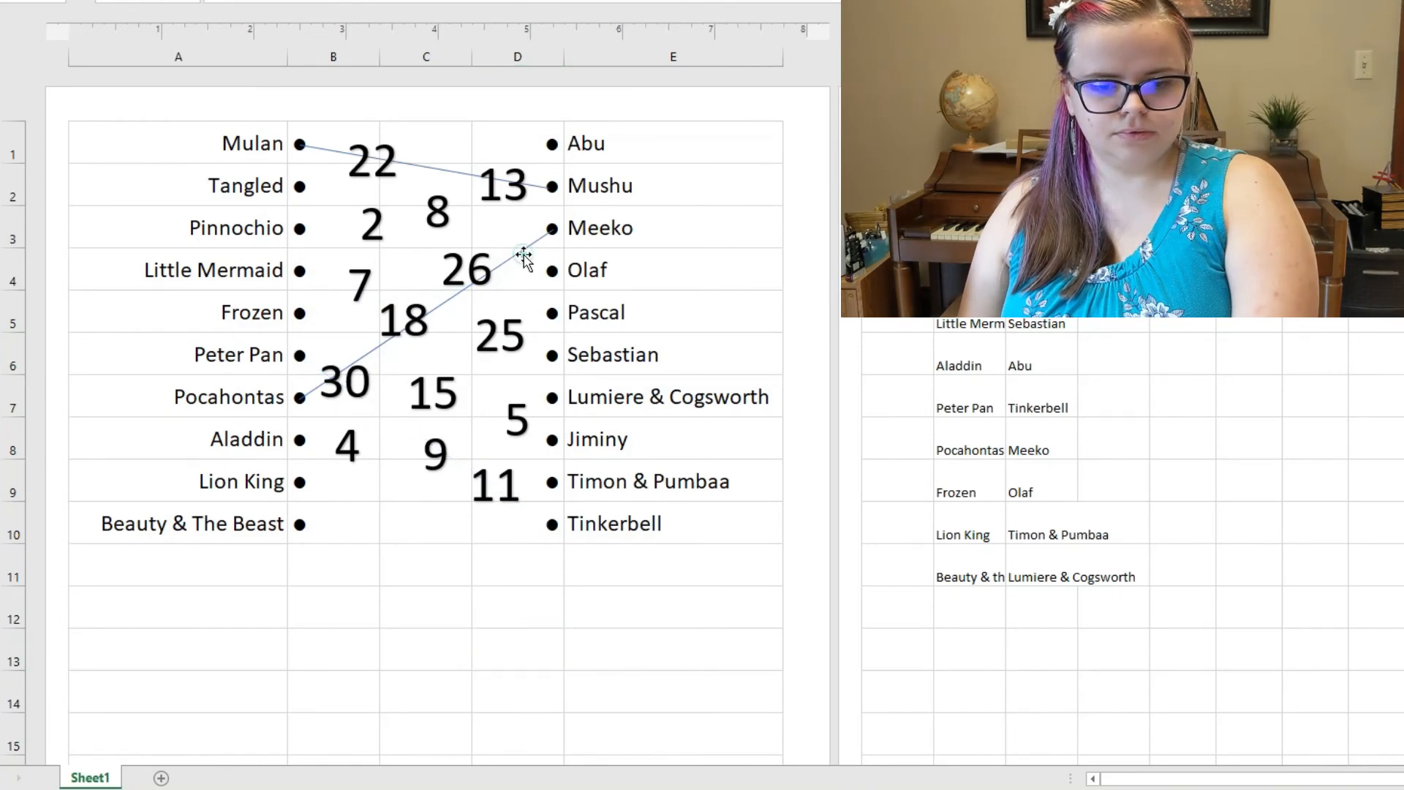
{"action": "key", "text": "Delete"}
{"action": "left_click", "coordinate": [731, 644]}
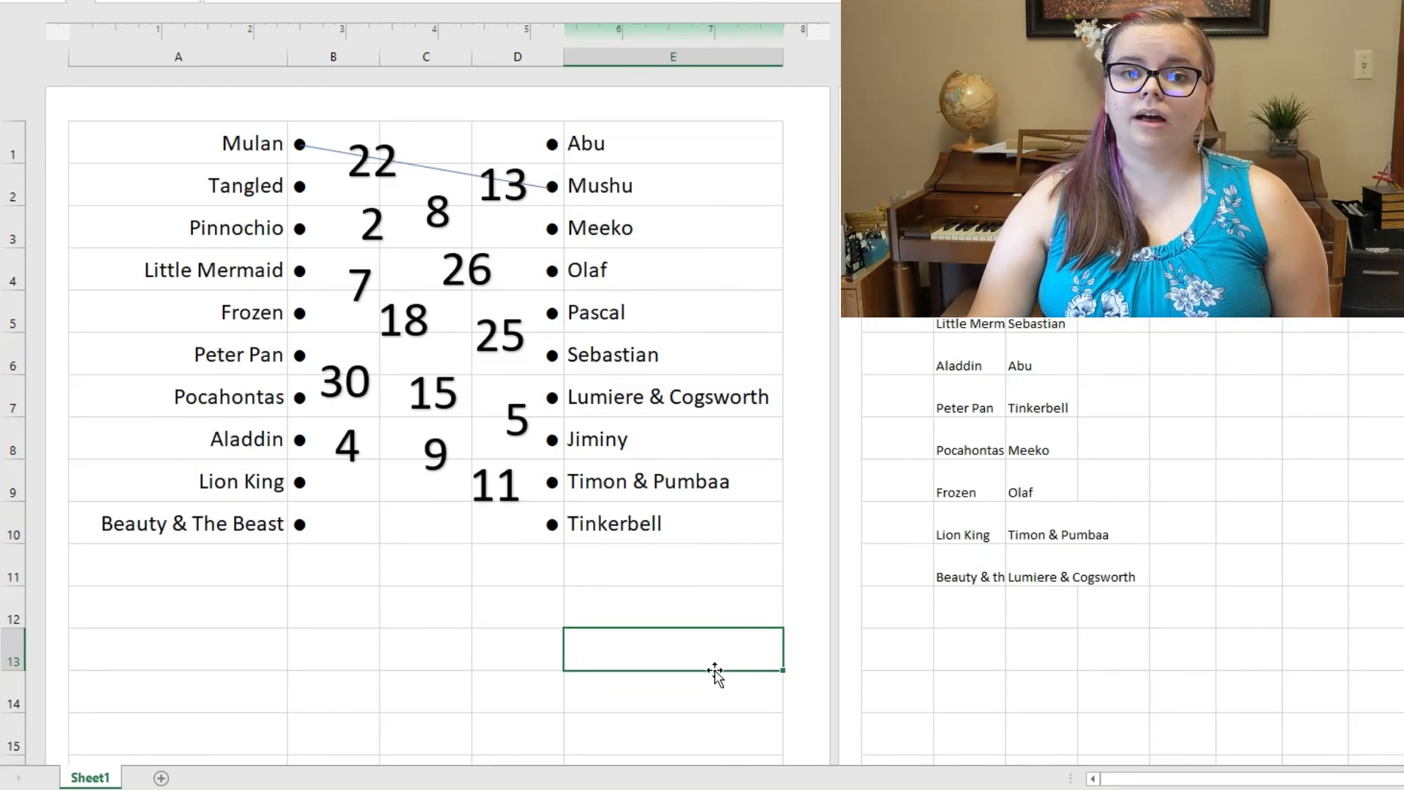
{"action": "left_click", "coordinate": [441, 174]}
{"action": "key", "text": "Delete"}
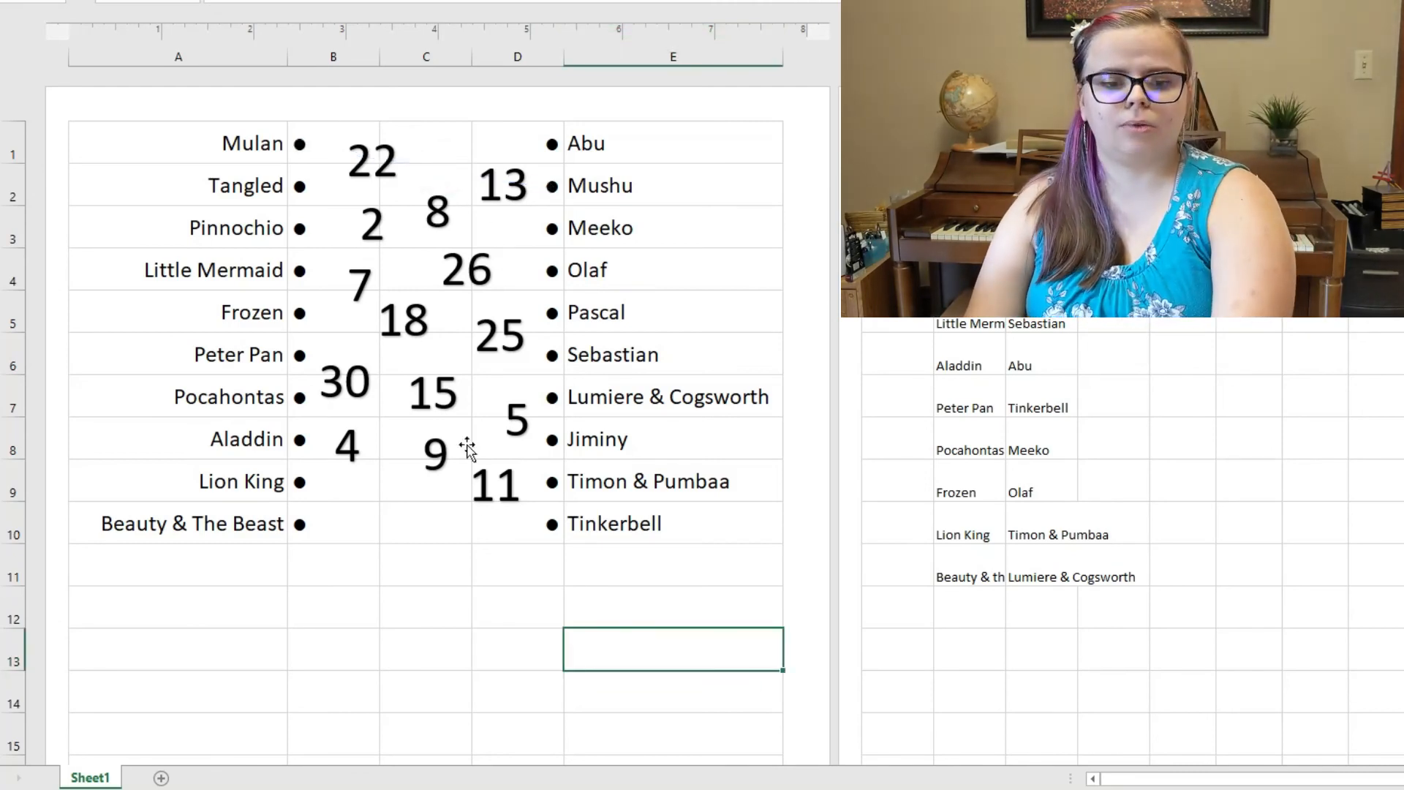
Step: Apply a thick outside border around the matching worksheet range A1:E10
{"action": "left_click", "coordinate": [462, 635]}
{"action": "left_click", "coordinate": [688, 529]}
{"action": "left_click_drag", "start_coordinate": [688, 529], "coordinate": [175, 152]}
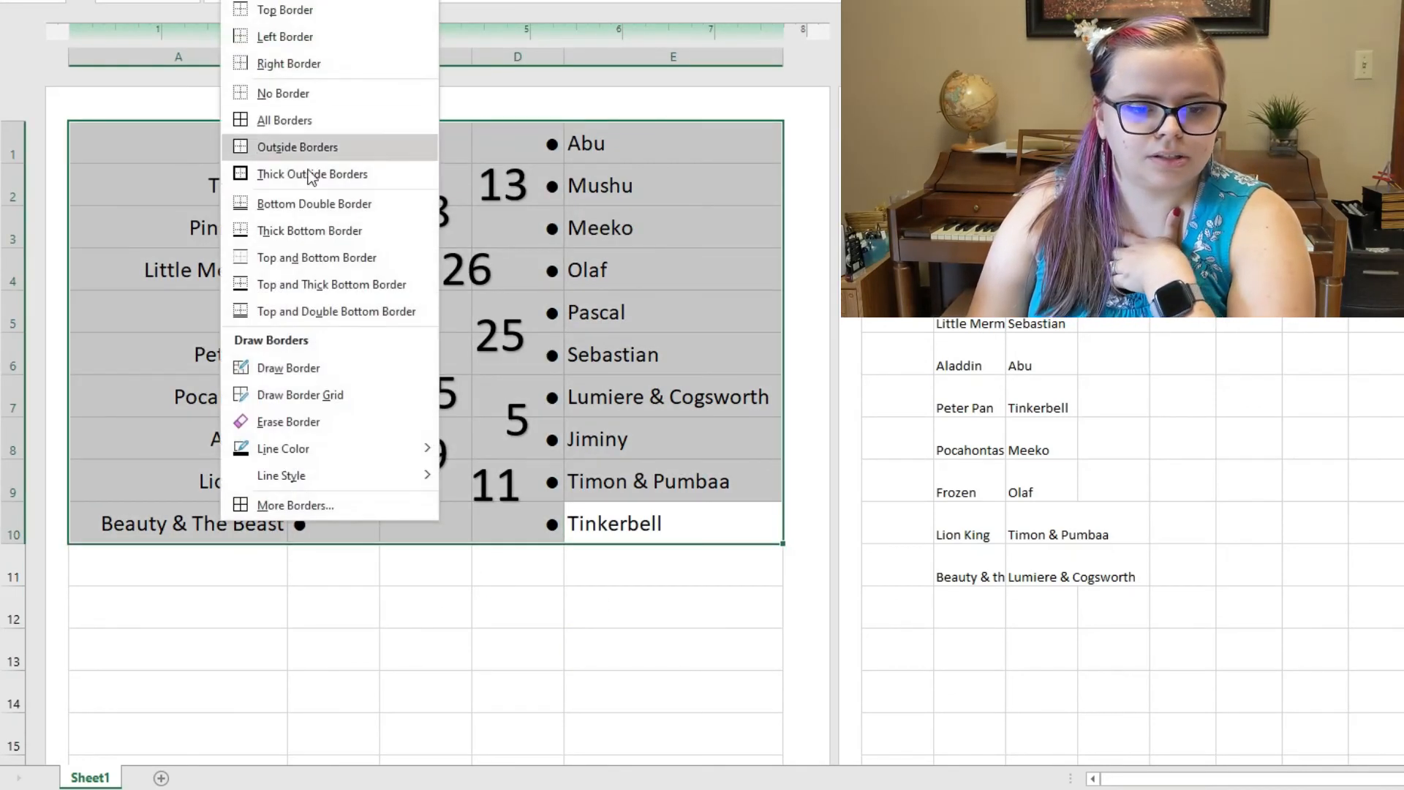
{"action": "left_click", "coordinate": [311, 176]}
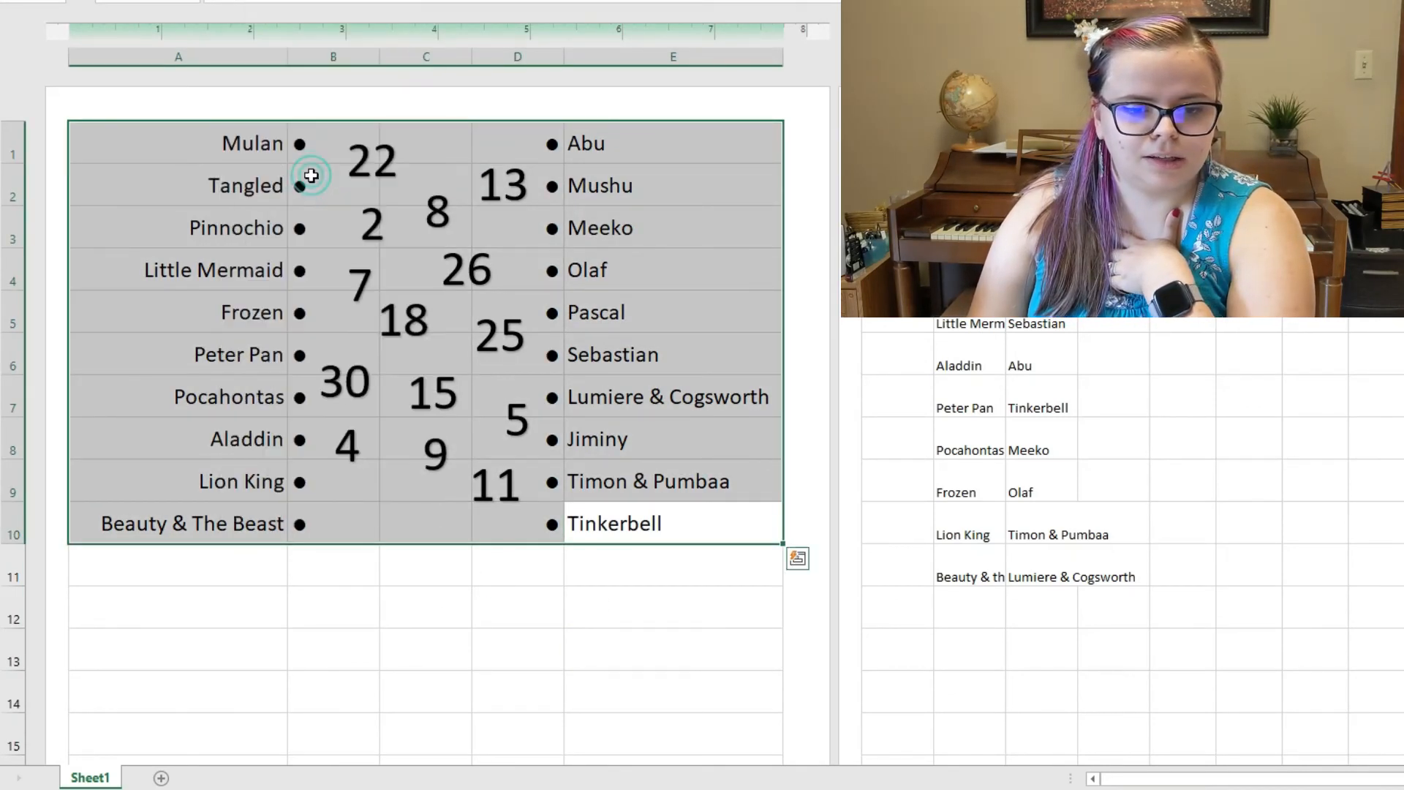
{"action": "left_click", "coordinate": [493, 643]}
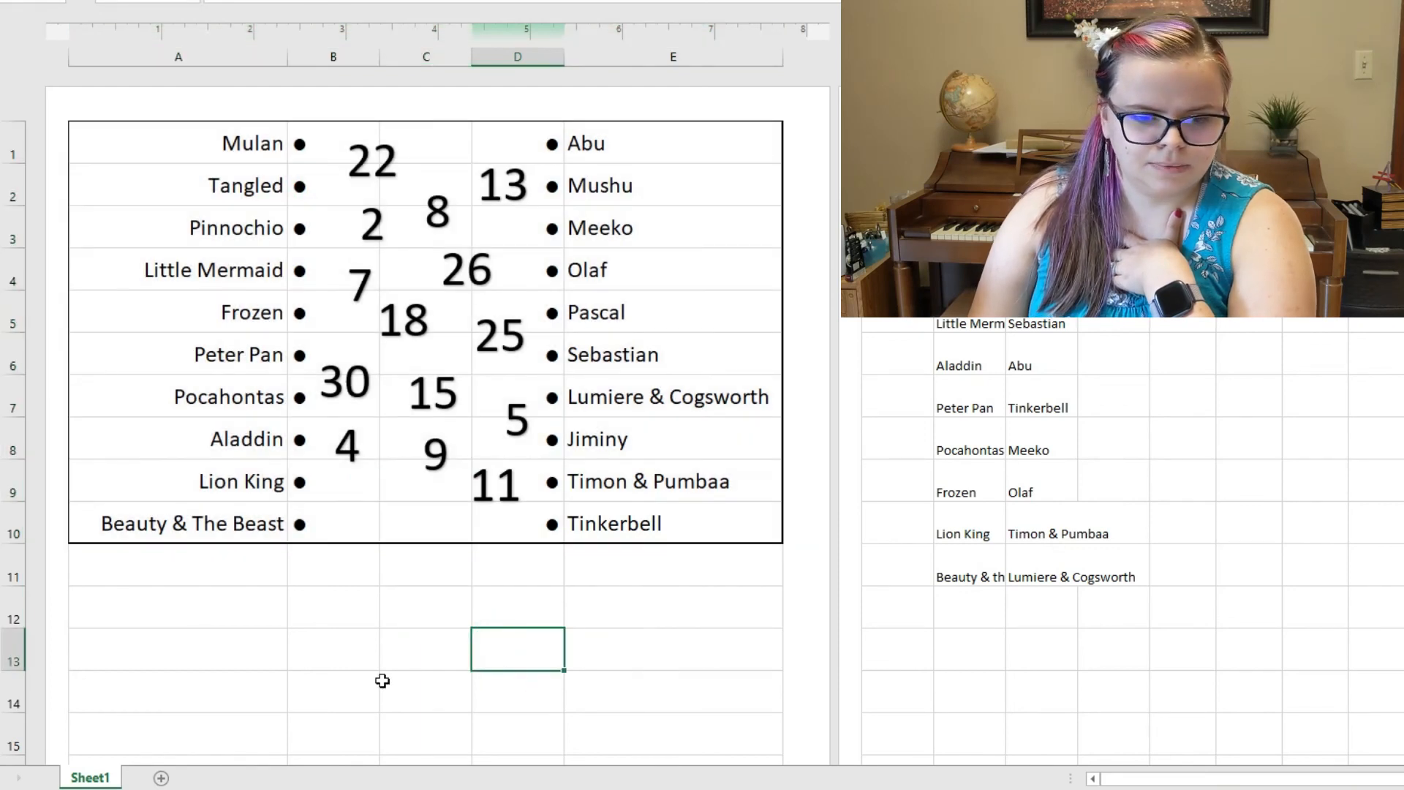